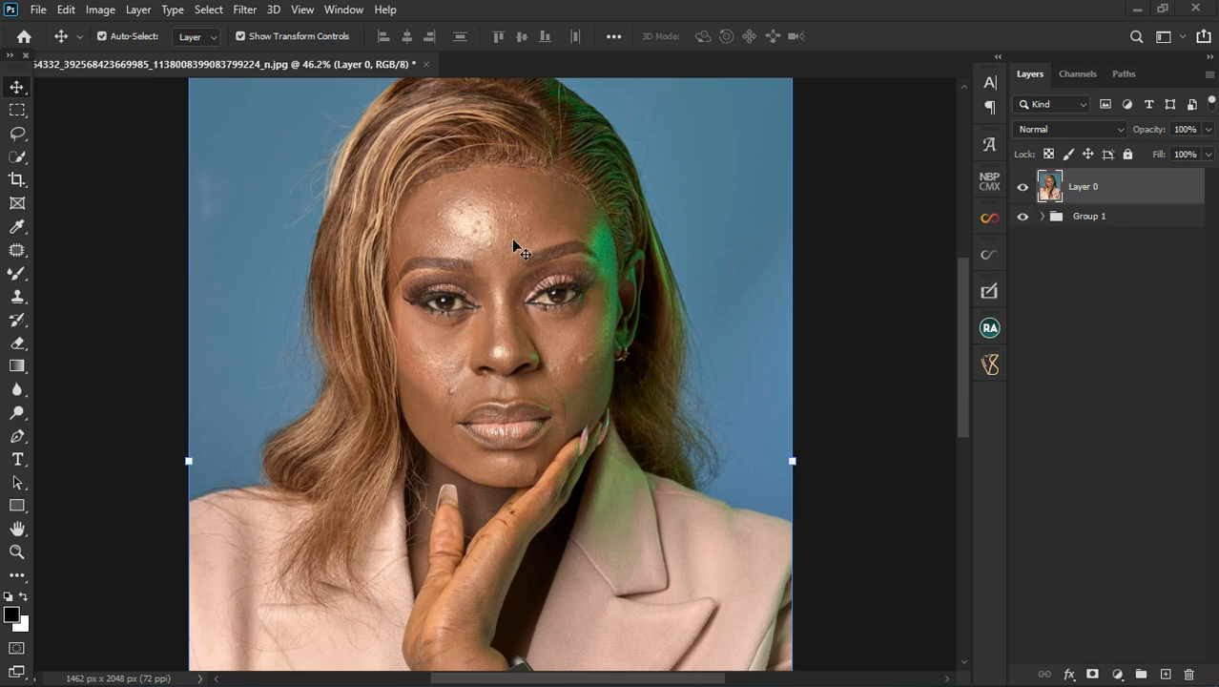
scroll(515, 242, up, 1)
scroll(515, 243, up, 1)
scroll(516, 242, down, 2)
click(17, 111)
right_click(19, 117)
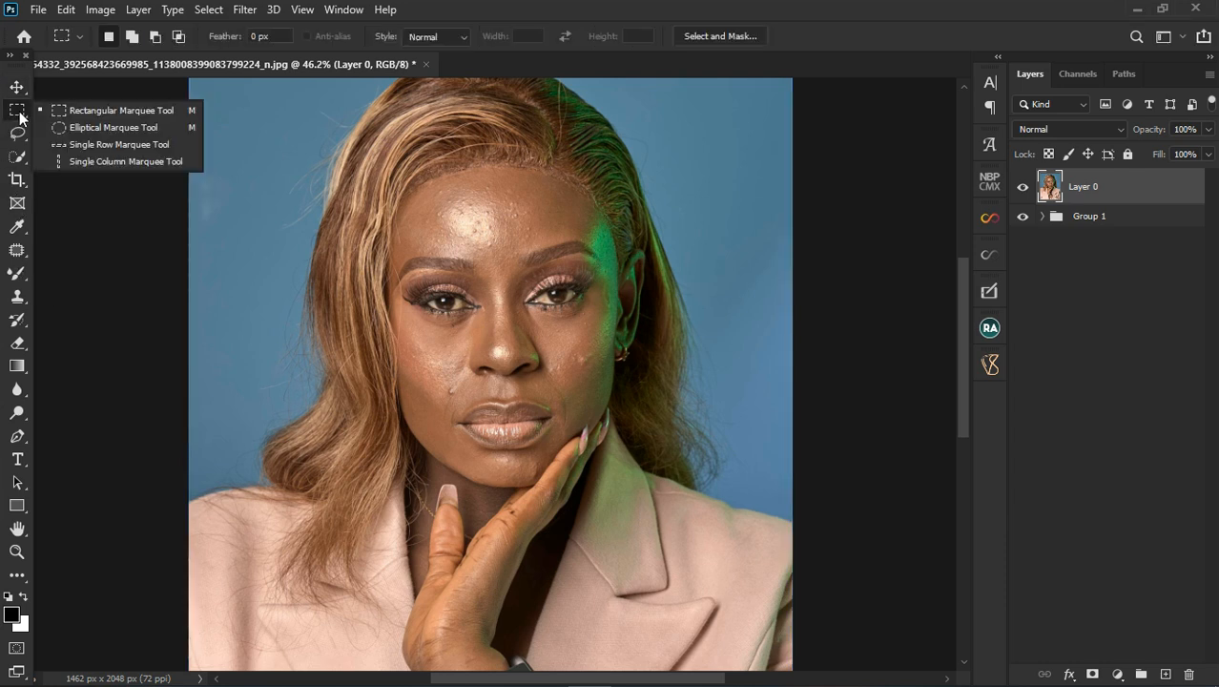
click(21, 113)
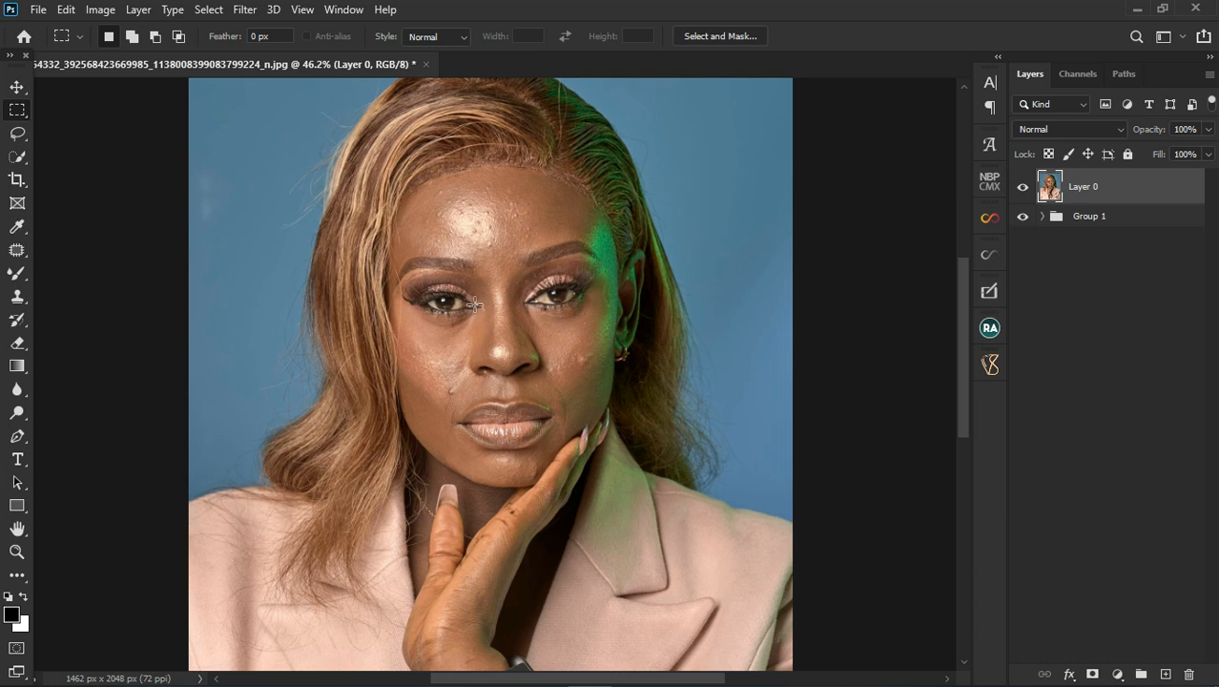
right_click(19, 117)
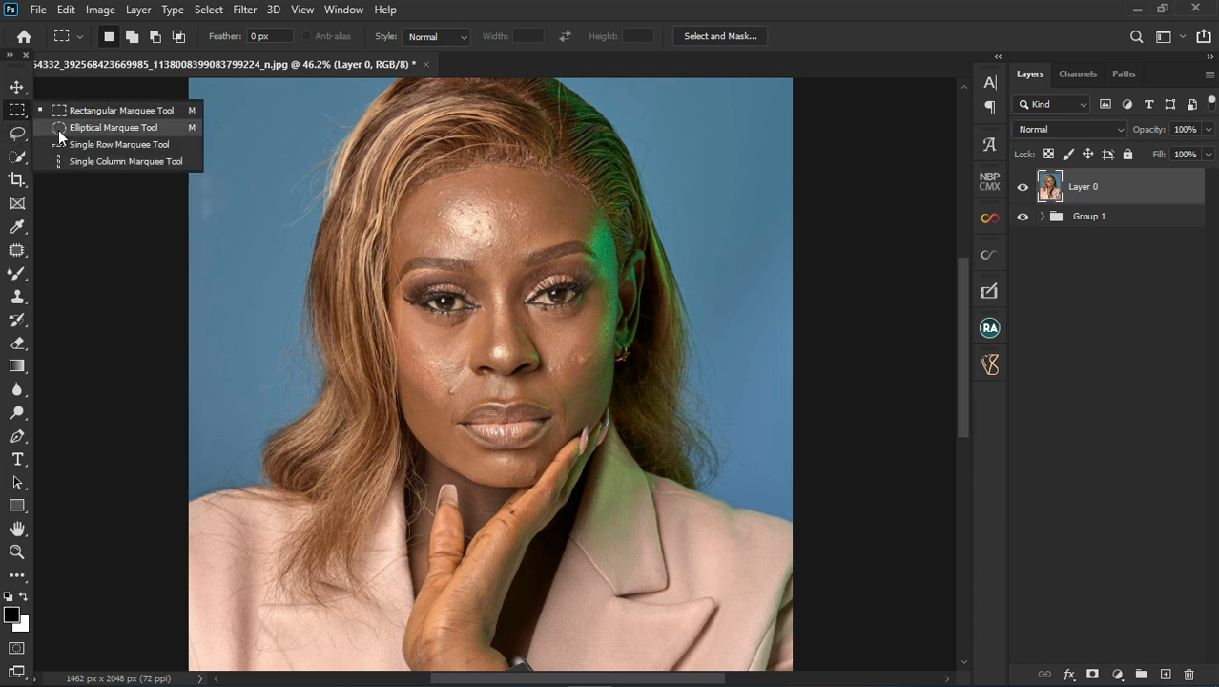
click(19, 114)
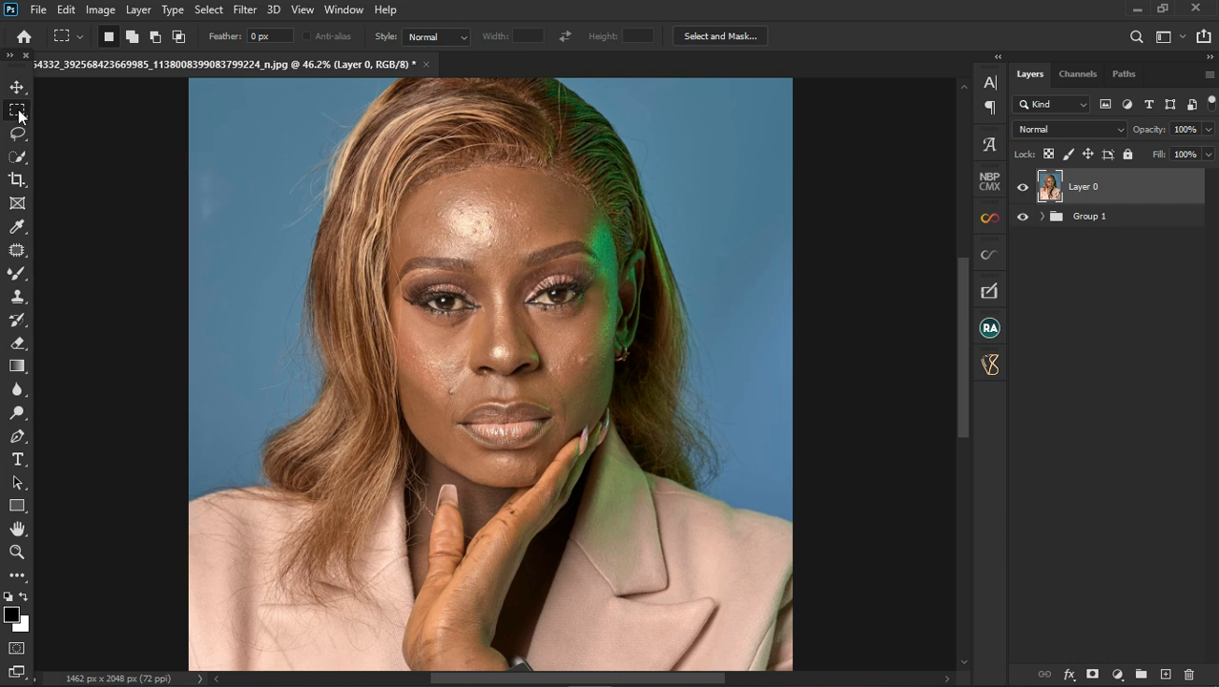
Try to remove the mole beside the mouth with the Content-Aware Spot Healing Brush at size 30
click(15, 255)
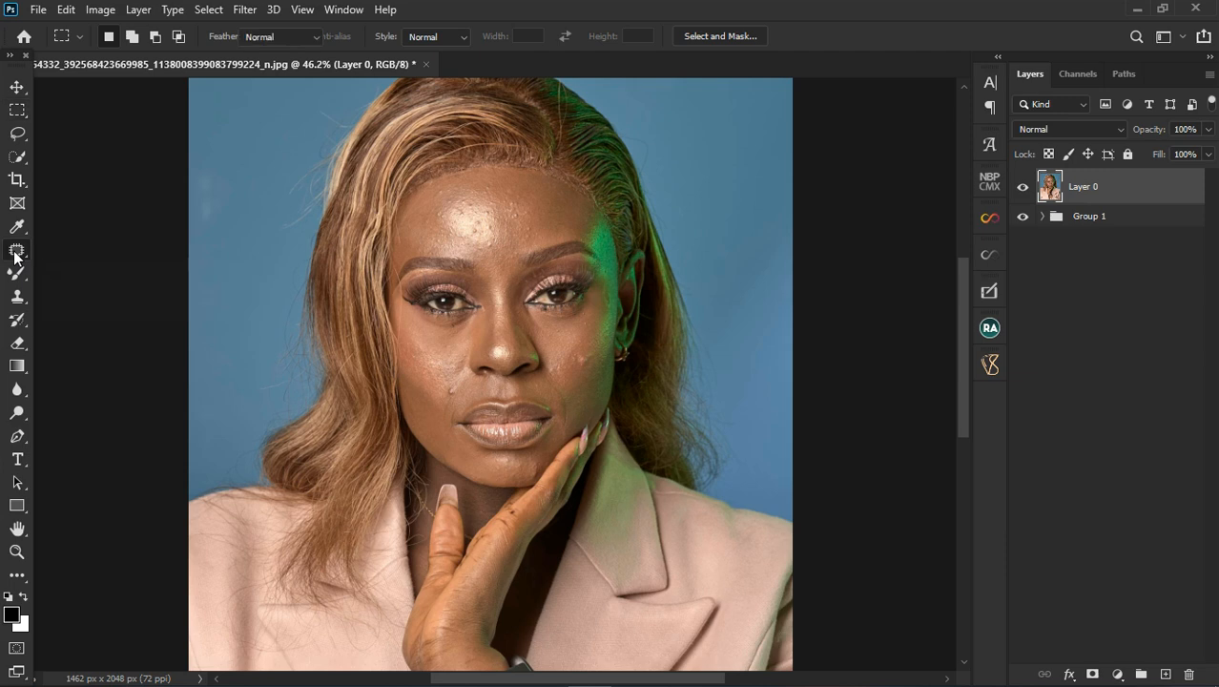
click(94, 249)
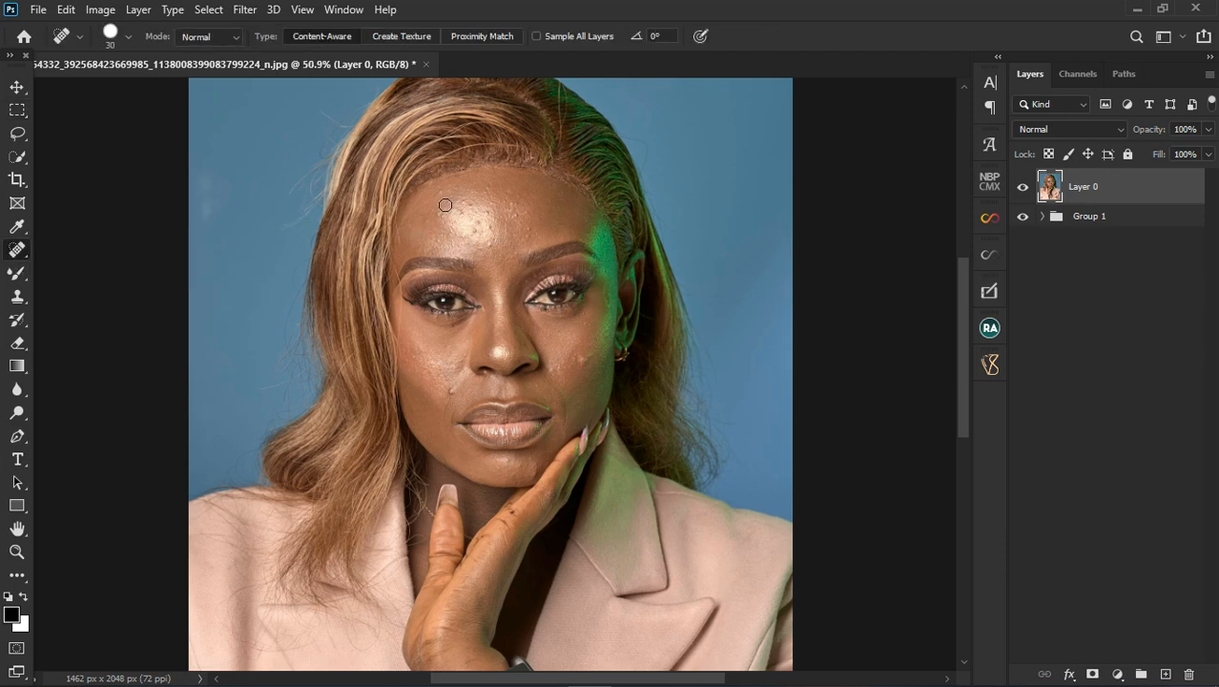
scroll(445, 205, up, 5)
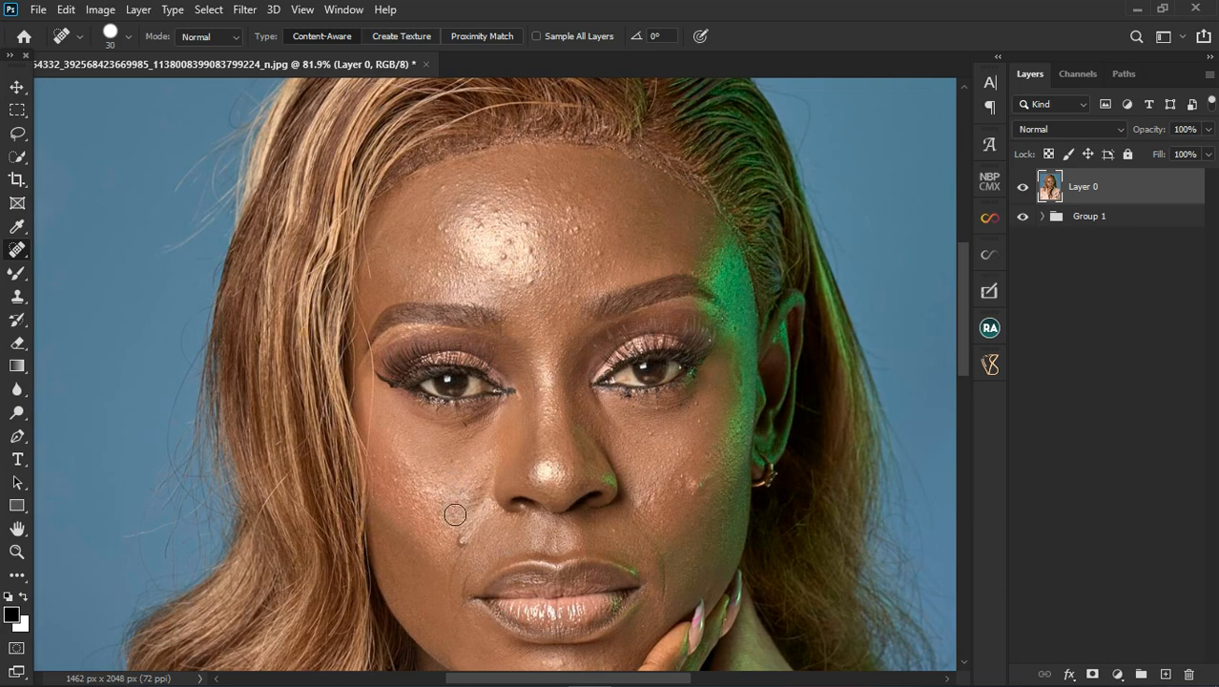
scroll(453, 507, up, 2)
scroll(457, 439, down, 3)
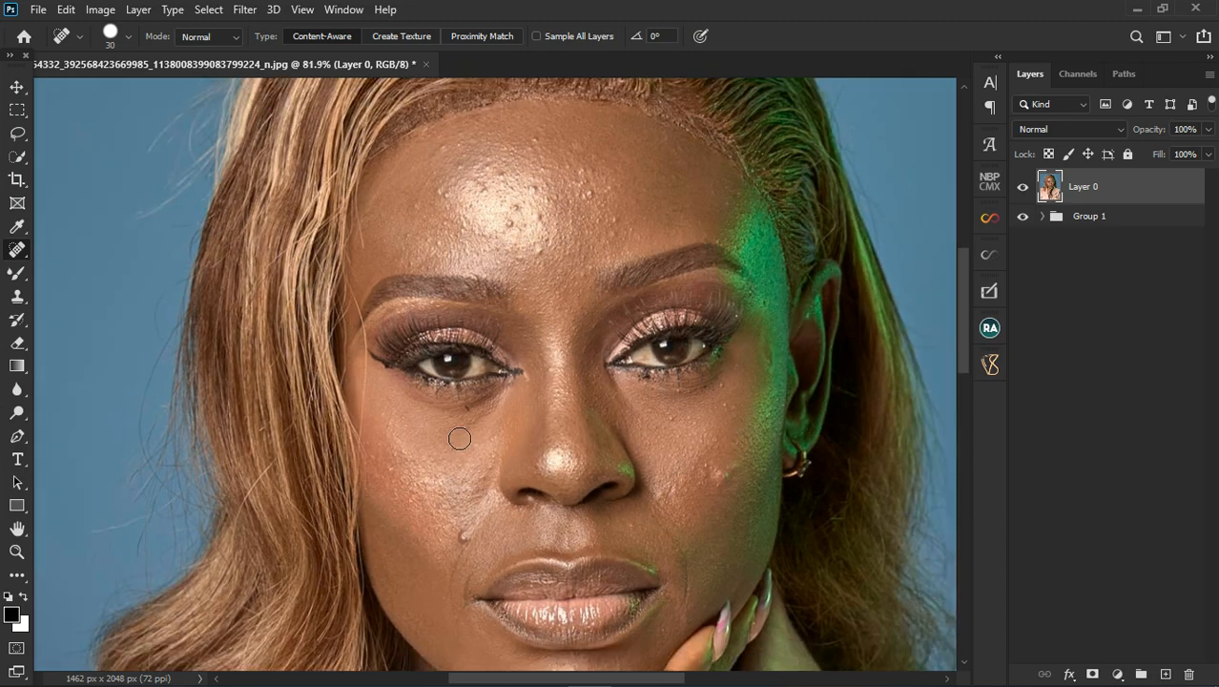
scroll(454, 592, up, 1)
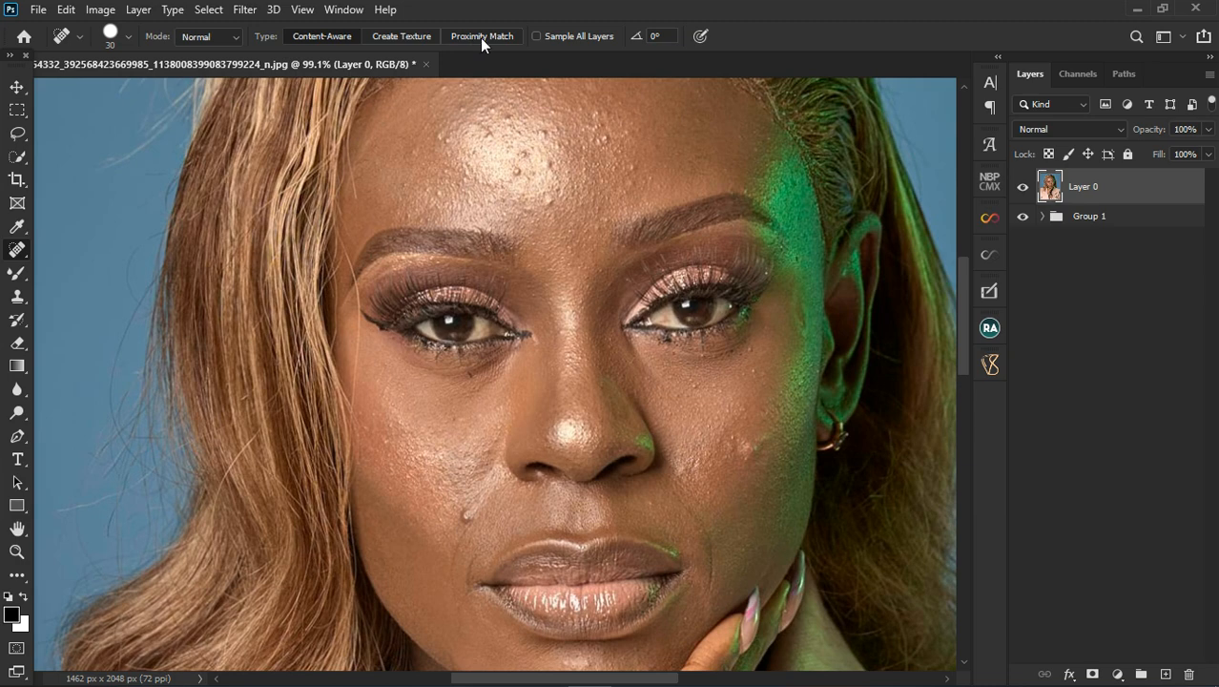
click(467, 516)
Try to cover the mole beside the mouth with sampled cheek skin using the Clone Stamp at size 45, and undo it
click(17, 299)
click(17, 299)
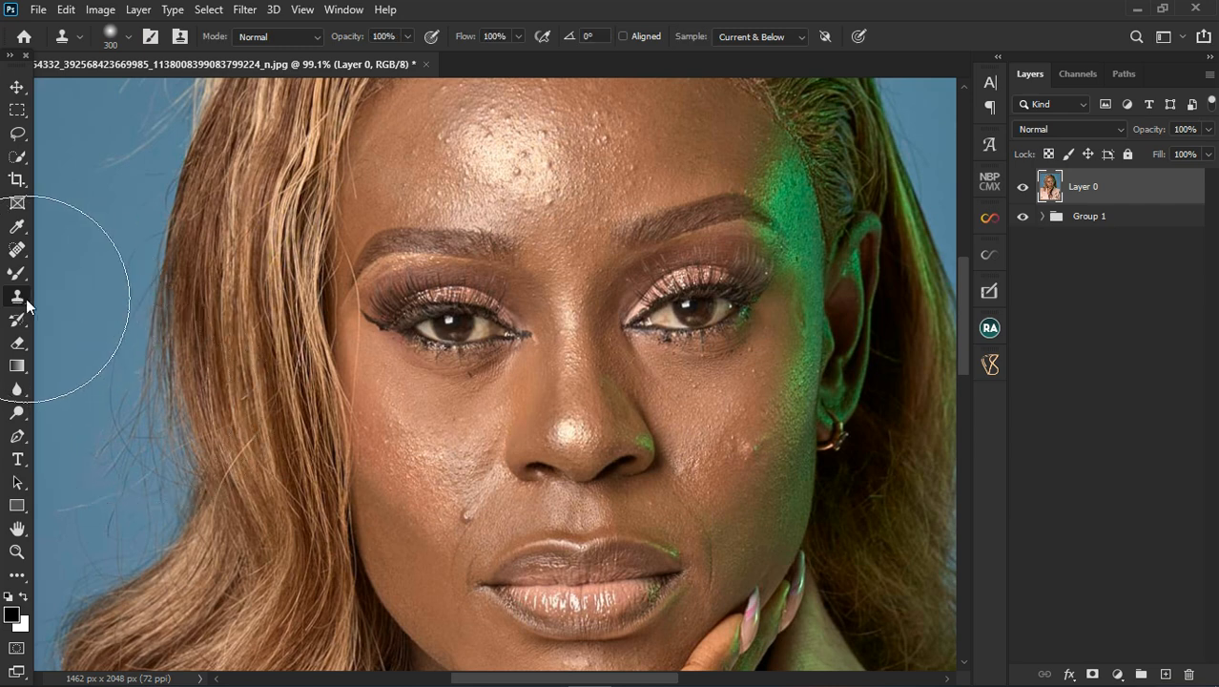
key(bracketleft)
key(bracketleft)
key(bracketleft)
key(bracketleft)
key(bracketleft)
key(bracketleft)
key(bracketleft)
key(bracketleft)
key(bracketleft)
key(bracketleft)
key(bracketleft)
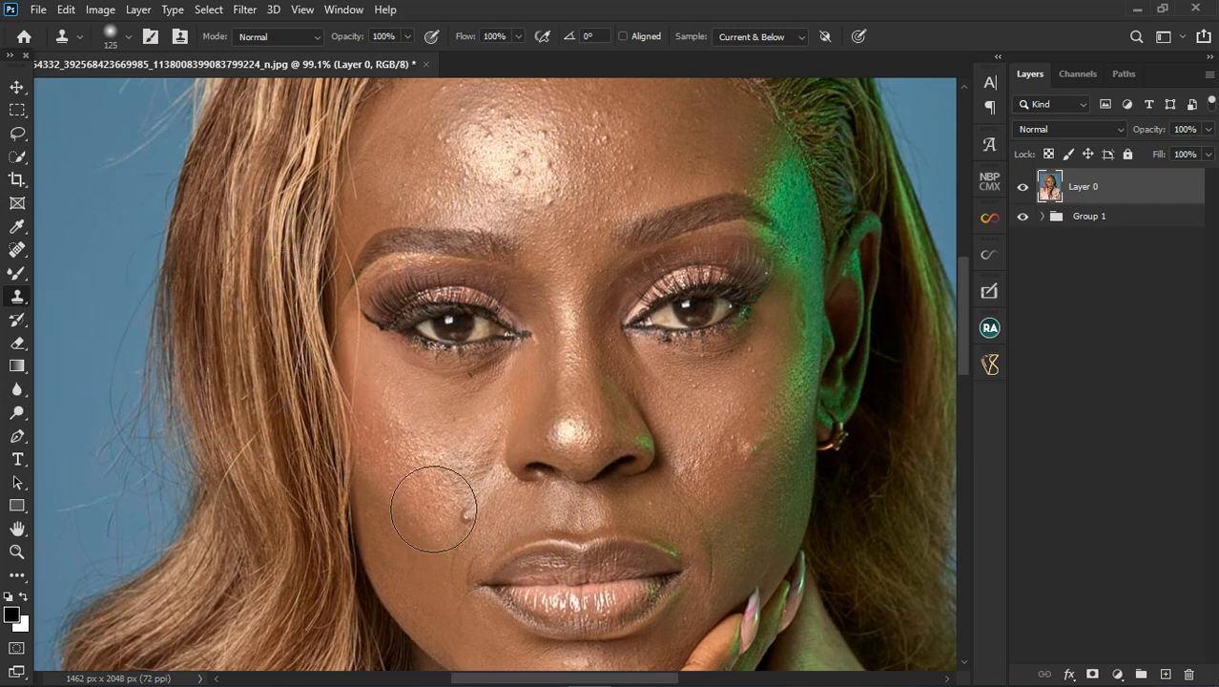
key(bracketleft)
alt+click(444, 512)
click(469, 515)
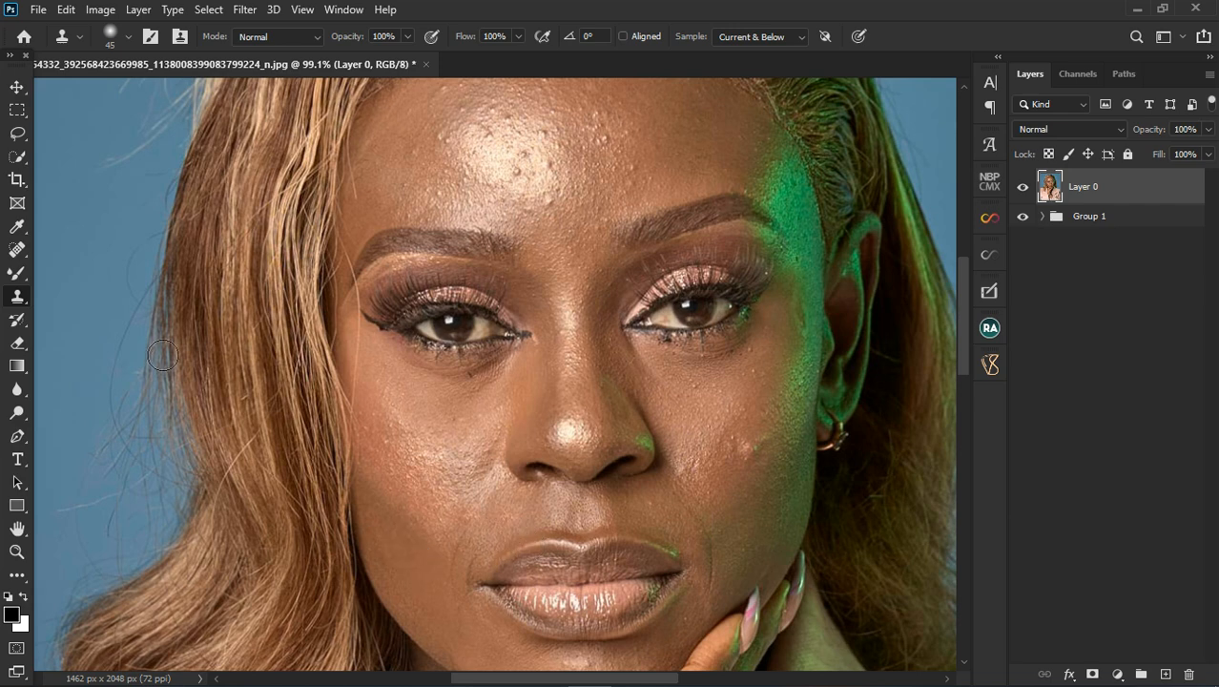
key(ctrl+z)
Try to remove the mole, the bump on the opposite cheek and the forehead blemishes with the Spot Healing Brush at size 30
click(21, 252)
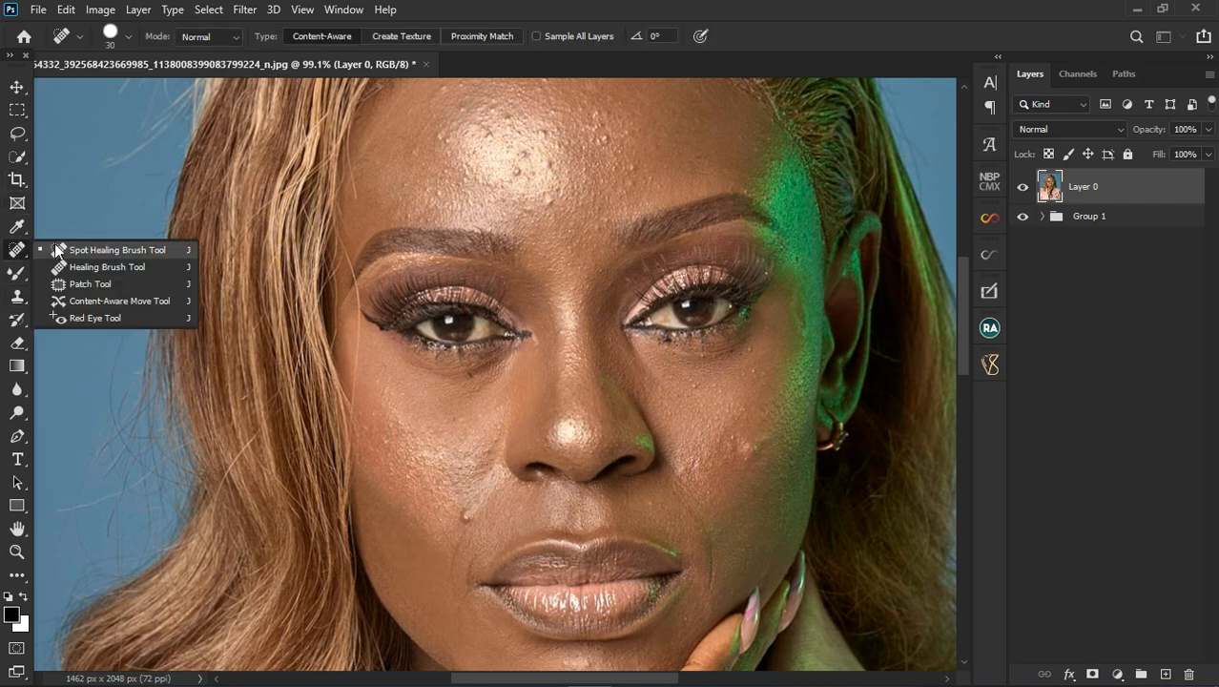
click(95, 249)
click(461, 516)
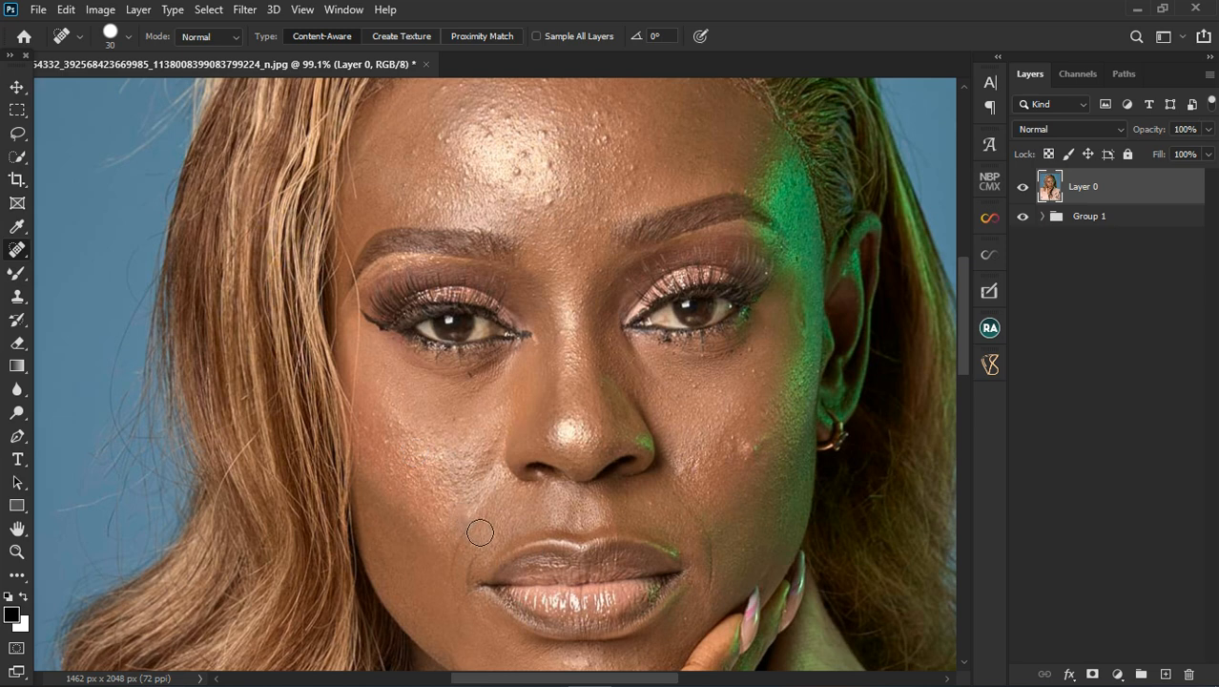
click(747, 447)
click(549, 194)
click(516, 172)
click(551, 167)
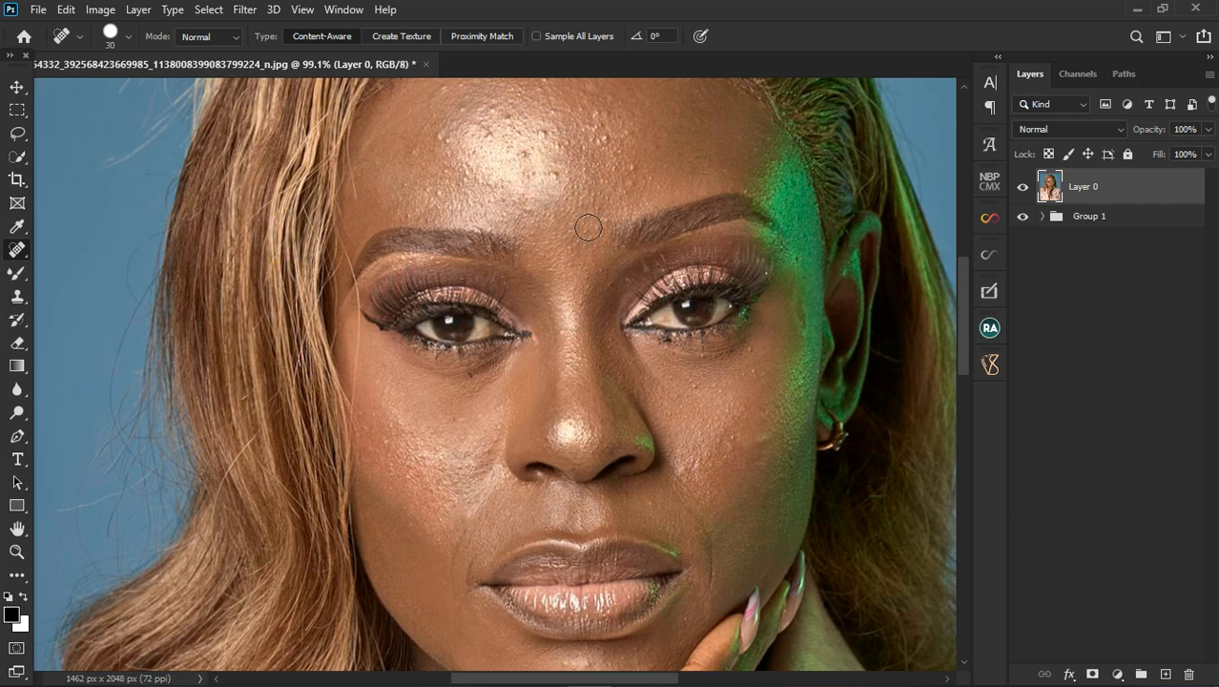
scroll(584, 263, down, 1)
scroll(584, 263, down, 1)
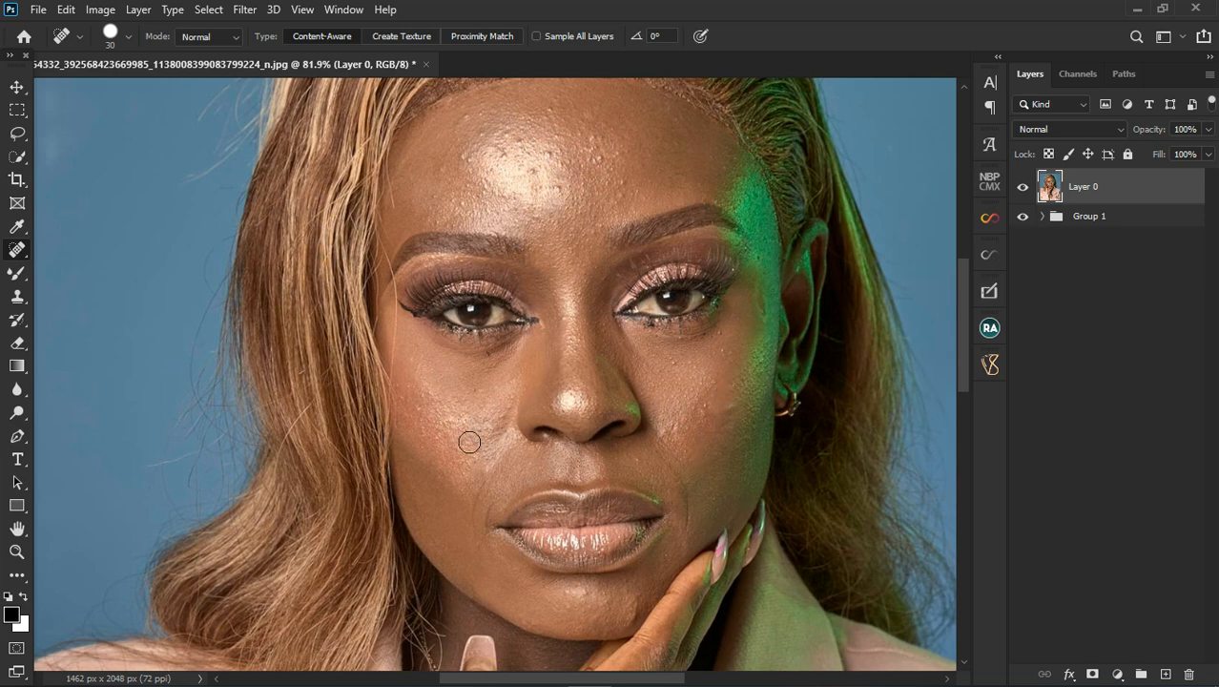
scroll(469, 441, down, 1)
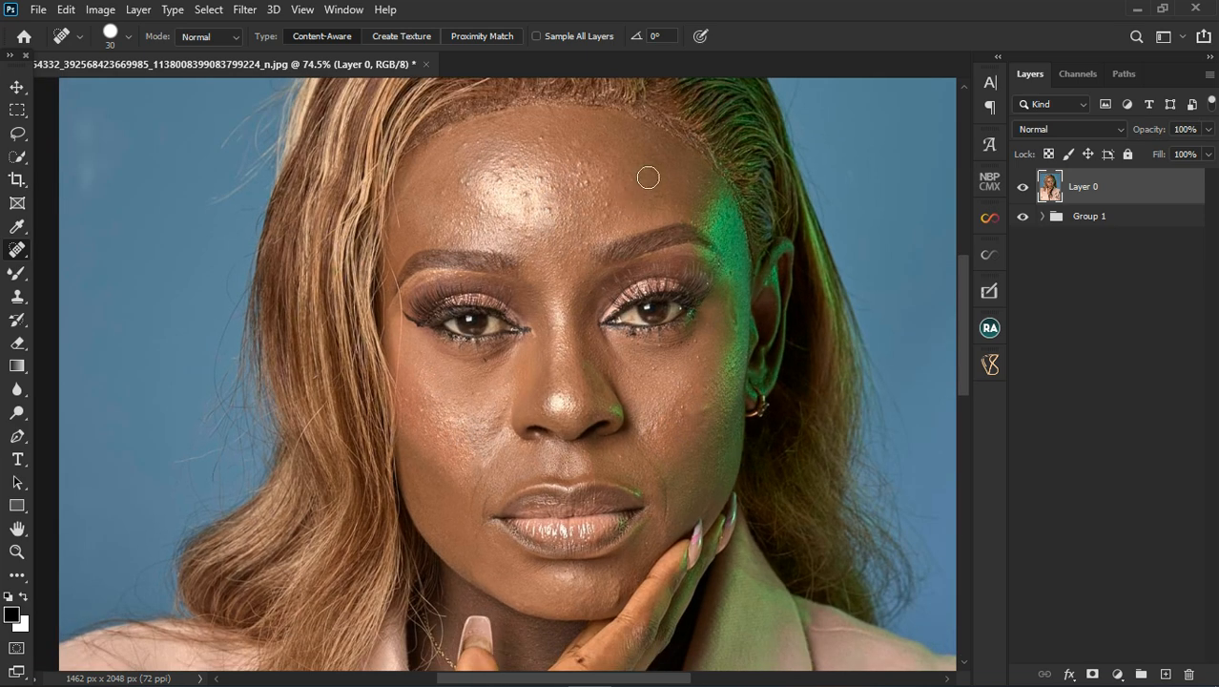
scroll(647, 175, up, 2)
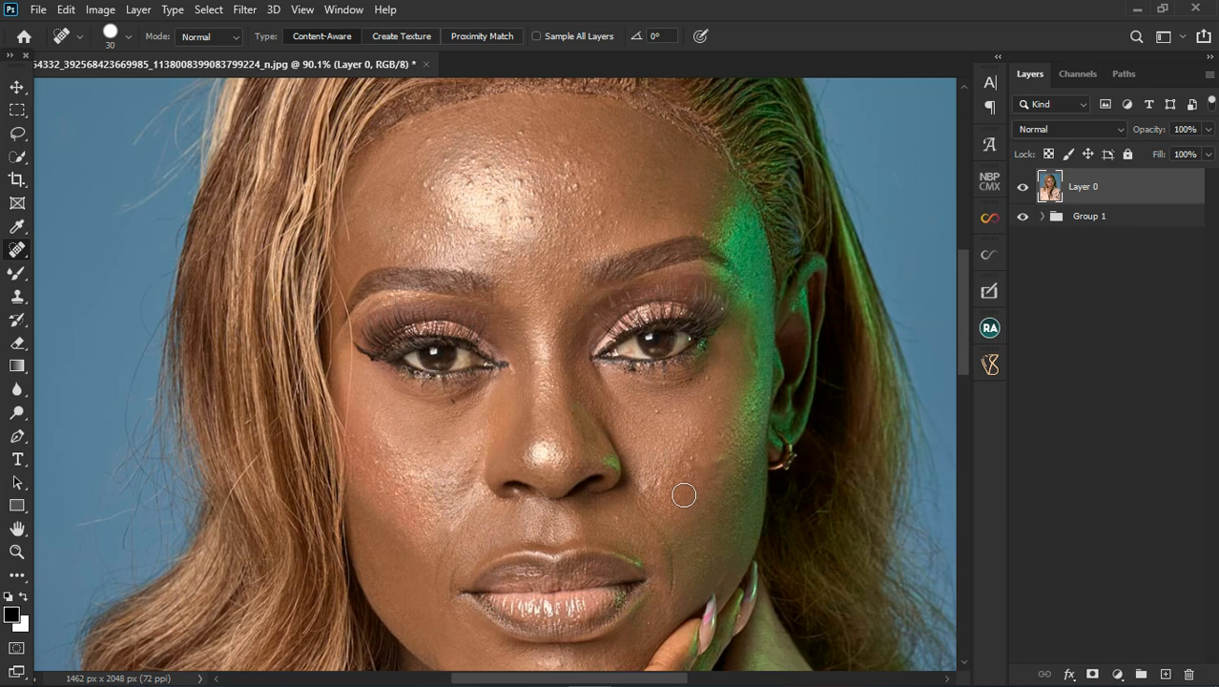
click(662, 474)
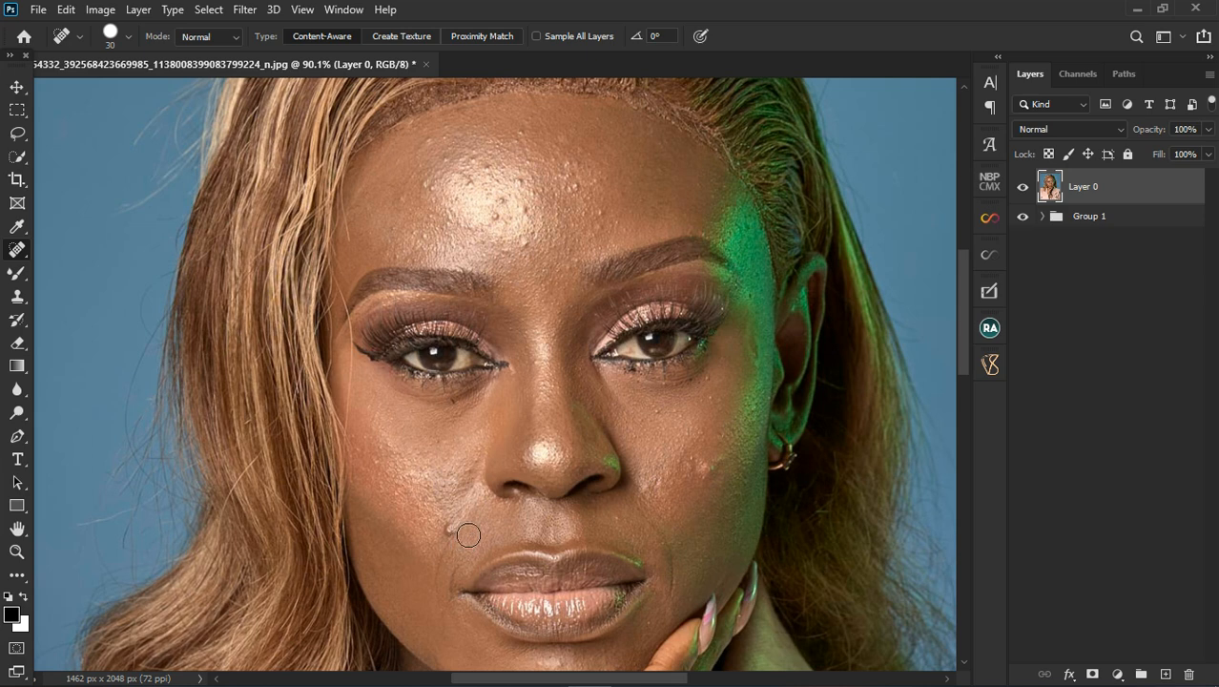
Try to smooth the smile lines on both sides of the mouth with the Spot Healing Brush, and undo the strokes
scroll(538, 533, down, 1)
scroll(620, 637, up, 3)
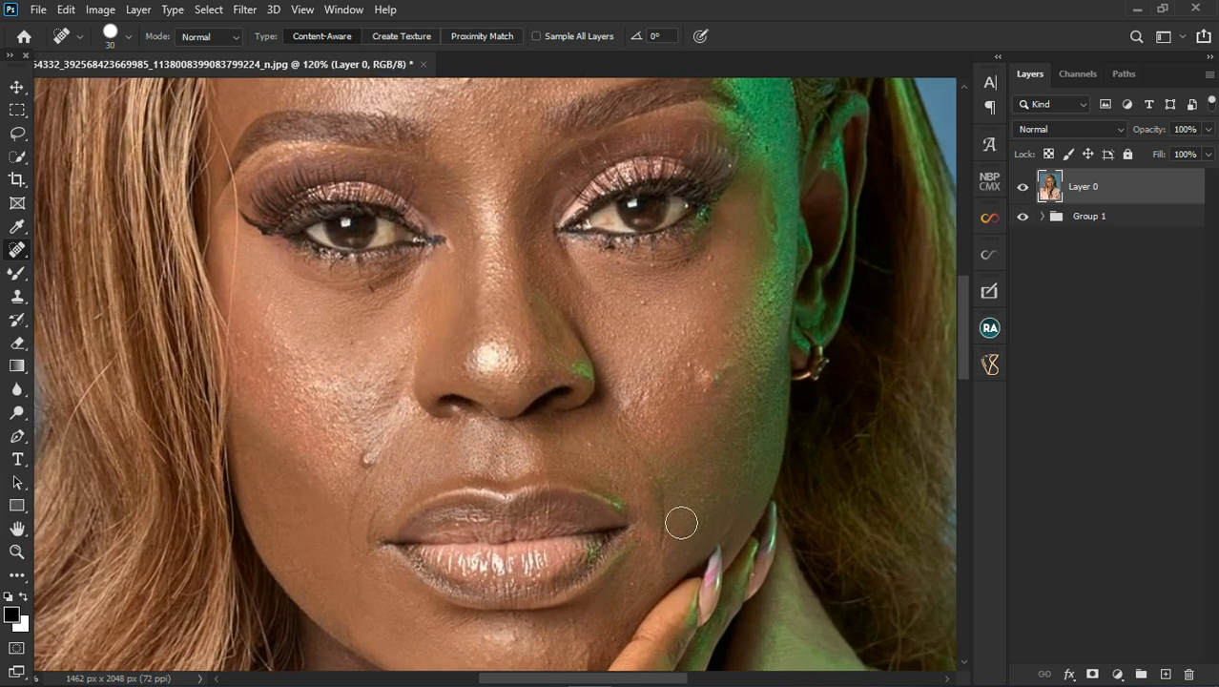
click(629, 447)
drag(660, 474, 672, 557)
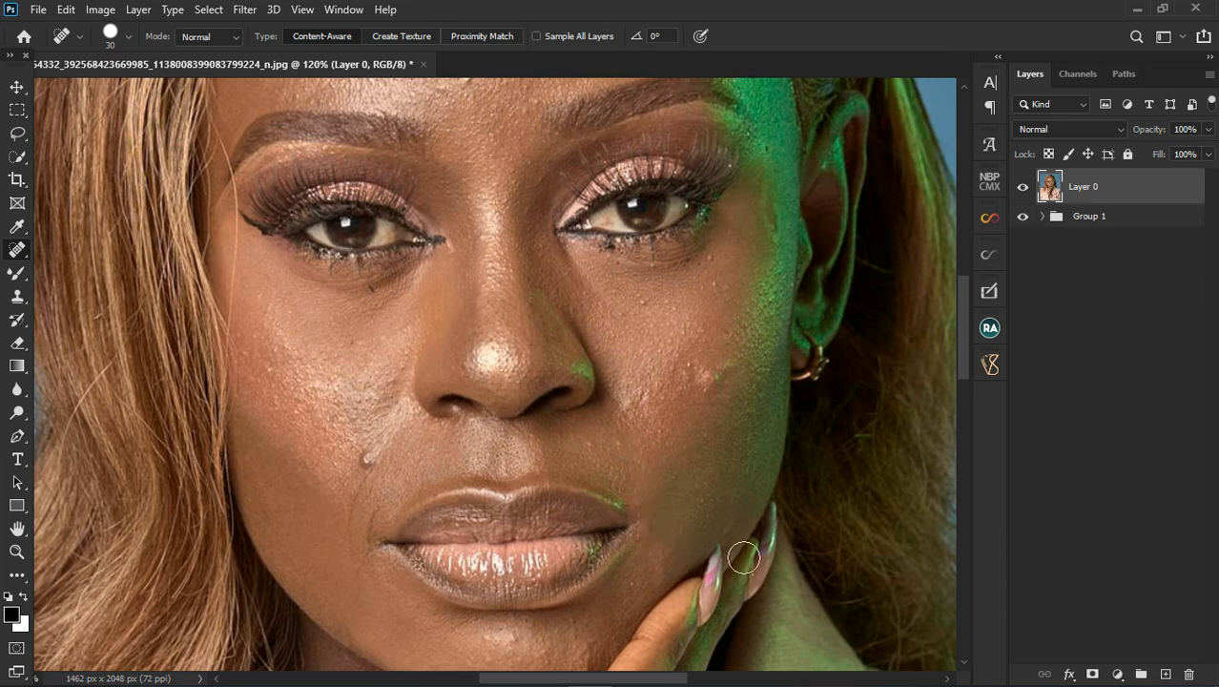
click(382, 446)
mouse_move(376, 488)
mouse_down()
mouse_move(355, 530)
mouse_move(361, 556)
mouse_up()
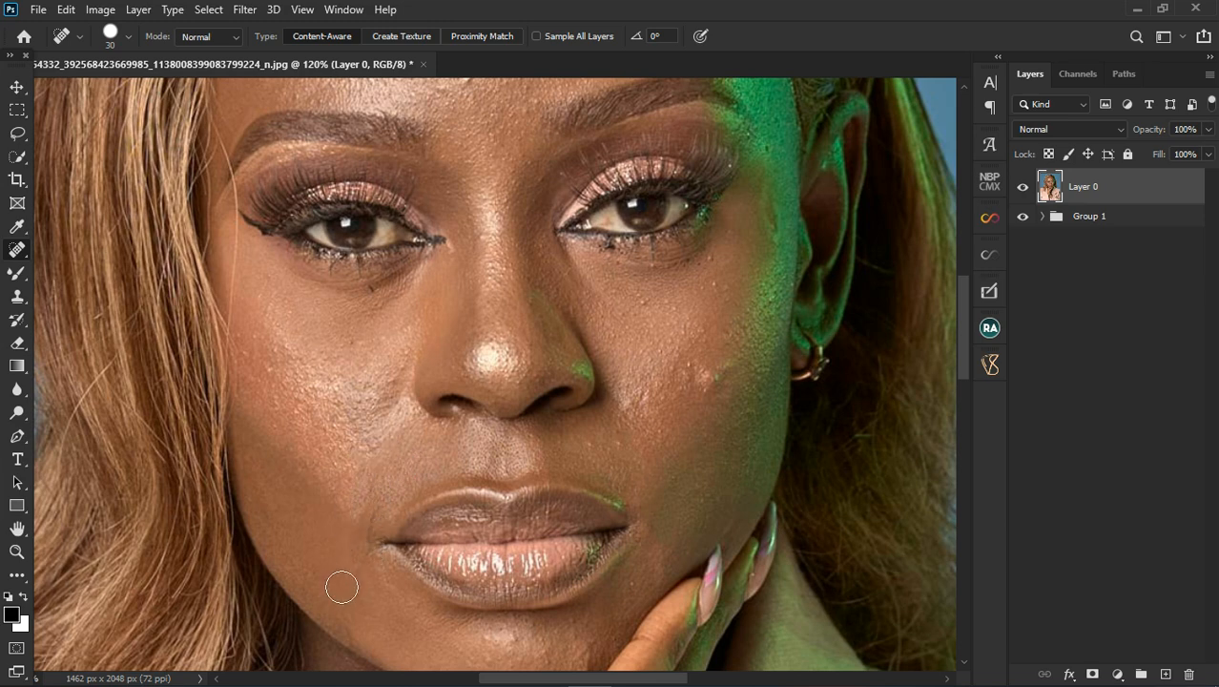
scroll(358, 525, down, 2)
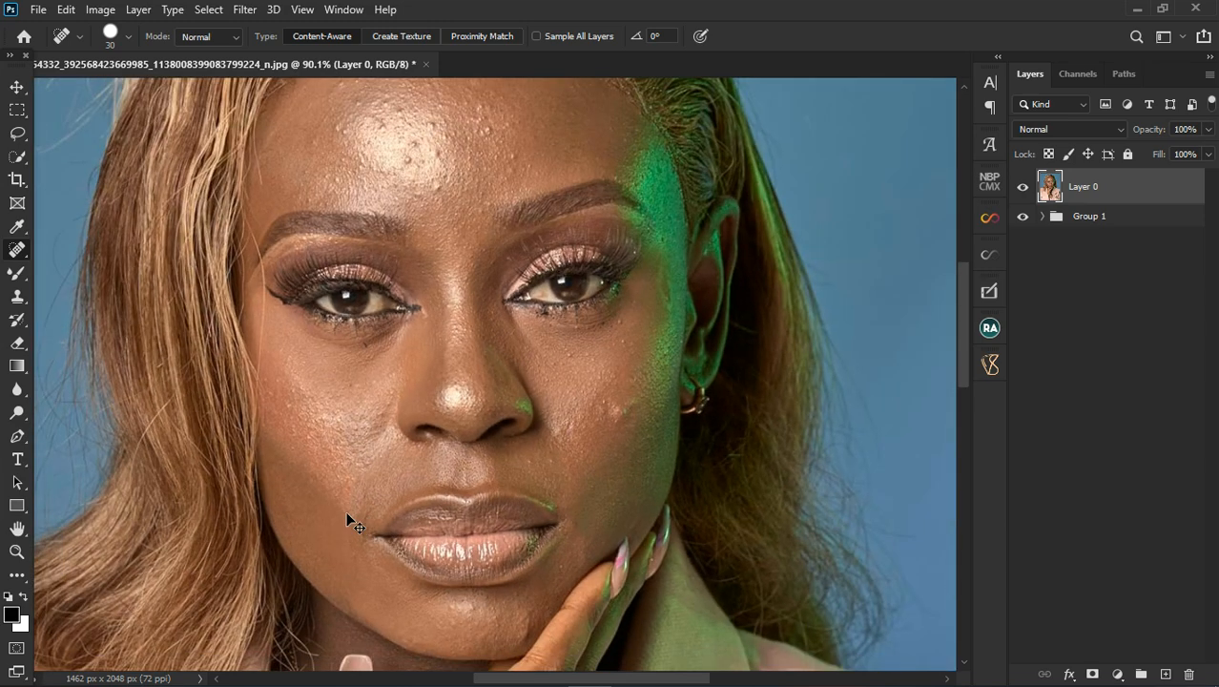
key(ctrl+z)
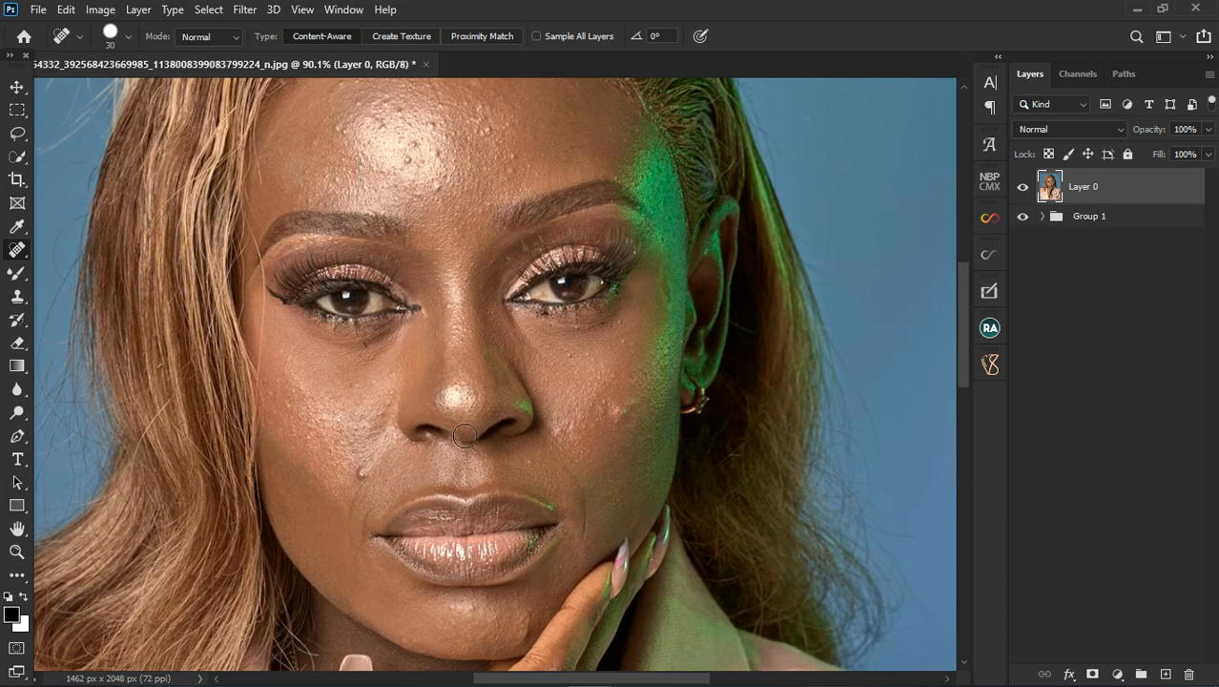
Try to heal the mole and the smile line below it with the Healing Brush at size 19
right_click(18, 250)
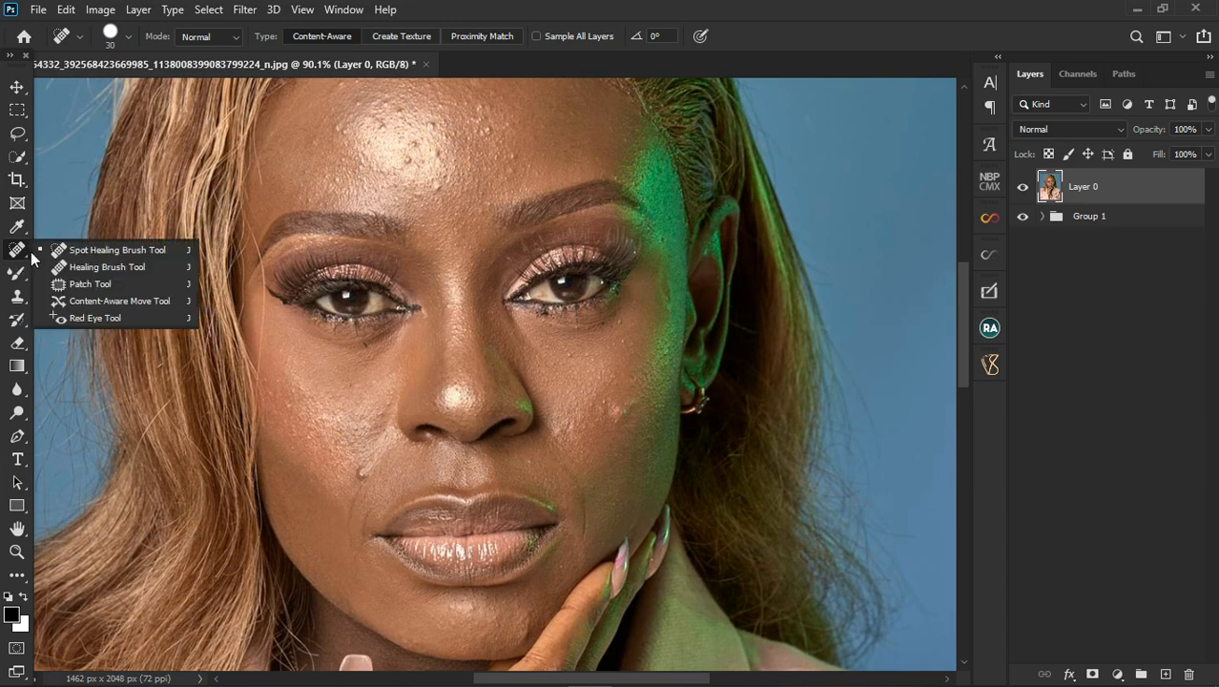
click(85, 266)
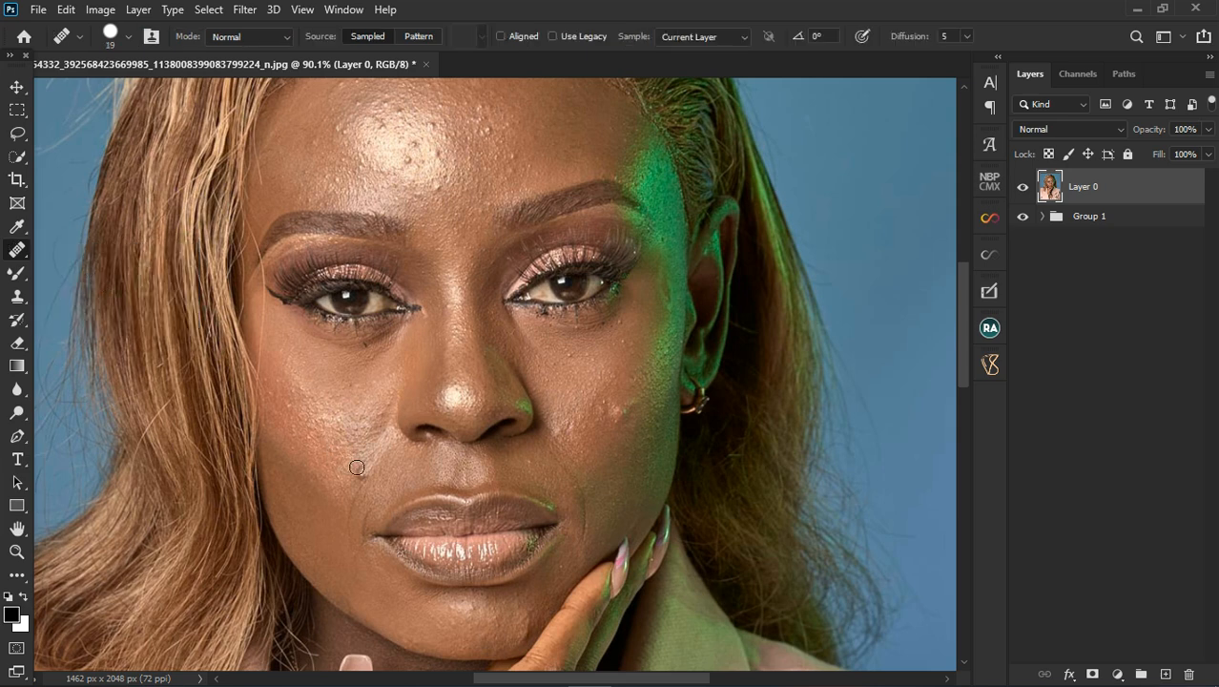
drag(341, 481, 341, 474)
drag(376, 480, 354, 549)
Try to heal the bumps on the green-lit cheek and the fold beside the opposite nostril from sampled skin with the Healing Brush
alt+click(617, 426)
drag(631, 417, 601, 408)
click(640, 414)
click(591, 424)
click(569, 411)
click(585, 389)
click(582, 400)
click(604, 380)
click(578, 377)
click(572, 388)
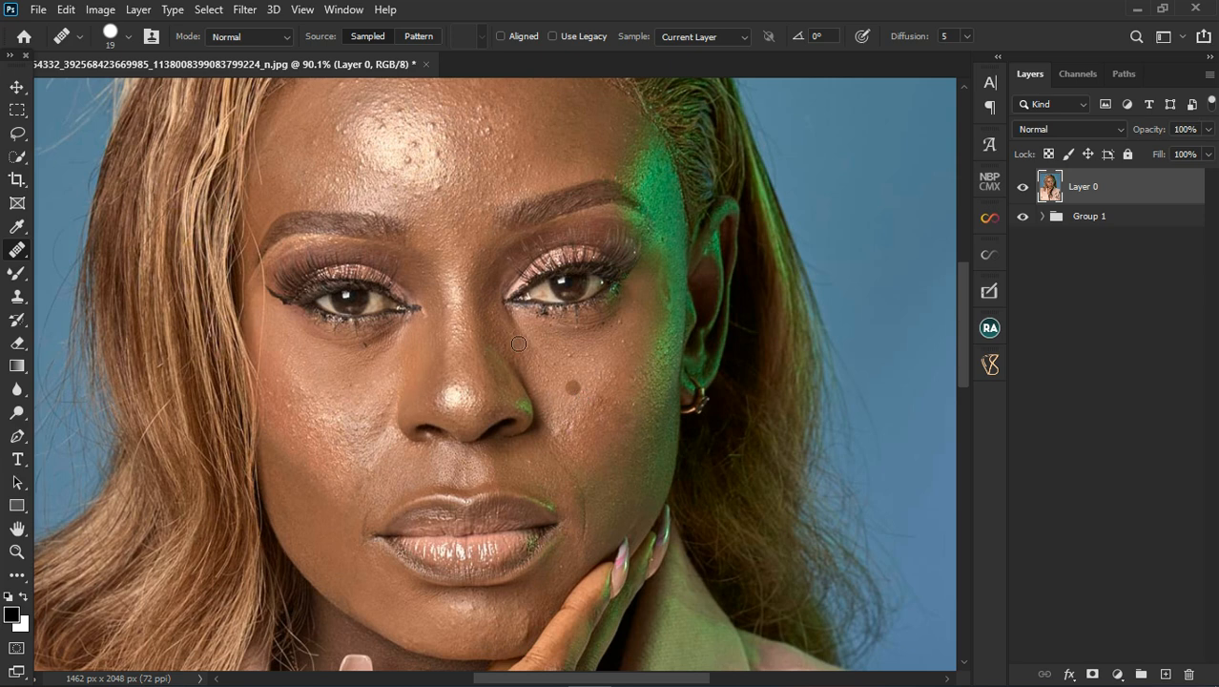
alt+click(382, 313)
mouse_move(383, 438)
mouse_down()
mouse_move(373, 450)
mouse_move(386, 499)
mouse_up()
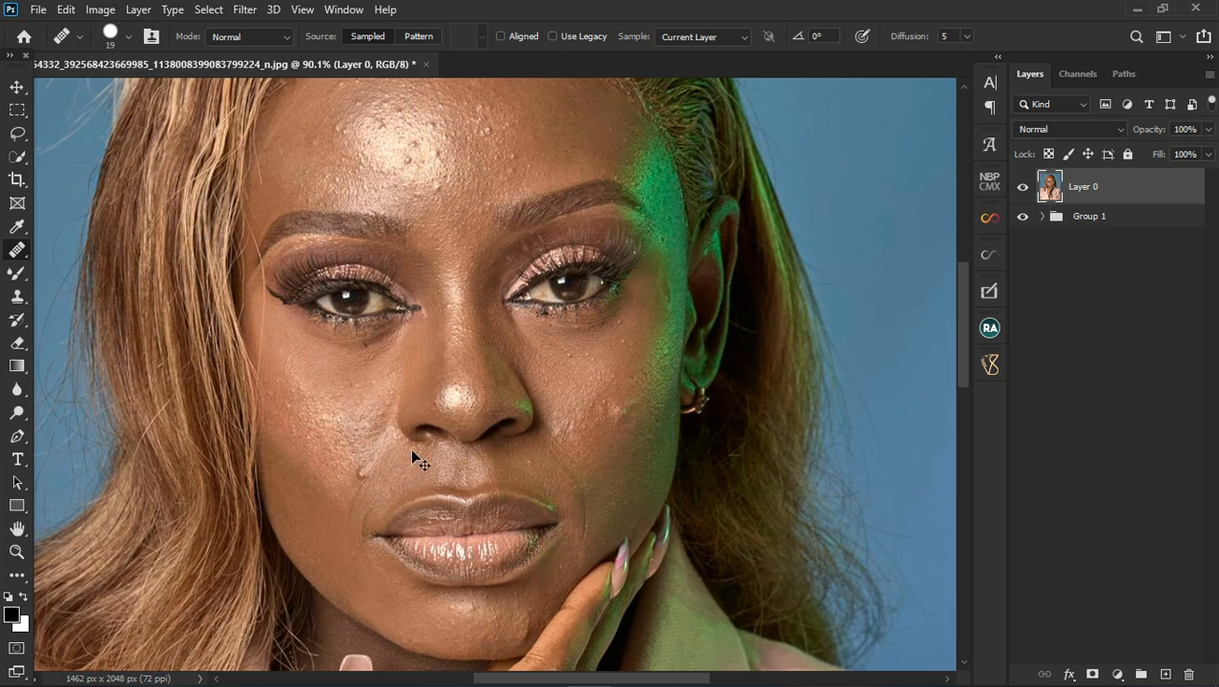
Replace the mole beside the mouth with clean nearby cheek skin using the Patch tool in Source mode
right_click(17, 251)
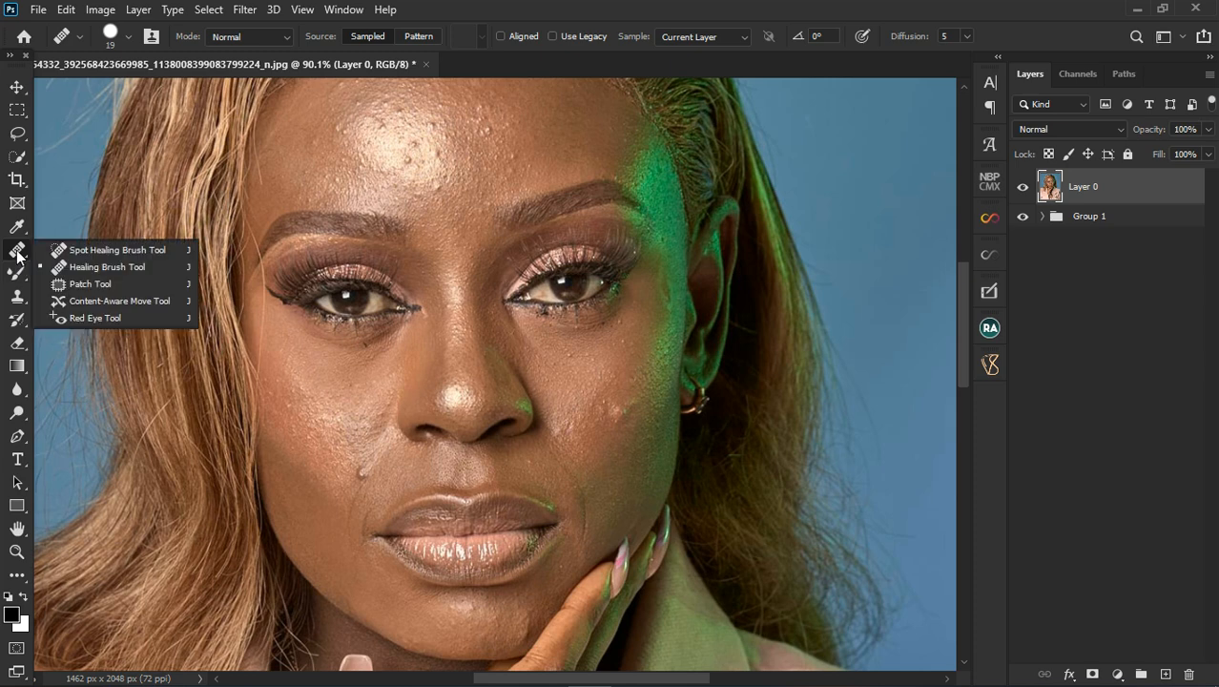
click(79, 281)
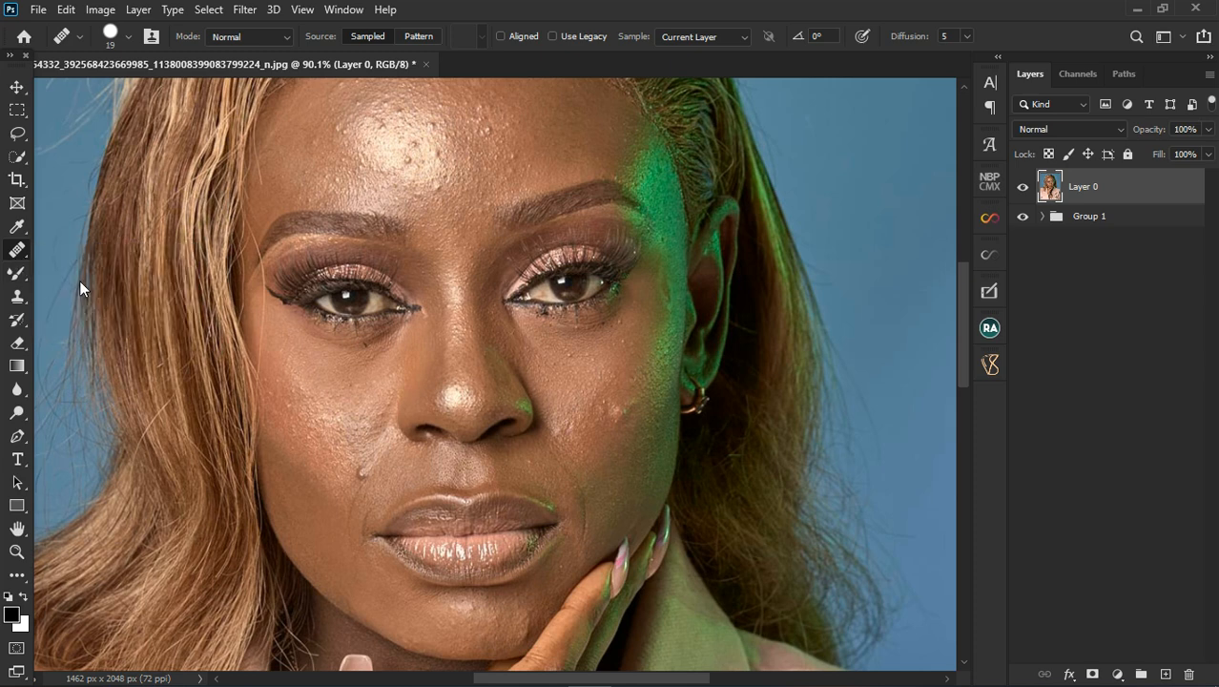
scroll(345, 506, up, 3)
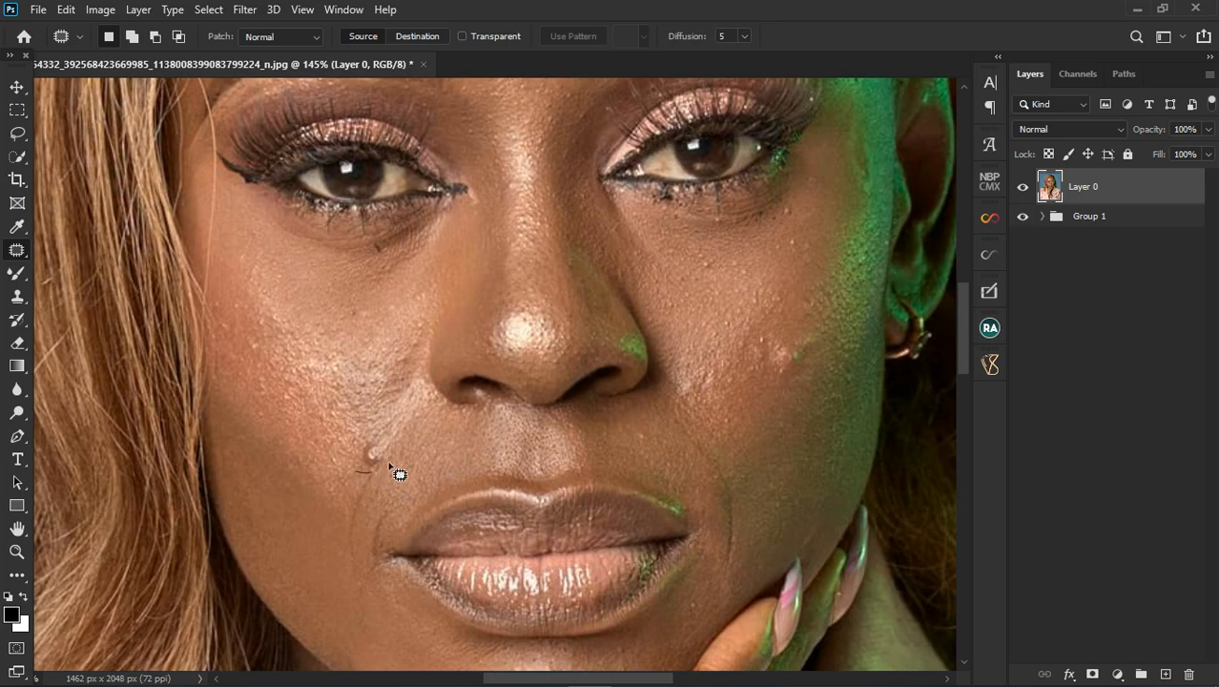
mouse_move(389, 466)
mouse_down()
mouse_move(362, 452)
mouse_move(384, 460)
mouse_move(357, 517)
mouse_move(370, 540)
mouse_move(395, 490)
mouse_move(388, 473)
mouse_up()
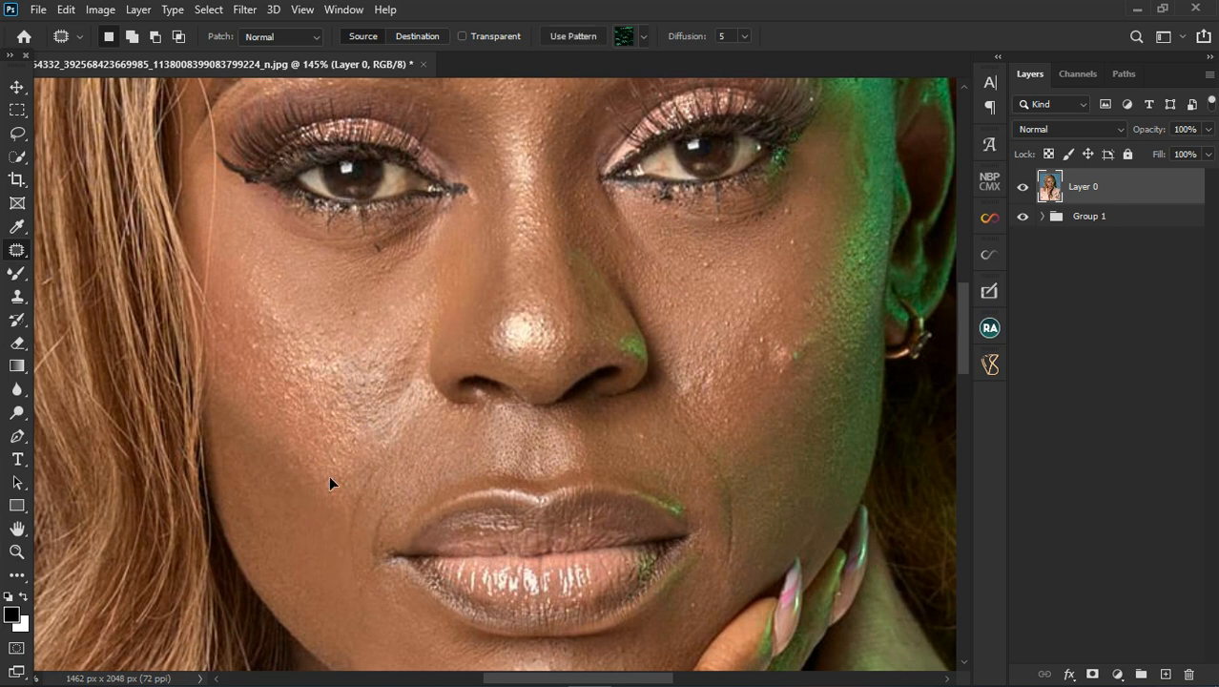
Patch the smile line on the green-lit side of the mouth with smoother neighbouring cheek skin, and clear the selection
mouse_move(675, 437)
mouse_down()
mouse_move(709, 495)
mouse_move(734, 566)
mouse_up()
drag(744, 487, 692, 440)
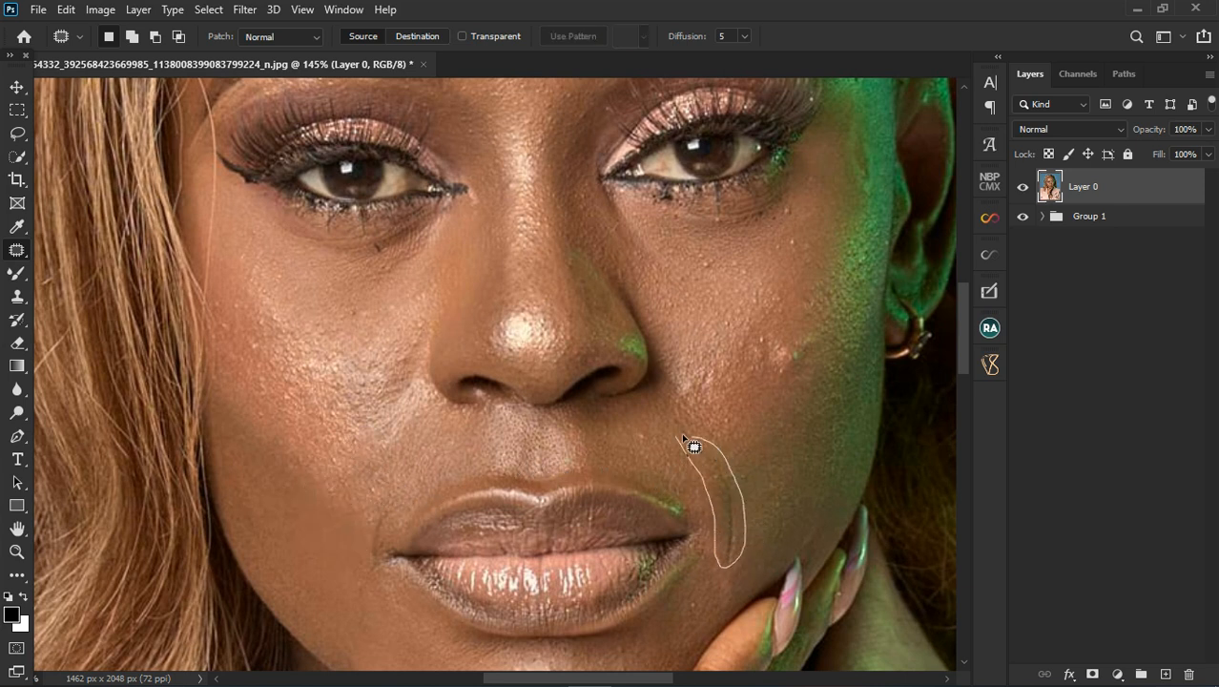
mouse_move(729, 507)
mouse_down()
mouse_move(750, 484)
mouse_move(775, 486)
mouse_up()
key(ctrl+d)
Patch the raised bump on the green-lit cheek with cleaner skin from below it, and clear the selection
mouse_move(774, 385)
mouse_down()
mouse_move(812, 351)
mouse_move(760, 334)
mouse_move(772, 388)
mouse_move(794, 376)
mouse_move(774, 499)
mouse_up()
key(ctrl+d)
scroll(677, 410, down, 3)
scroll(514, 477, down, 2)
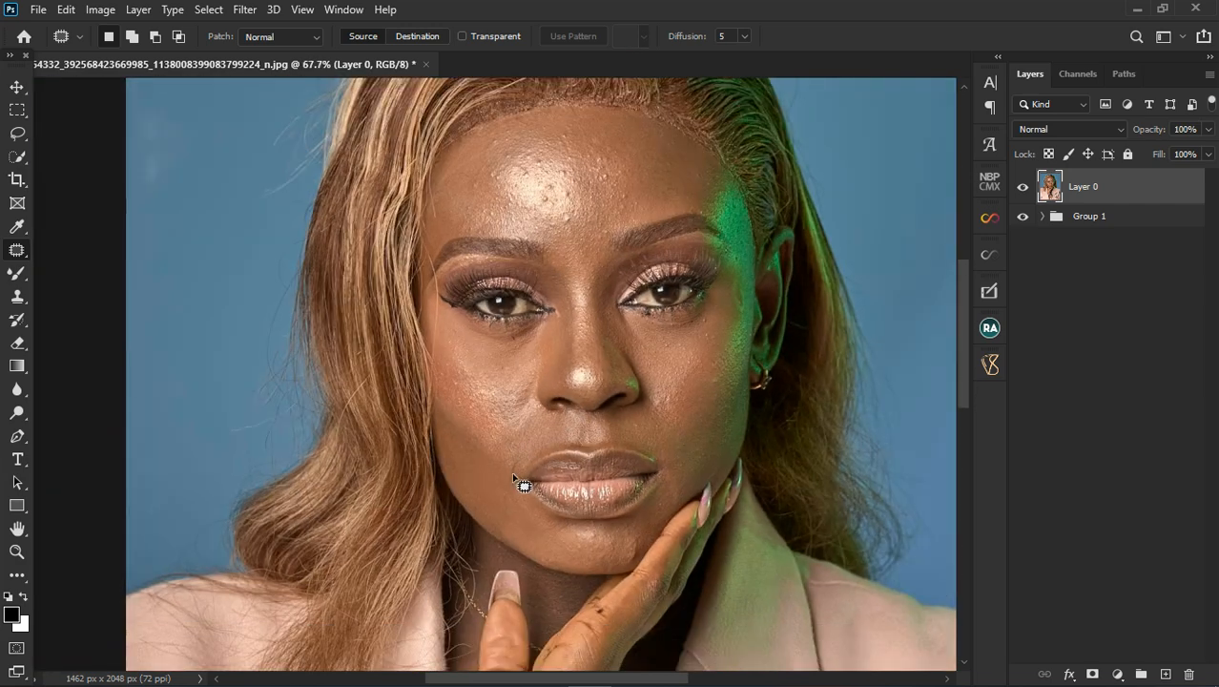
Restore the patch selection around the smile line on the green-lit side of the mouth
key(ctrl+shift+d)
key(ctrl+d)
key(ctrl+shift+d)
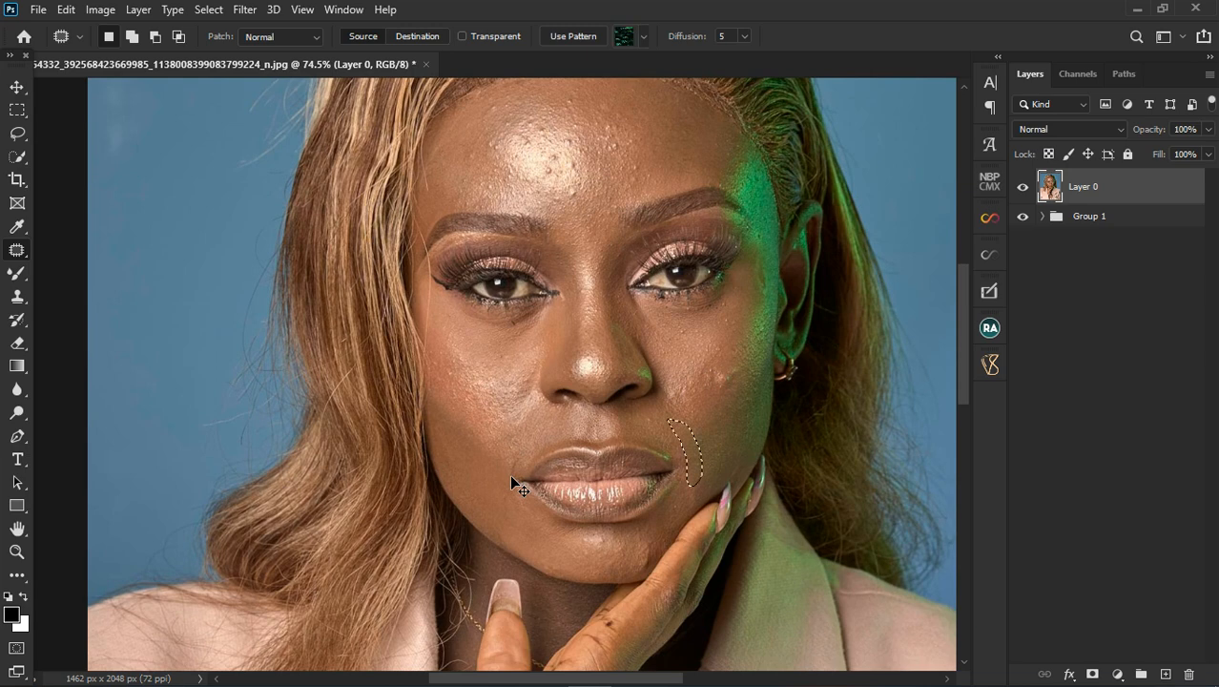
Undo the Patch tool edits on the smile lines and the mole beside the mouth, and clear the selection
key(ctrl+d)
scroll(693, 457, up, 3)
key(ctrl+shift+d)
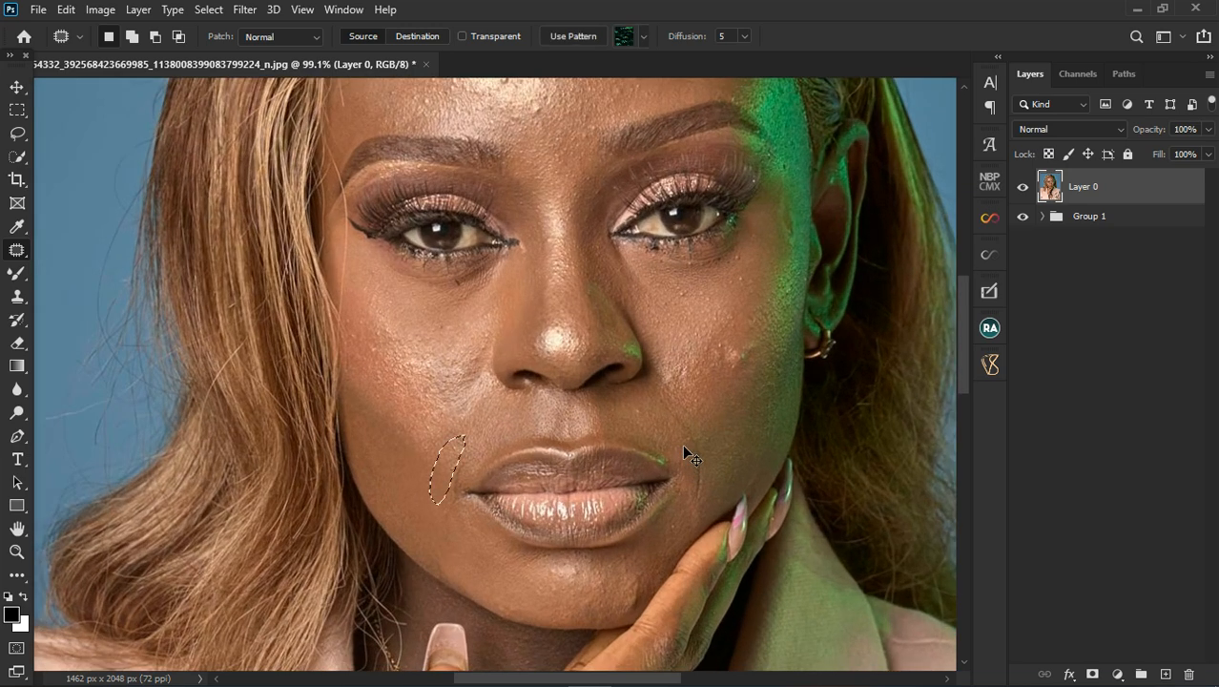
key(ctrl+d)
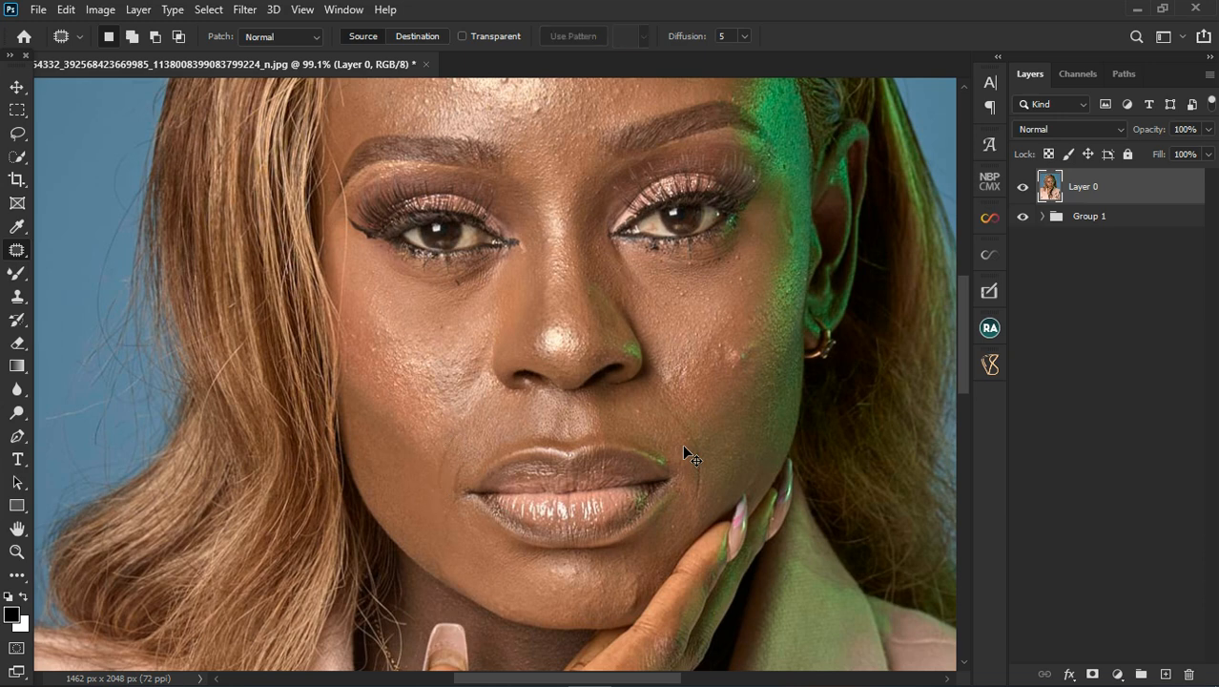
key(ctrl+shift+d)
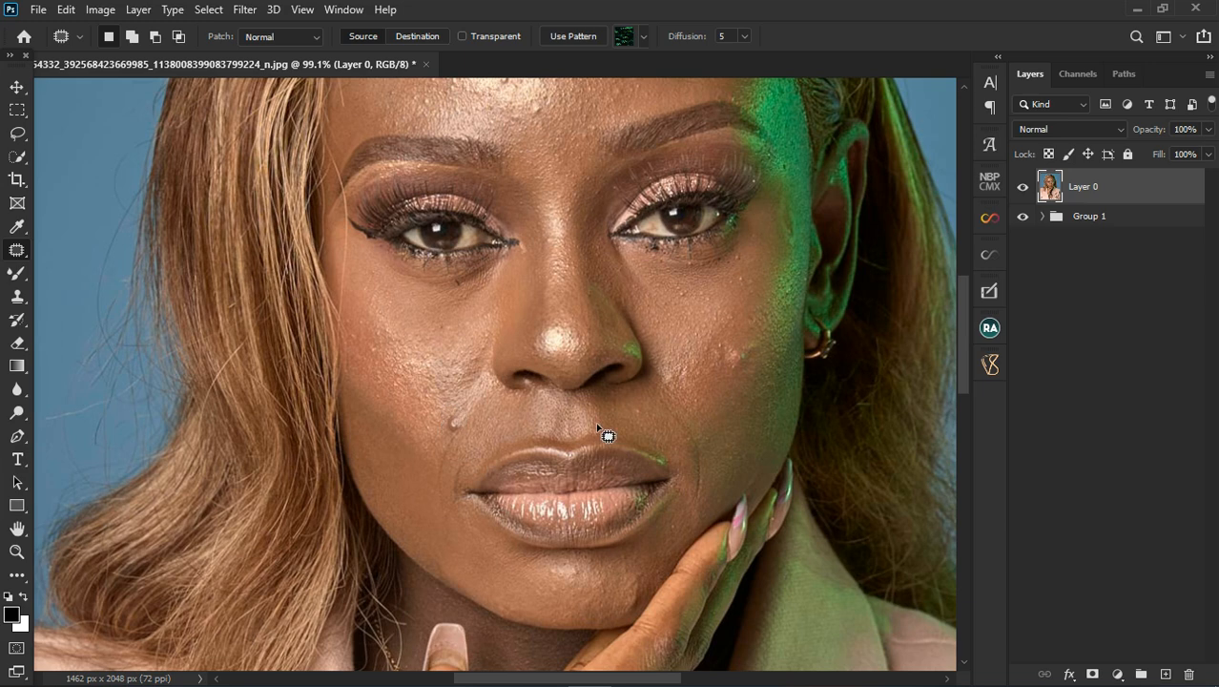
key(ctrl+d)
scroll(444, 436, down, 3)
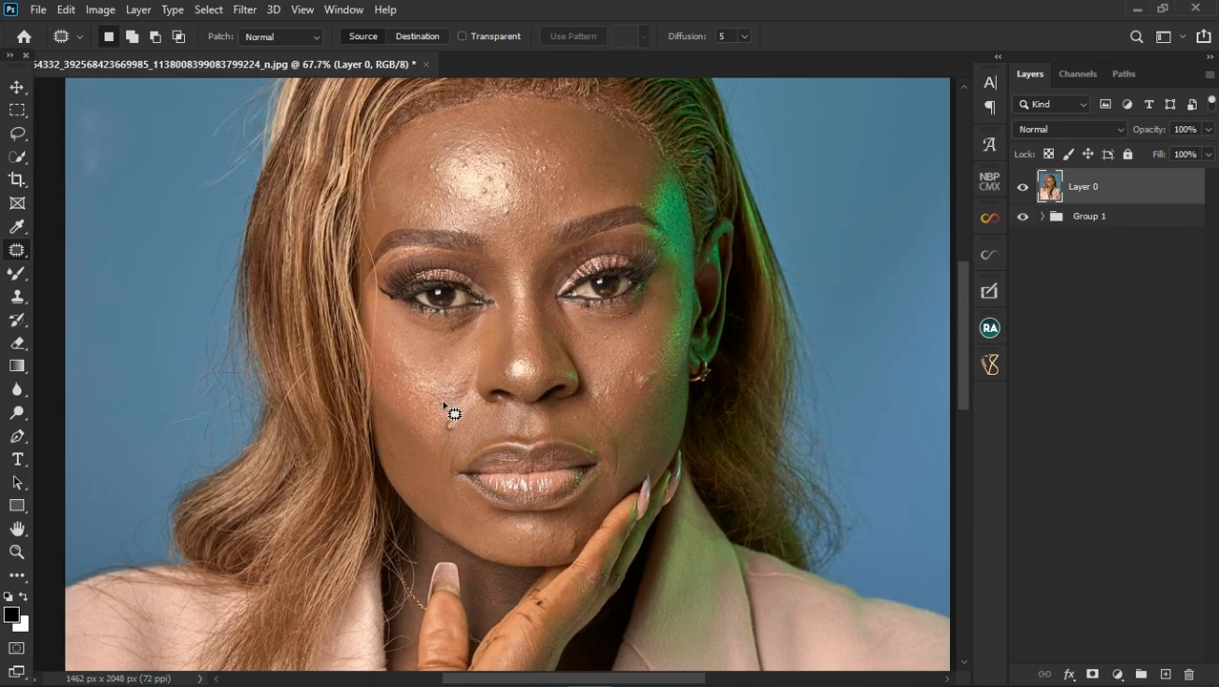
scroll(527, 202, down, 1)
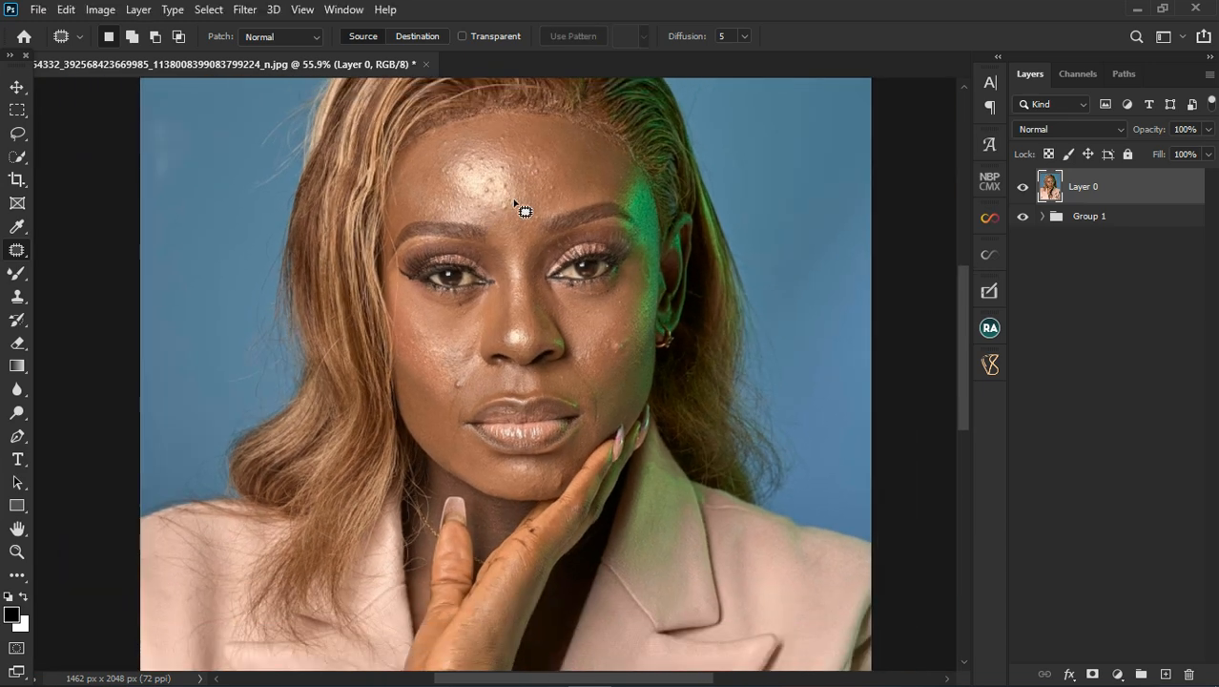
scroll(523, 209, up, 2)
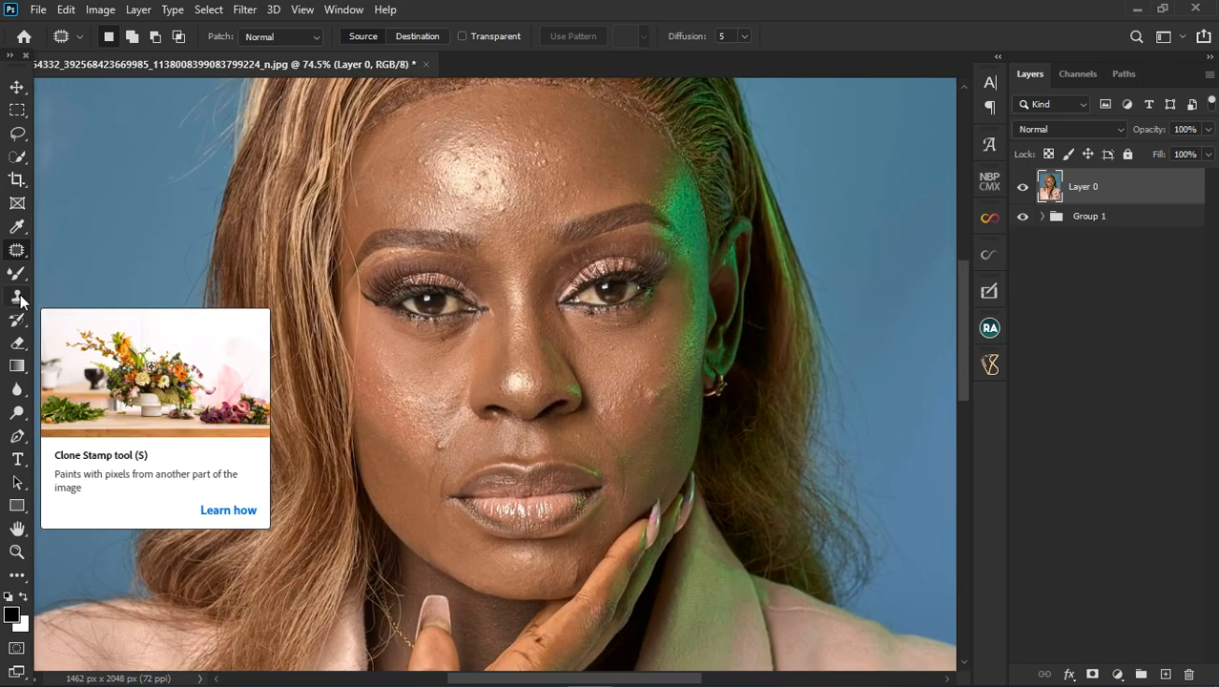
click(20, 301)
click(17, 276)
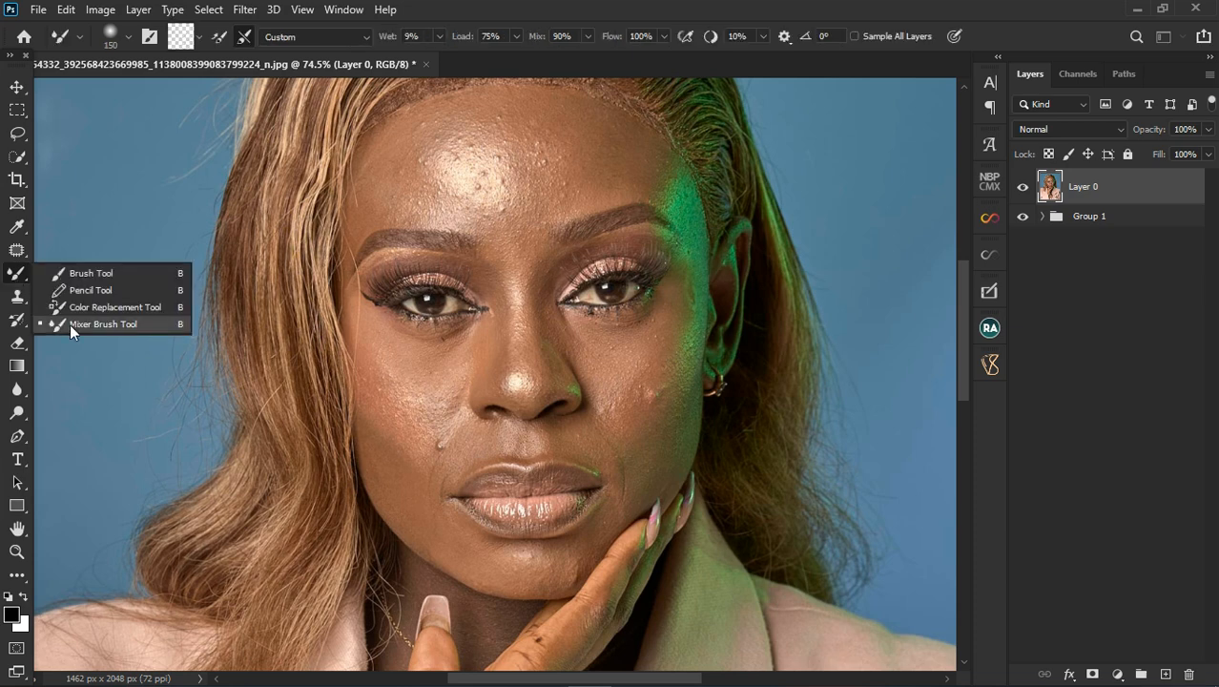
click(19, 279)
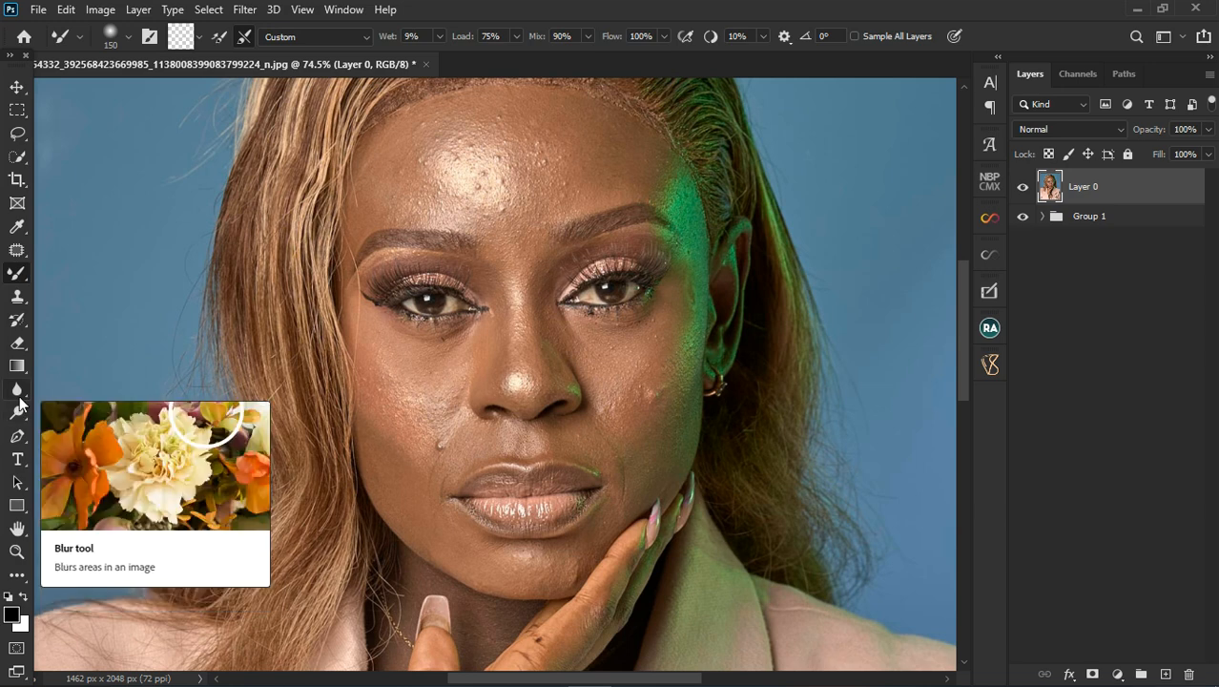
Switch to the Blur tool and reduce its brush size to 60
key(ctrl+minus)
click(17, 390)
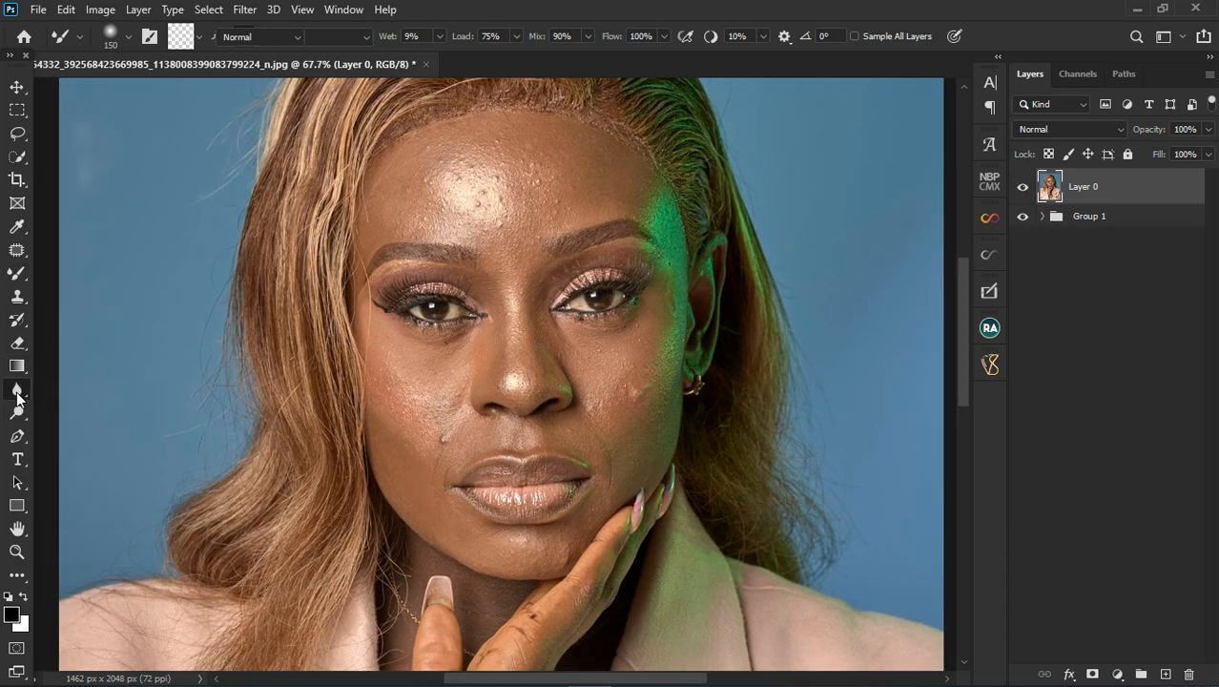
key(bracketleft)
key(bracketleft)
key(bracketleft)
key(bracketleft)
key(bracketleft)
key(bracketleft)
key(bracketleft)
key(bracketleft)
key(bracketleft)
key(bracketleft)
key(bracketleft)
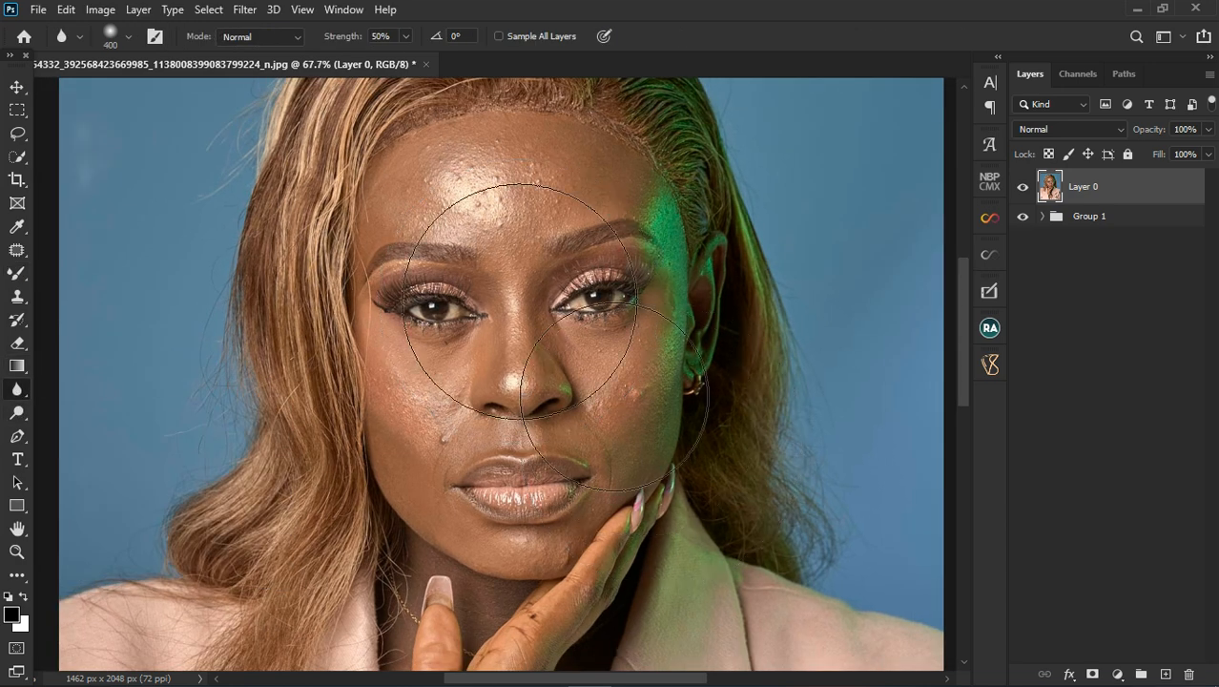
key(bracketleft)
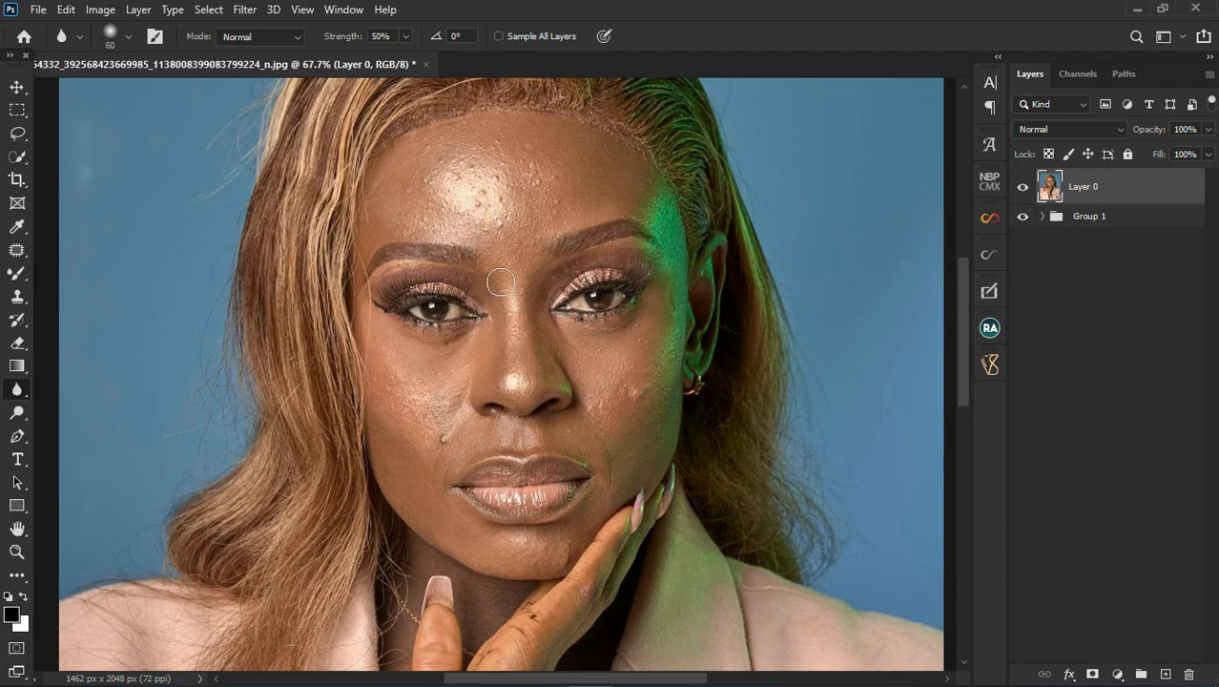
Undo the trial of the Blur tool on the cheek skin
scroll(385, 367, down, 2)
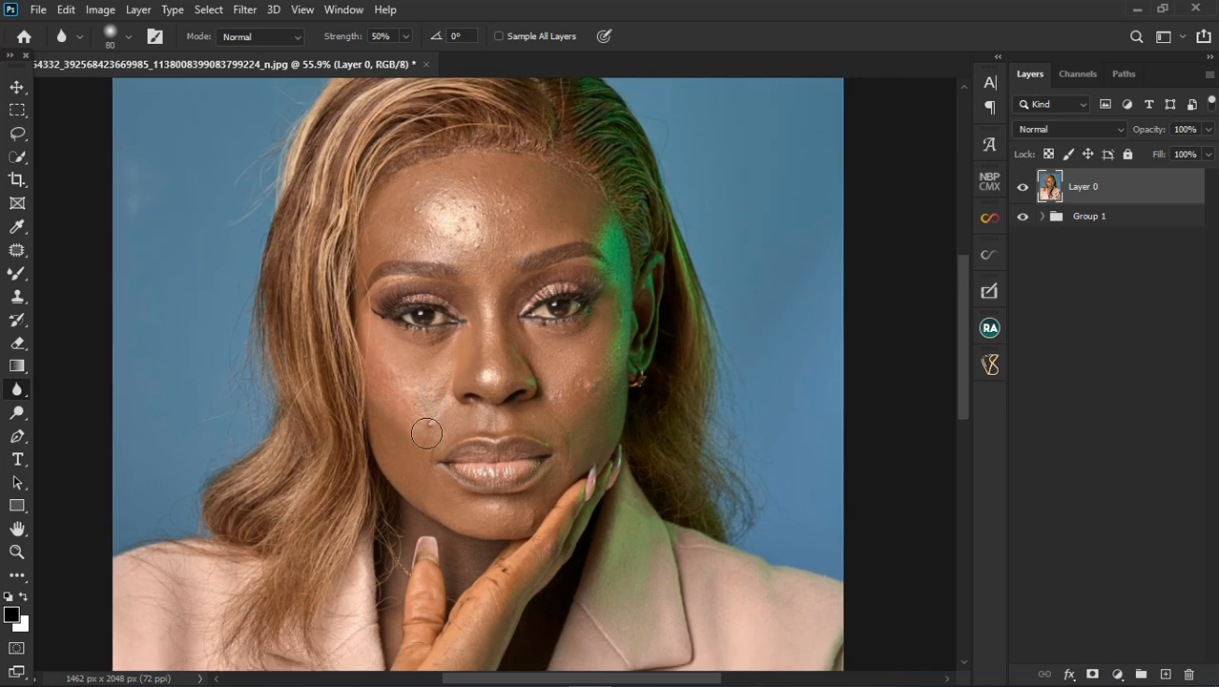
scroll(435, 427, up, 4)
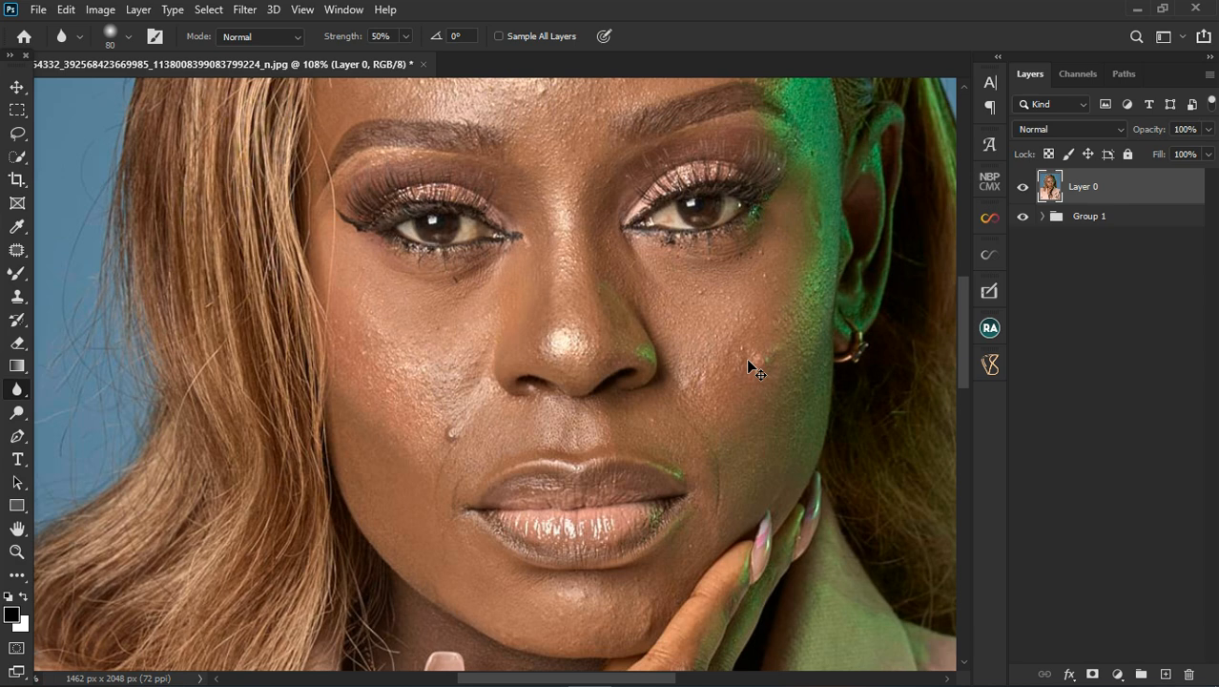
key(ctrl+z)
key(ctrl+d)
scroll(449, 349, down, 3)
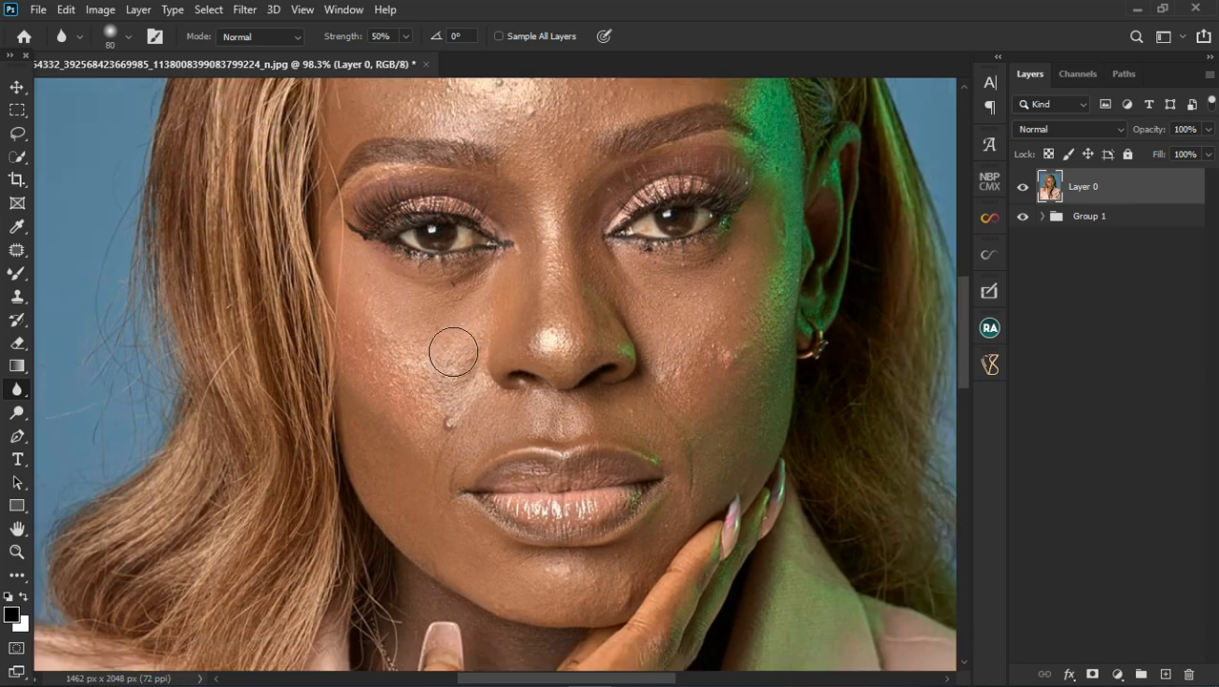
Enlarge the Blur tool's brush size to 150
scroll(449, 349, down, 3)
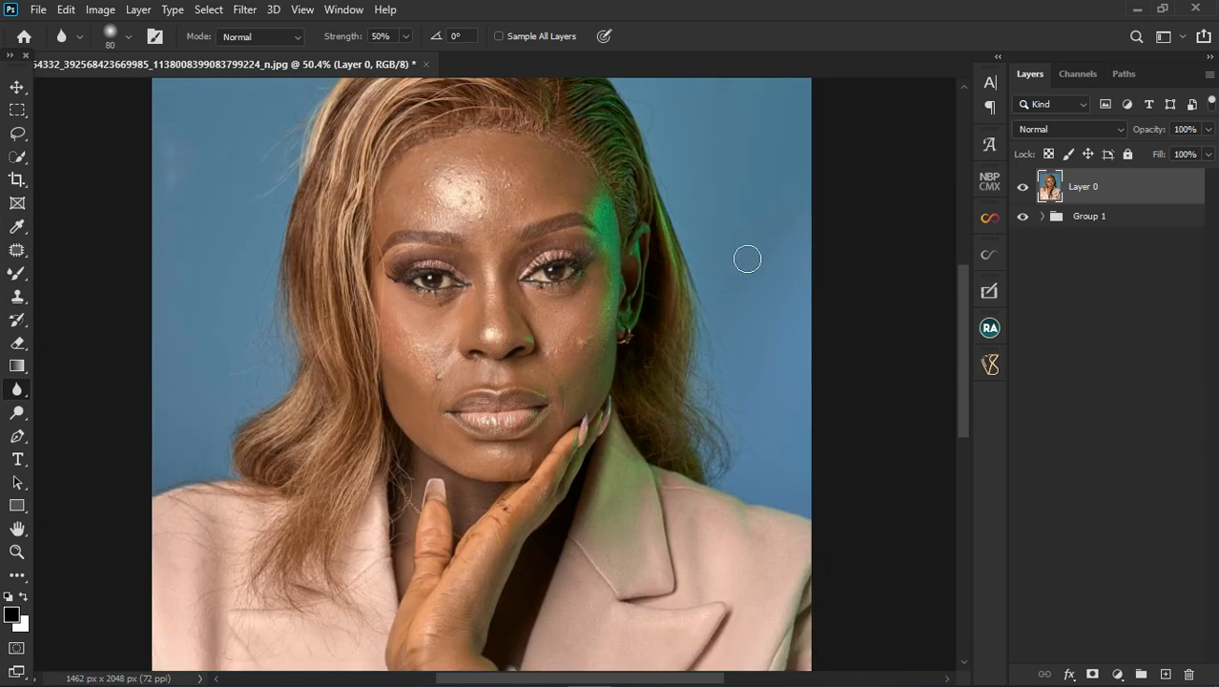
scroll(747, 259, down, 2)
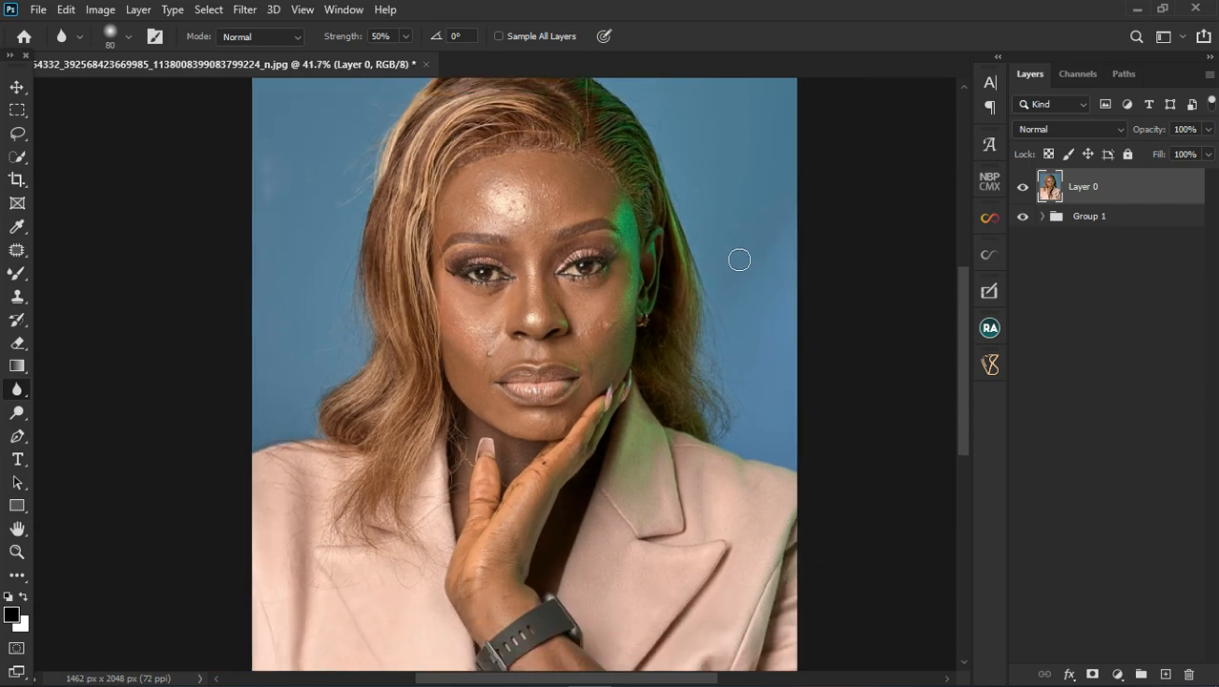
scroll(573, 246, down, 1)
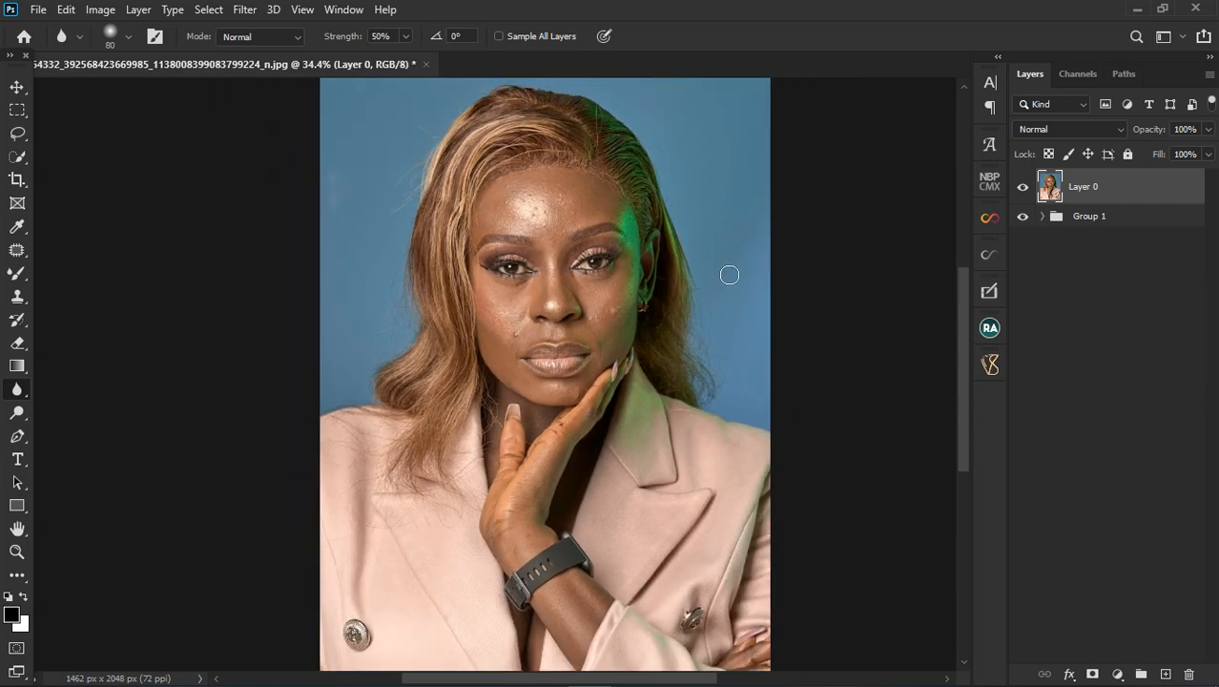
scroll(739, 243, up, 1)
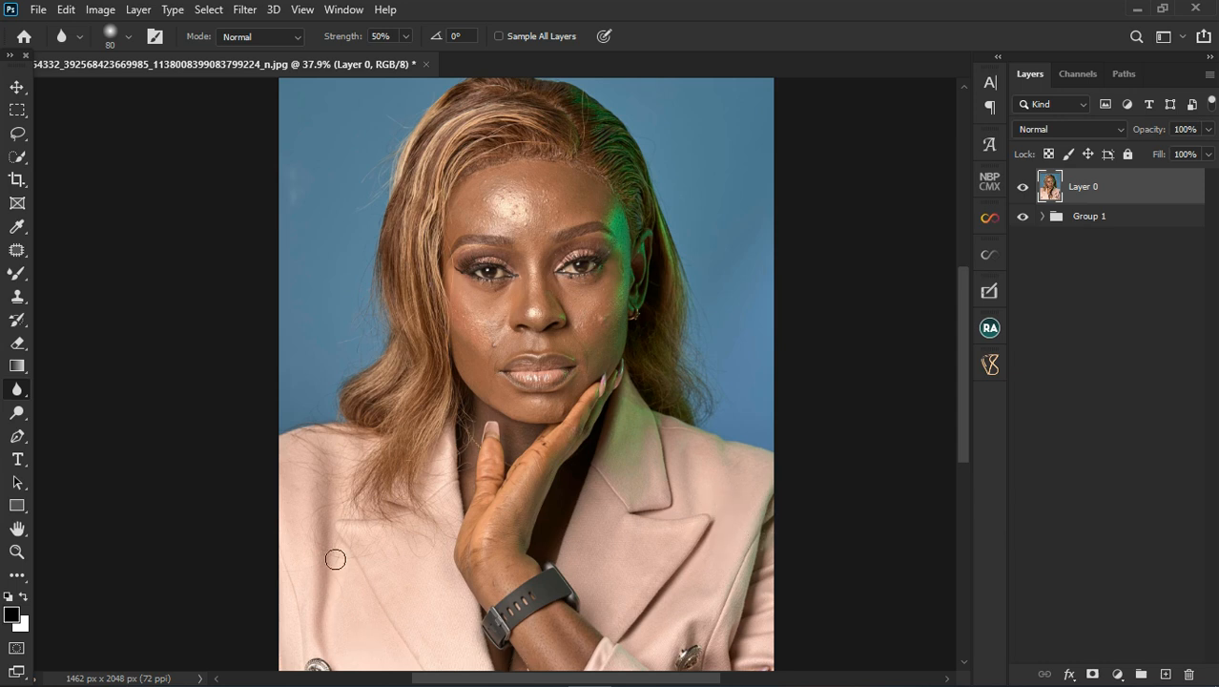
key(bracketright)
key(bracketright)
key(bracketright)
scroll(520, 443, up, 1)
scroll(524, 444, down, 2)
scroll(525, 443, down, 2)
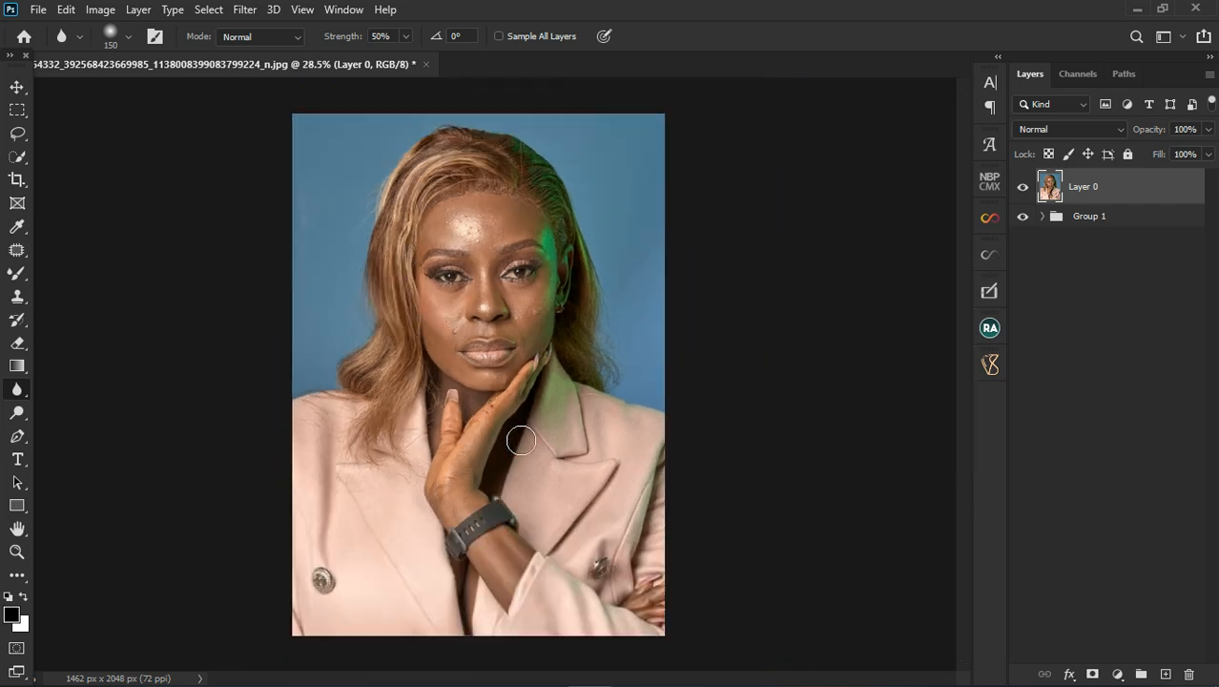
scroll(467, 389, up, 1)
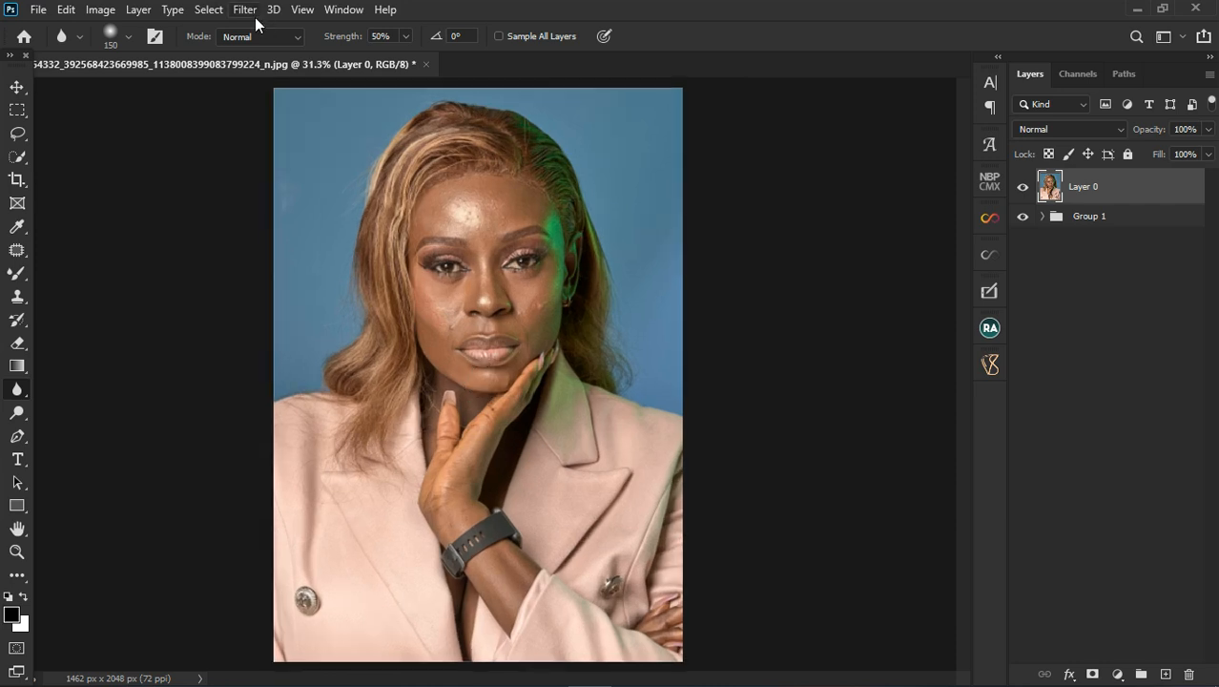
Duplicate Layer 0
click(245, 10)
click(1100, 186)
key(ctrl+j)
Apply a Gaussian Blur with a 4.2 pixel radius to the duplicated portrait layer
click(246, 9)
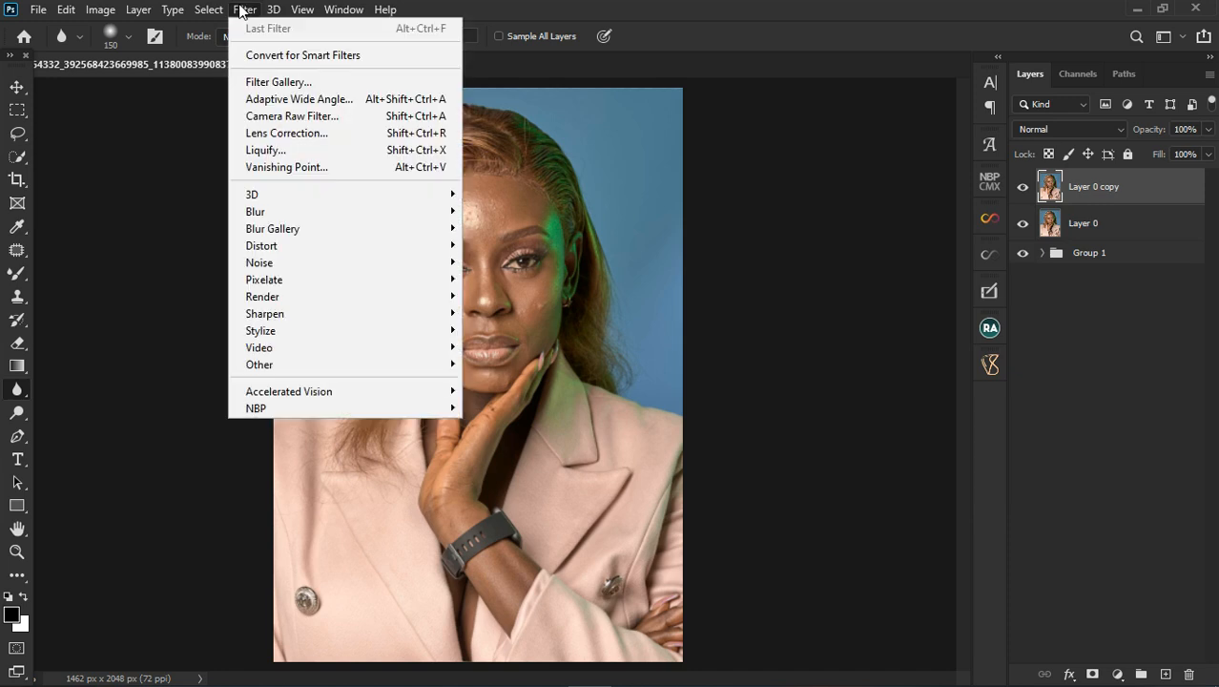
mouse_move(282, 211)
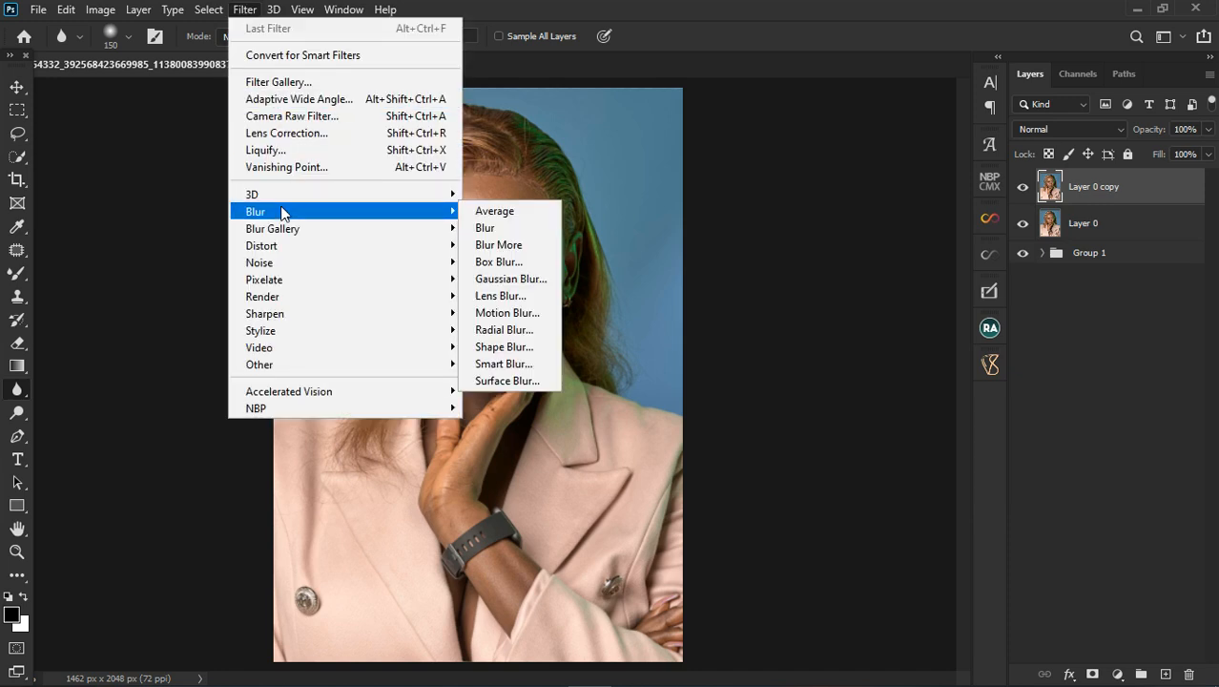
click(506, 280)
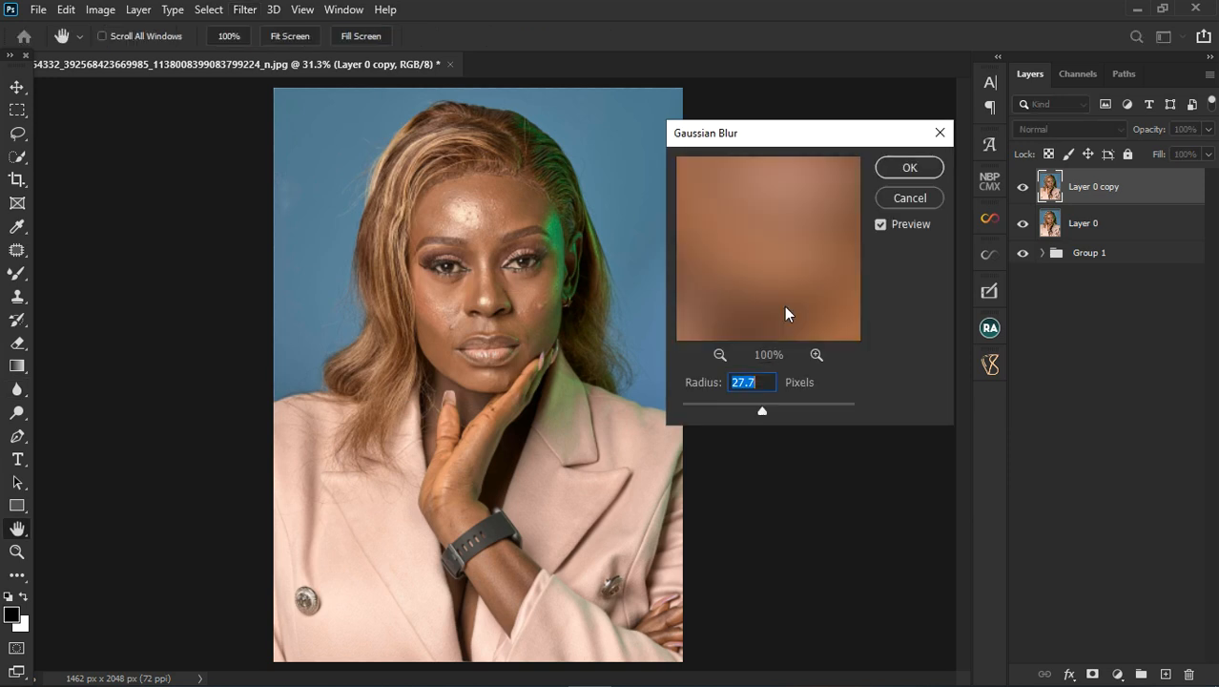
drag(720, 410, 715, 411)
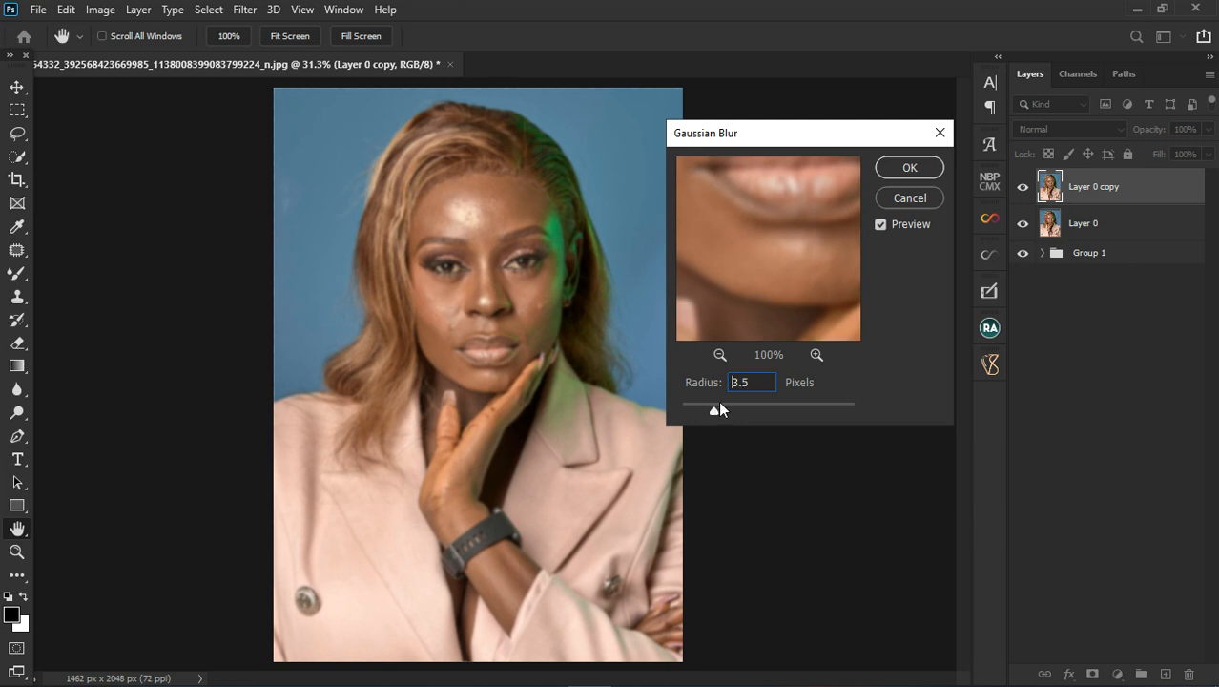
click(720, 410)
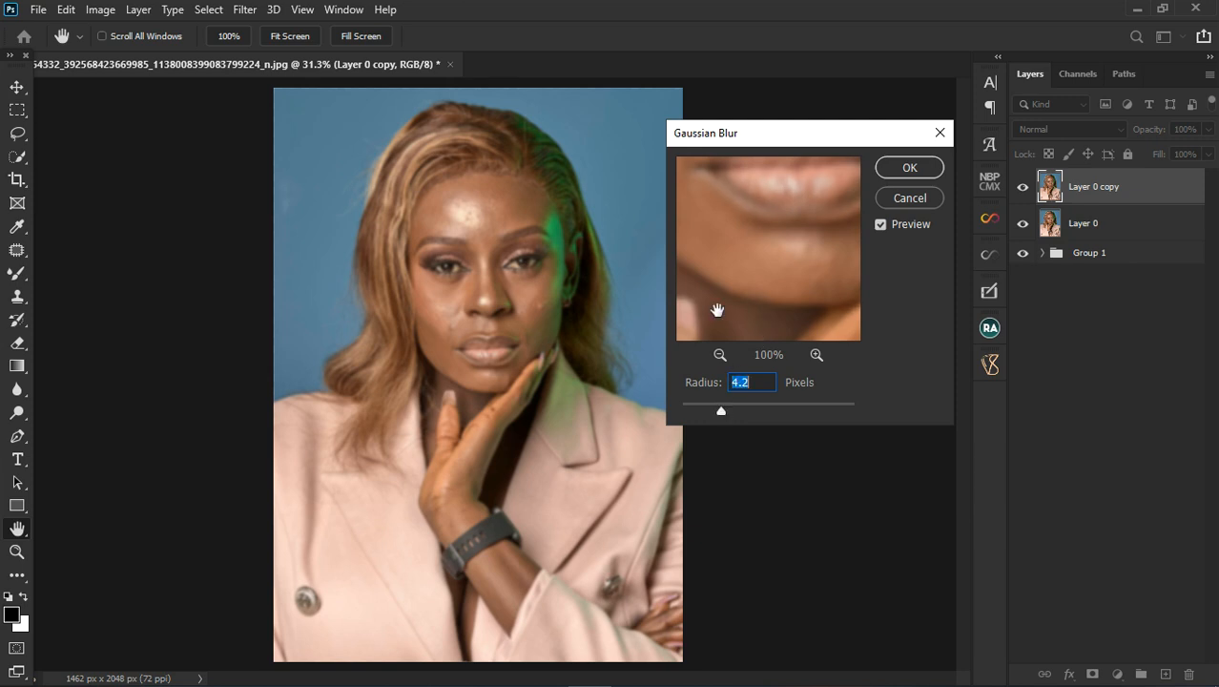
click(240, 10)
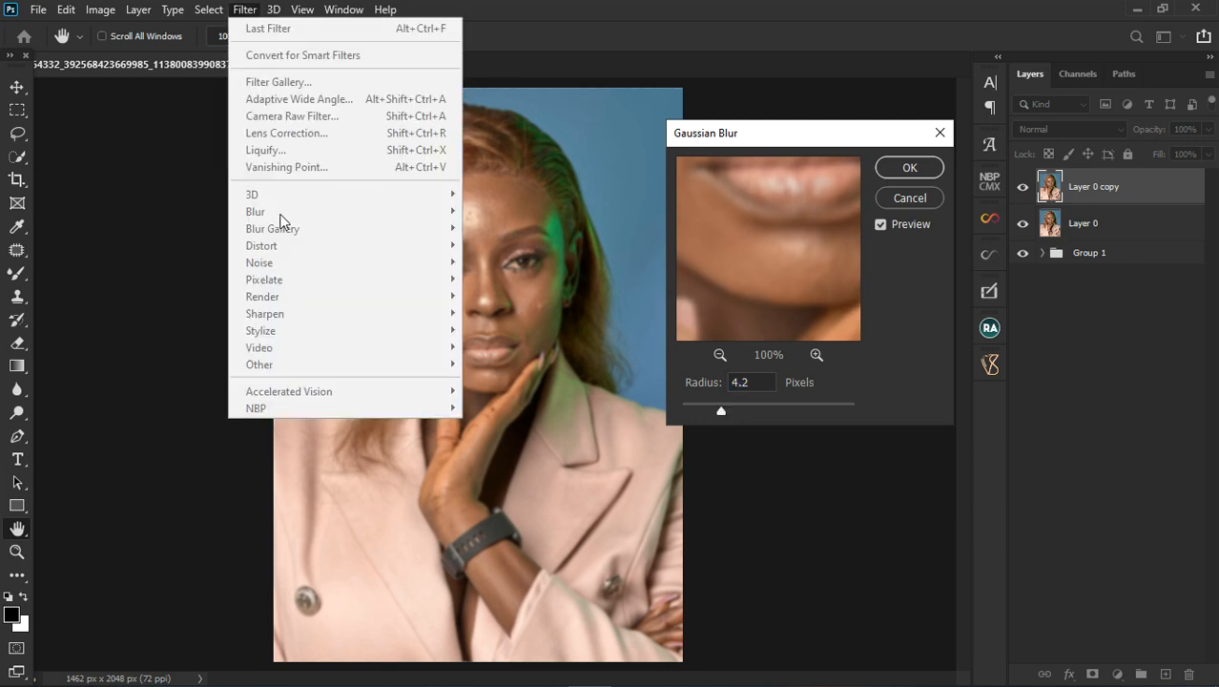
click(892, 169)
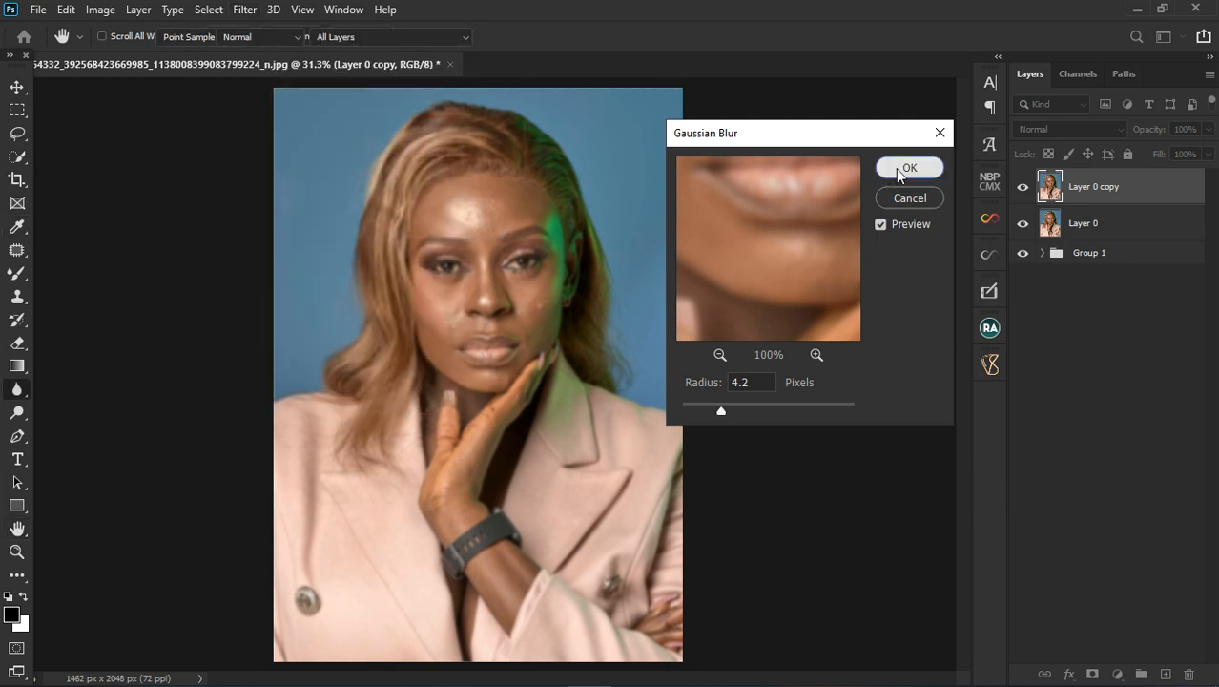
click(895, 168)
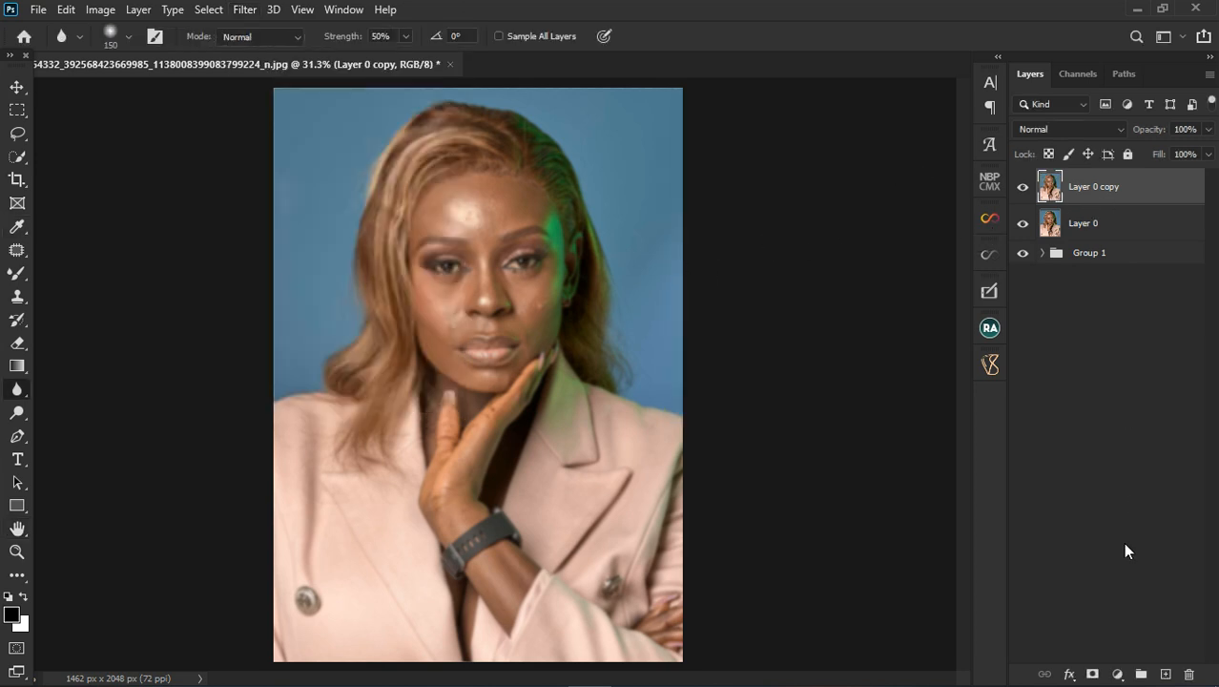
Add a layer mask to the blurred copy and invert it to black
click(1092, 672)
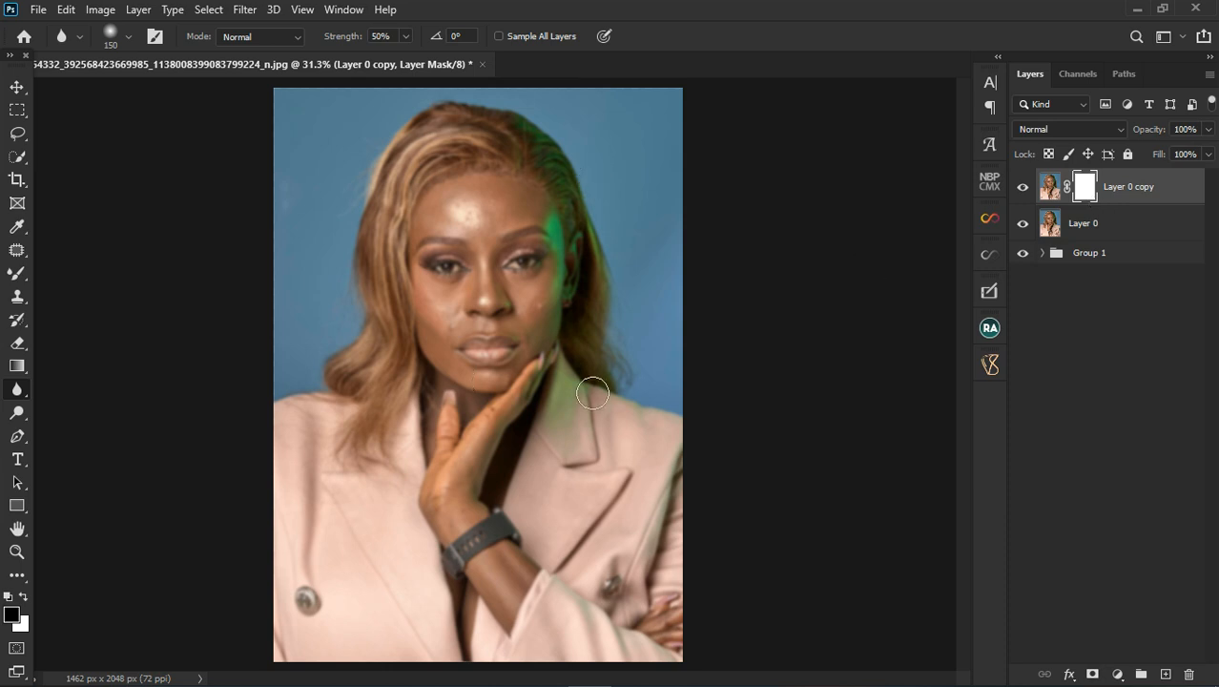
key(ctrl+i)
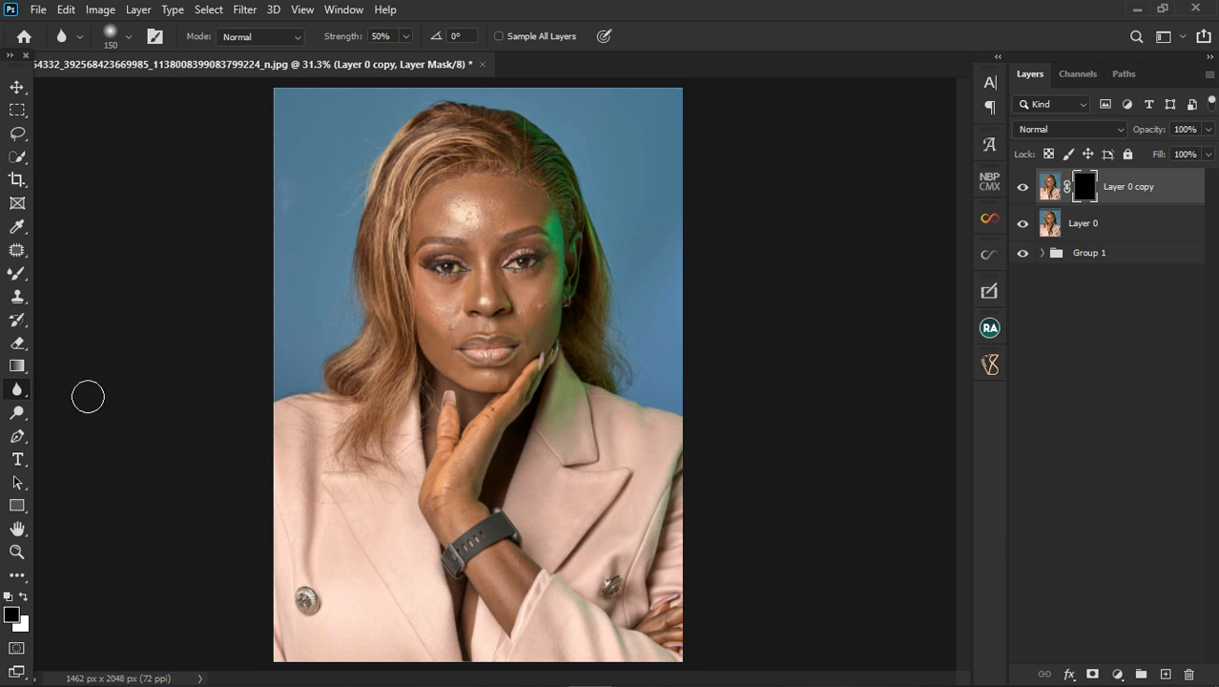
Paint white on the mask with a size 400 brush over the jacket, hair and background, leaving the face unblurred
click(13, 275)
click(83, 273)
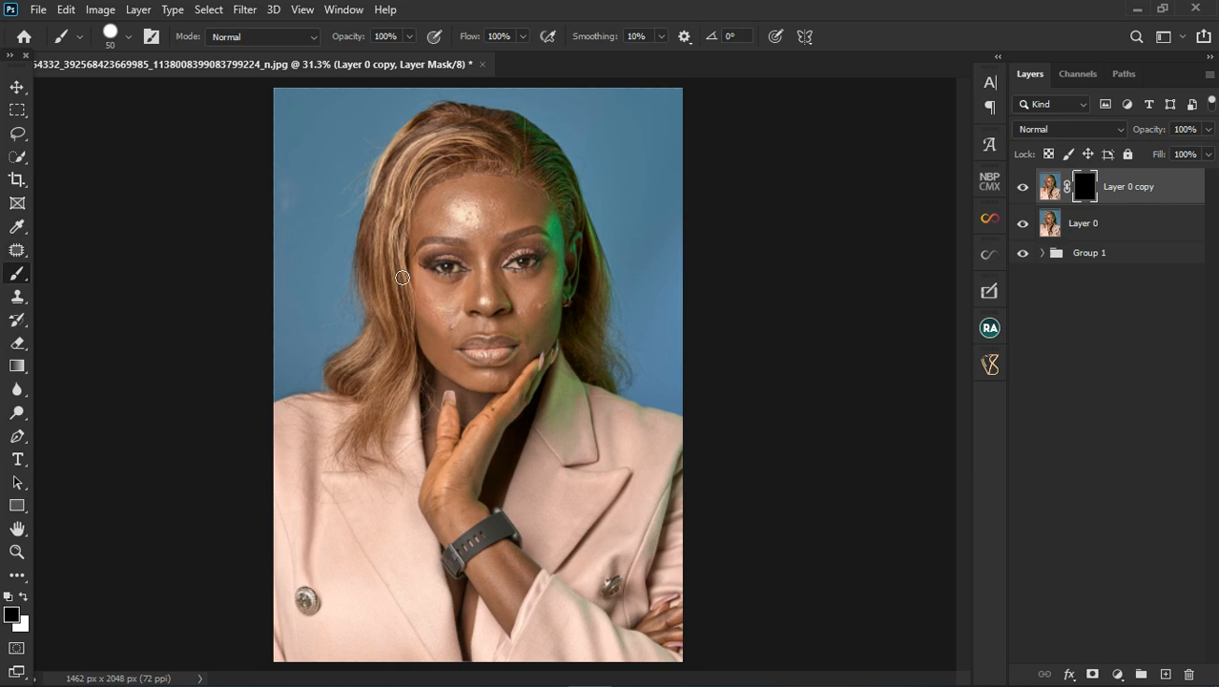
key(bracketright)
key(bracketright)
key(bracketright)
key(bracketright)
key(bracketright)
key(bracketright)
key(bracketright)
key(bracketright)
key(bracketright)
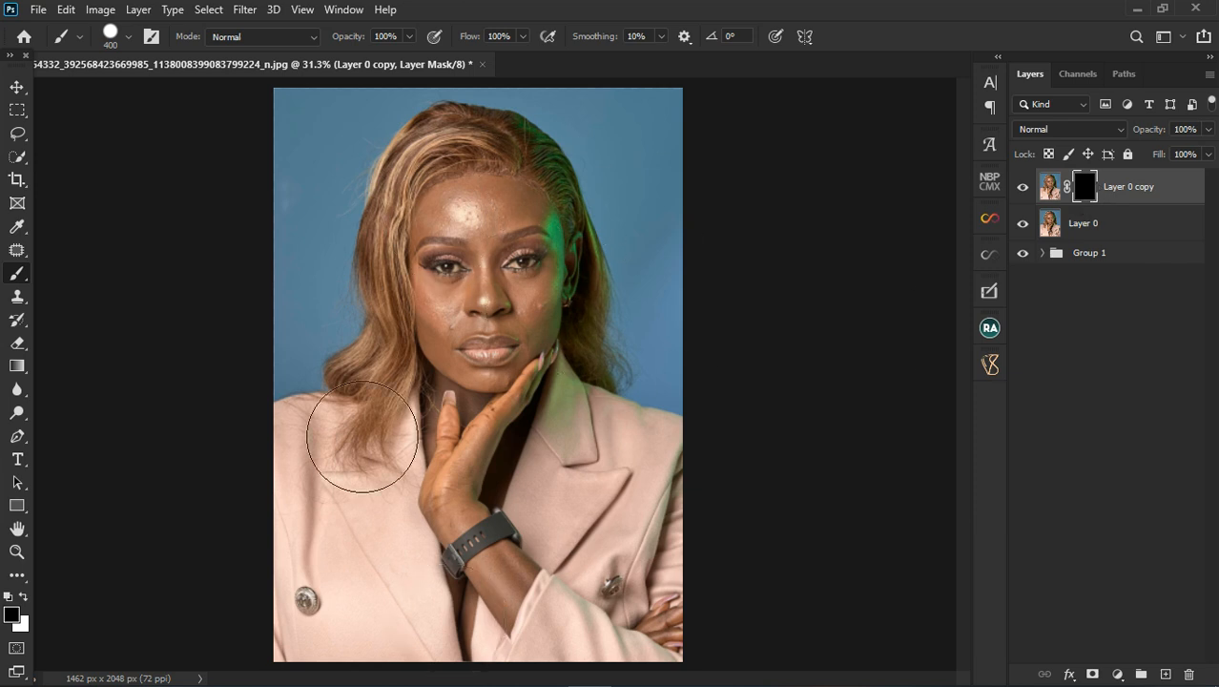
click(23, 597)
mouse_move(326, 552)
mouse_down()
mouse_move(445, 677)
mouse_move(334, 657)
mouse_move(563, 677)
mouse_up()
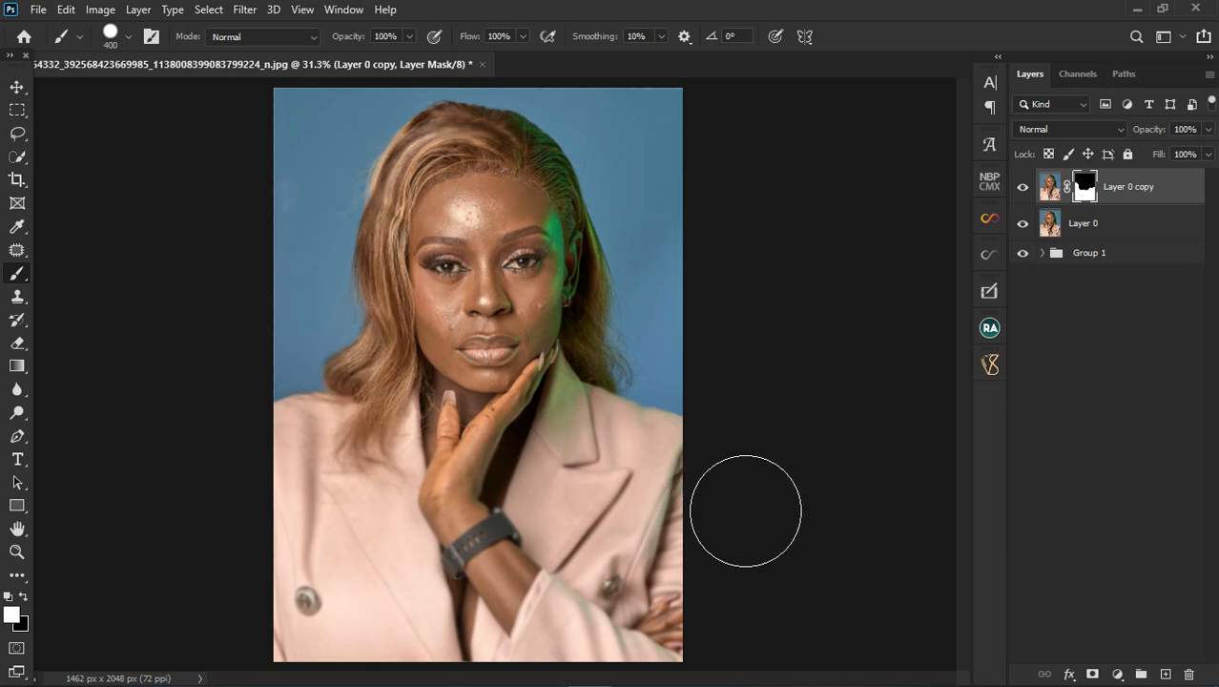
drag(691, 478, 432, 608)
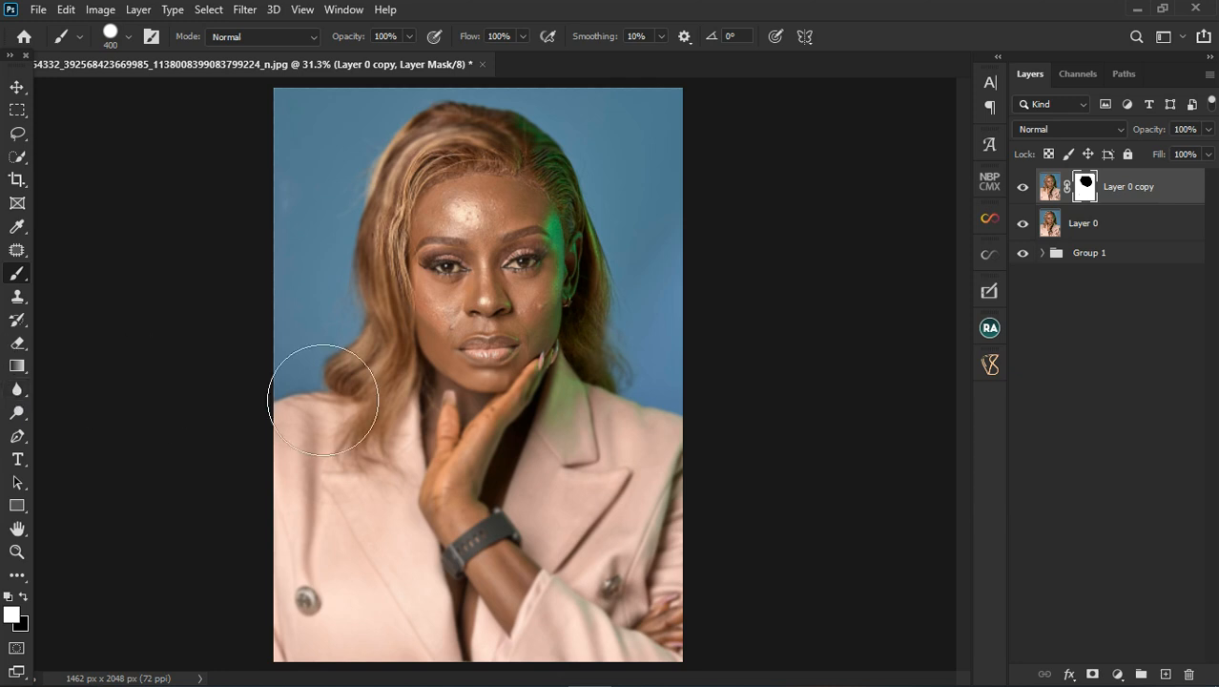
Sharpen the eyes on Layer 0 with a size 175 Sharpen tool brush at 50% strength
click(1087, 225)
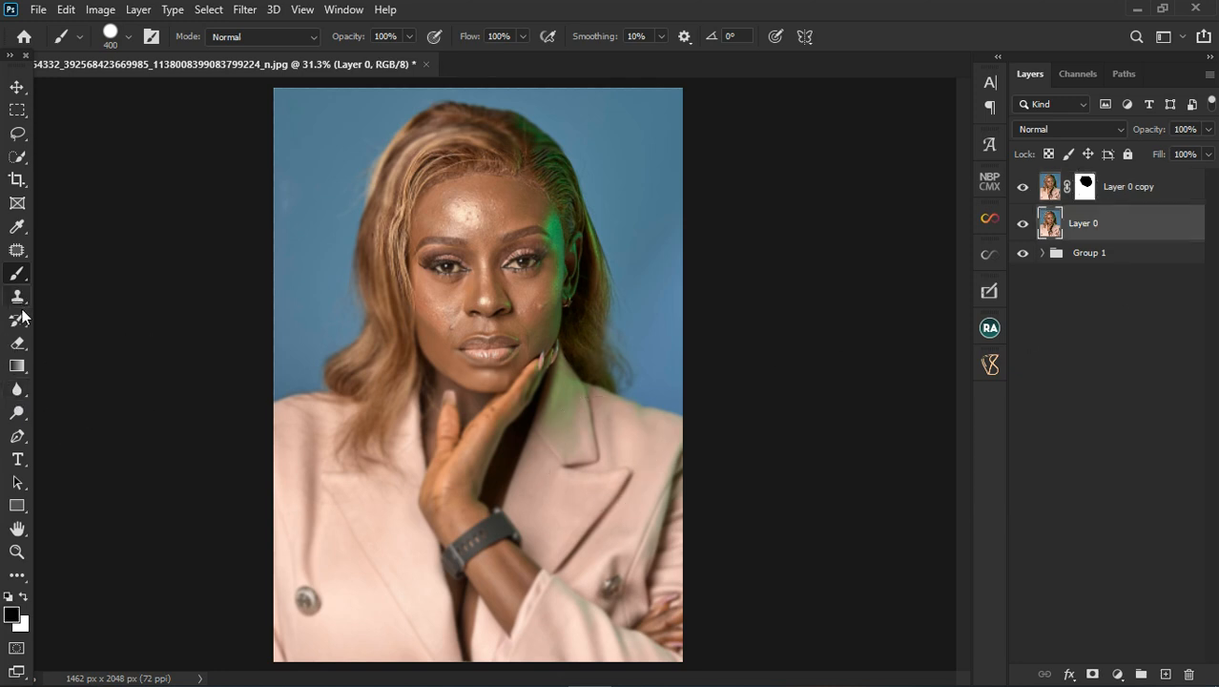
right_click(17, 274)
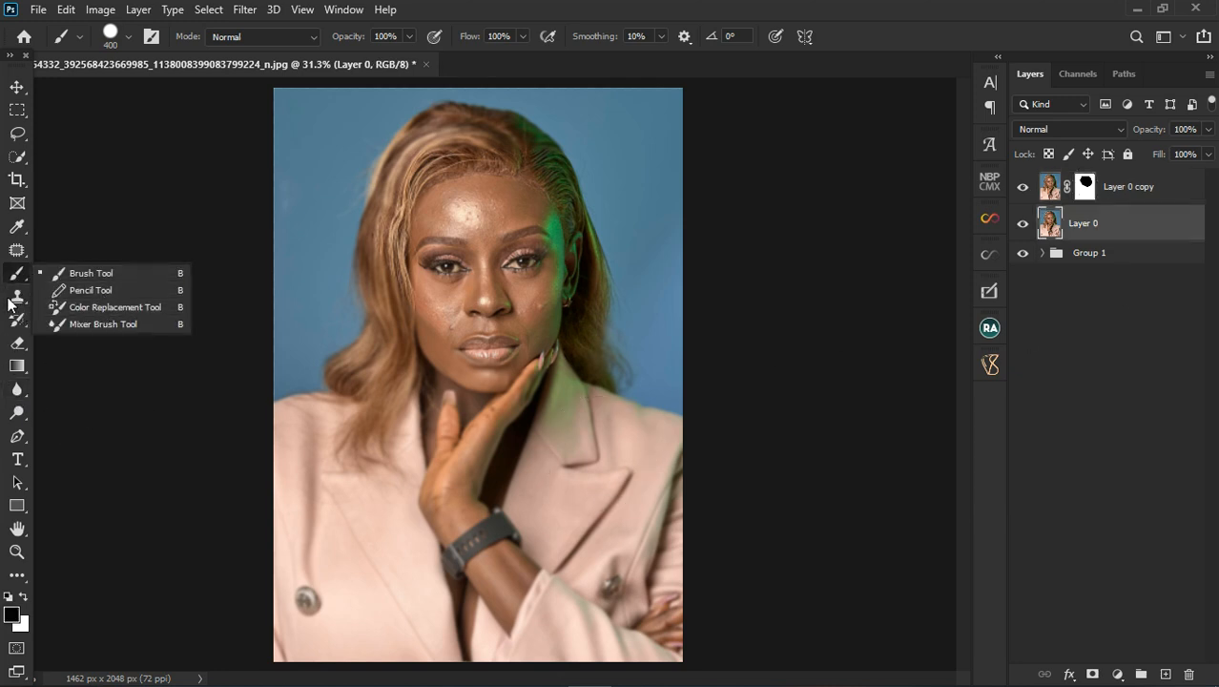
click(10, 277)
click(15, 390)
click(64, 407)
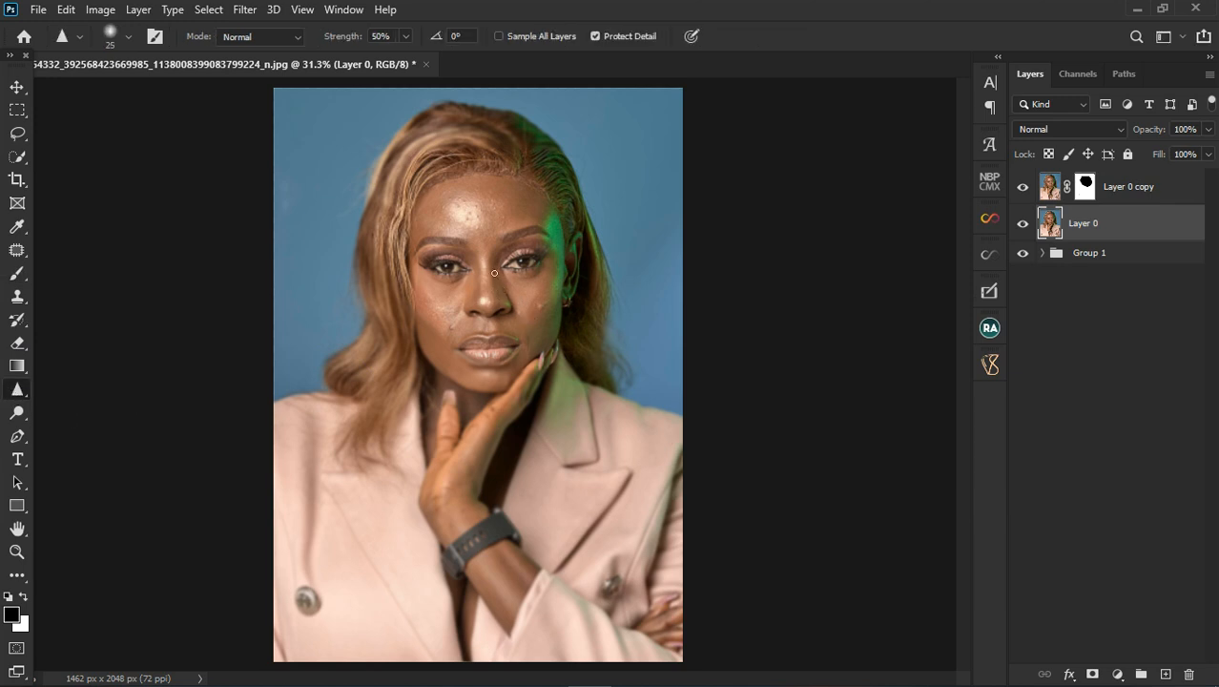
key(bracketright)
key(bracketright)
key(bracketright)
key(bracketright)
key(bracketright)
key(bracketright)
key(bracketright)
key(bracketright)
key(bracketright)
key(bracketleft)
key(bracketleft)
key(bracketleft)
key(bracketleft)
key(bracketleft)
key(bracketleft)
key(bracketleft)
key(bracketleft)
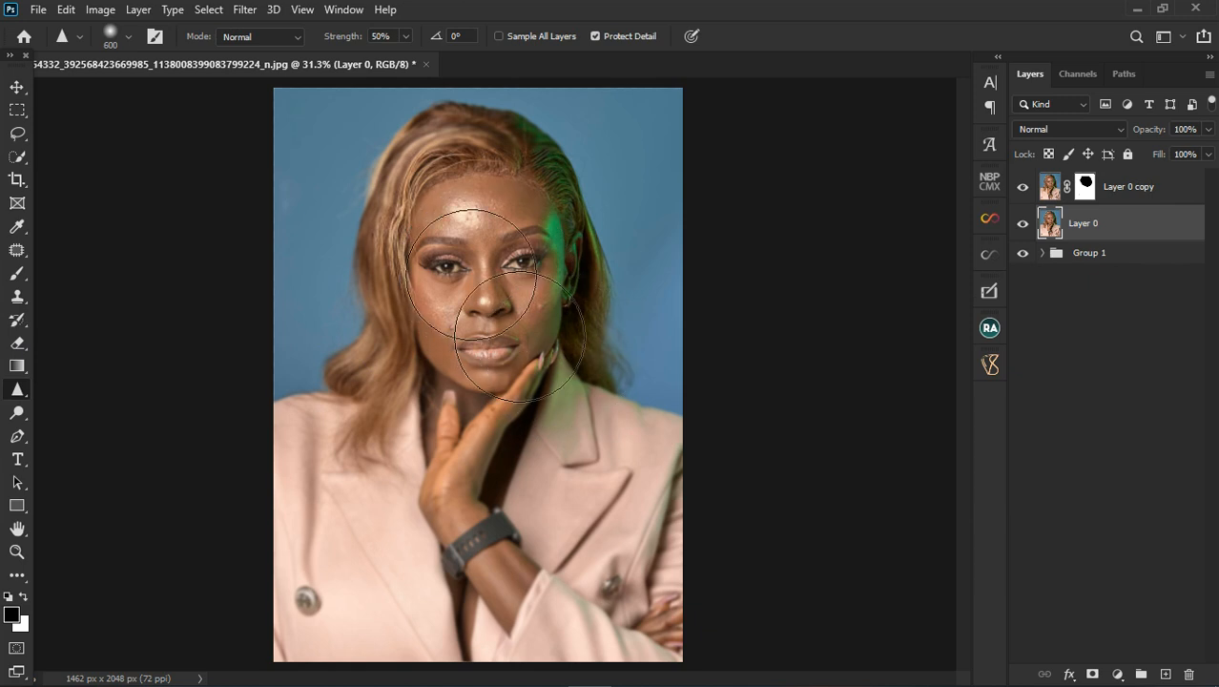
mouse_move(461, 277)
mouse_down()
mouse_move(489, 258)
mouse_move(548, 286)
mouse_move(511, 321)
mouse_move(519, 336)
mouse_move(496, 326)
mouse_move(494, 254)
mouse_move(486, 367)
mouse_move(522, 353)
mouse_move(475, 357)
mouse_move(541, 377)
mouse_move(526, 412)
mouse_move(461, 448)
mouse_up()
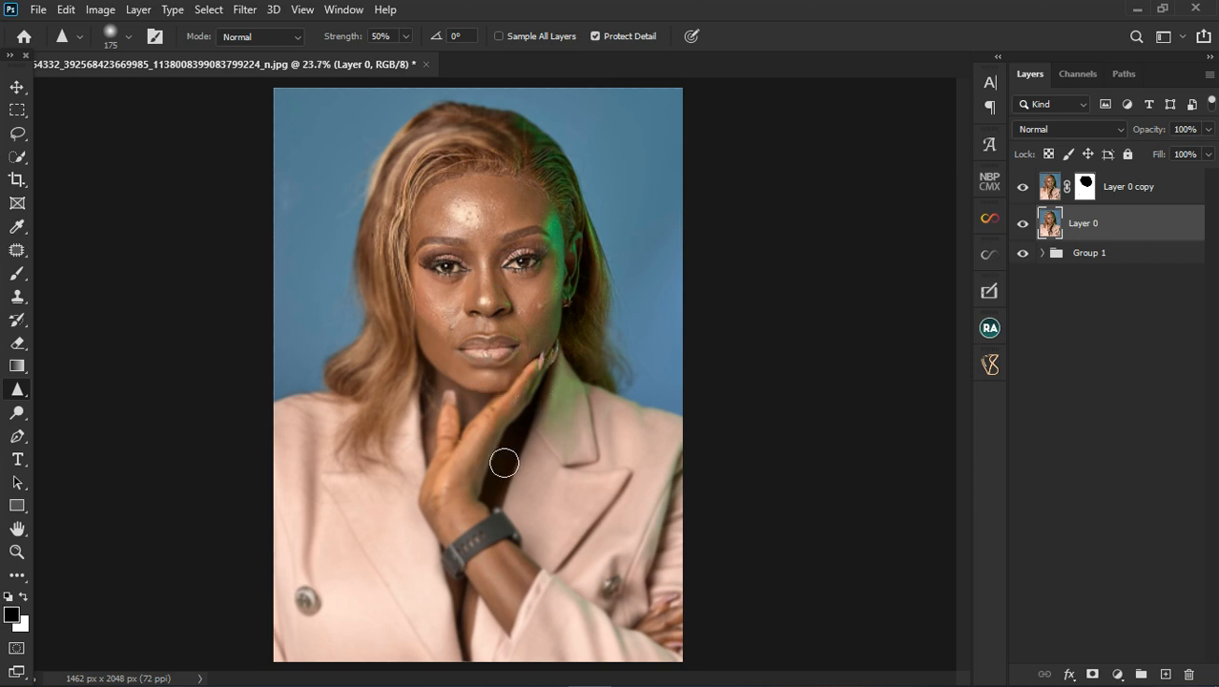
scroll(504, 463, down, 3)
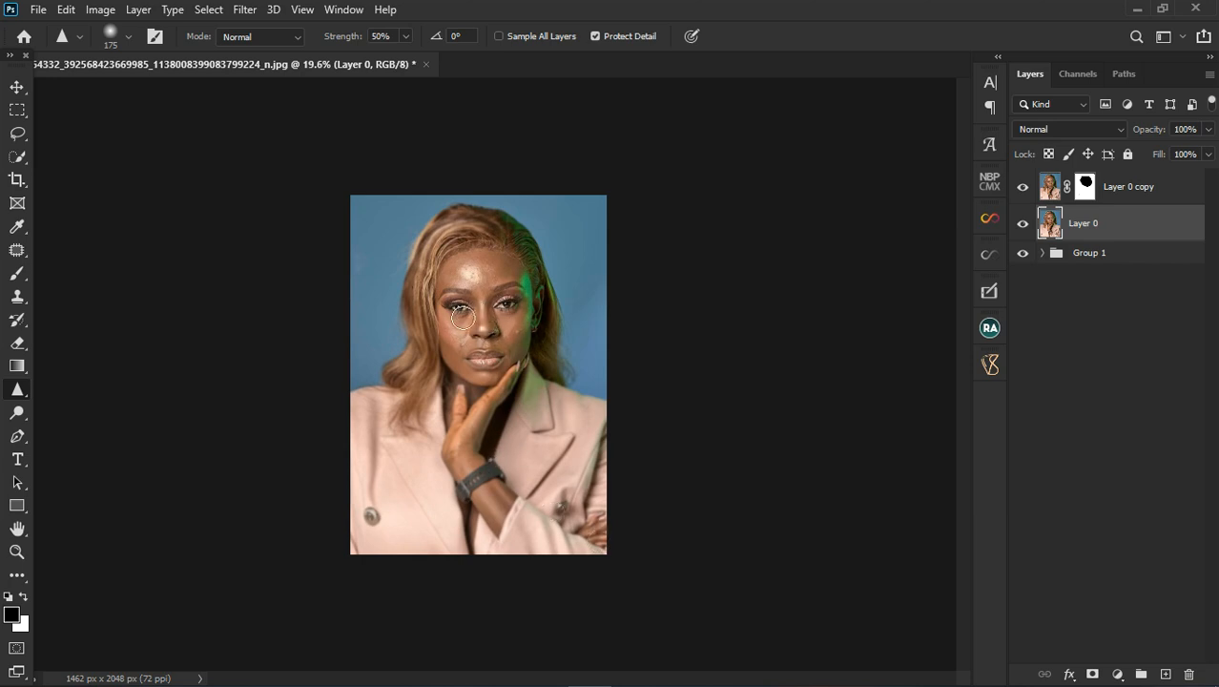
scroll(491, 303, up, 4)
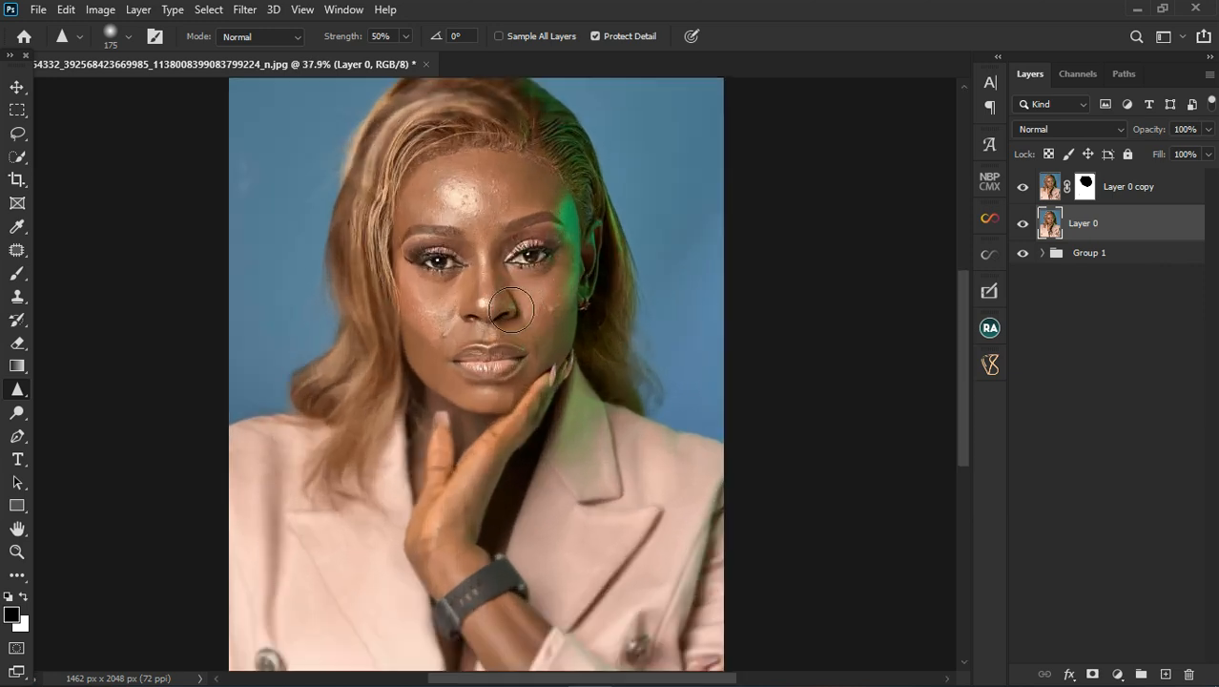
scroll(486, 288, down, 1)
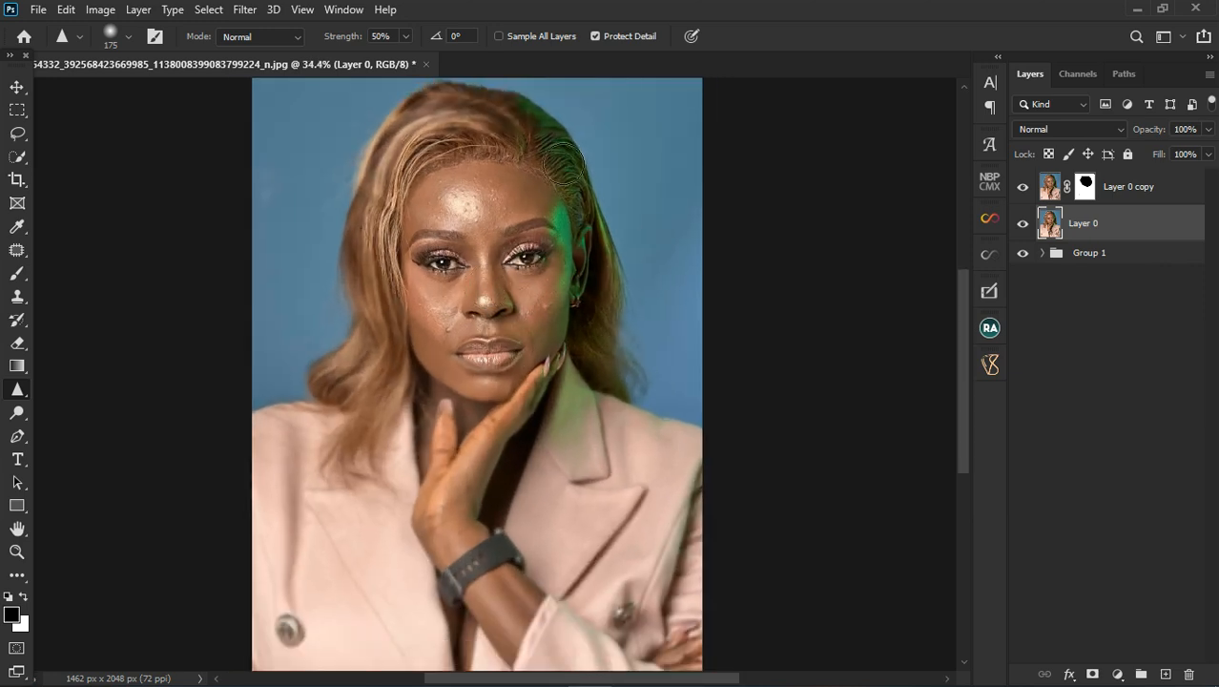
scroll(624, 410, down, 1)
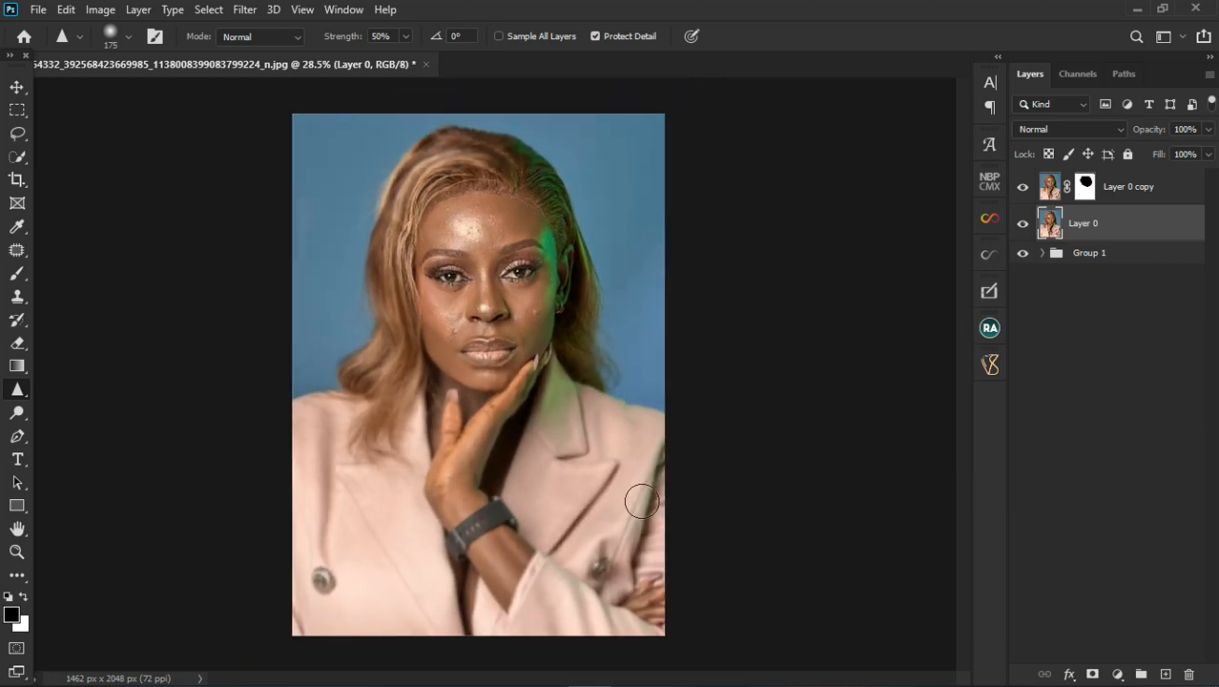
Step back through the recent retouching edits and delete the blurred, masked Layer 0 copy
click(1135, 187)
key(Delete)
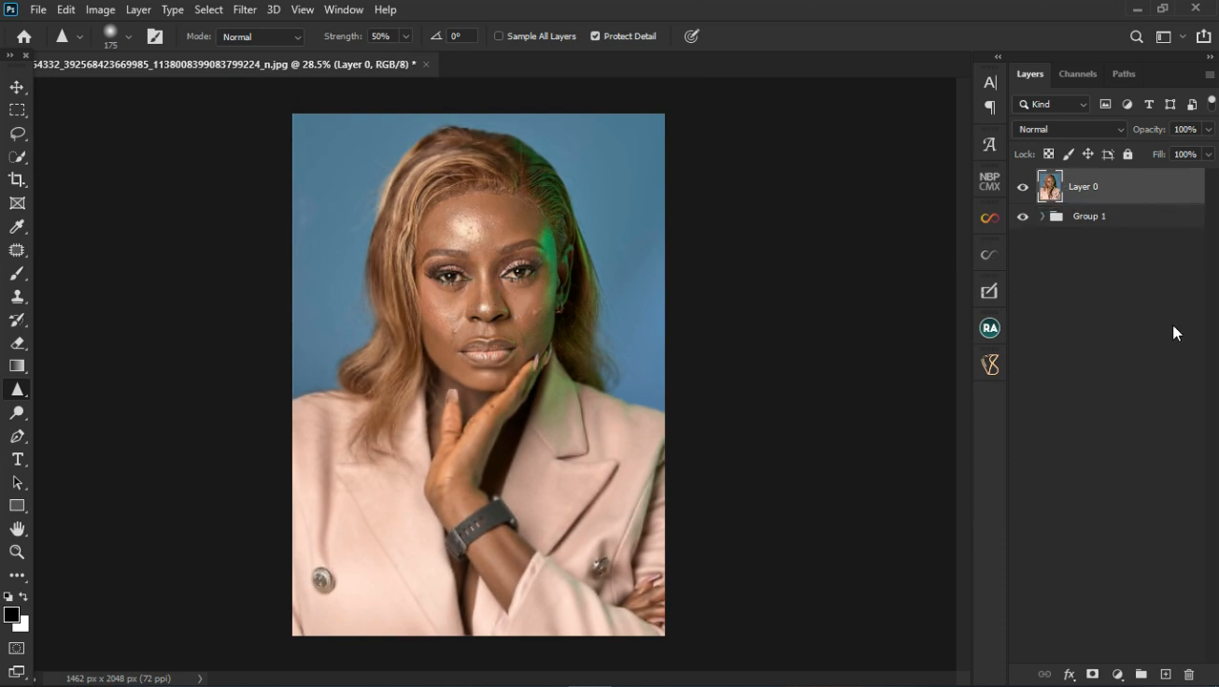
key(ctrl+z)
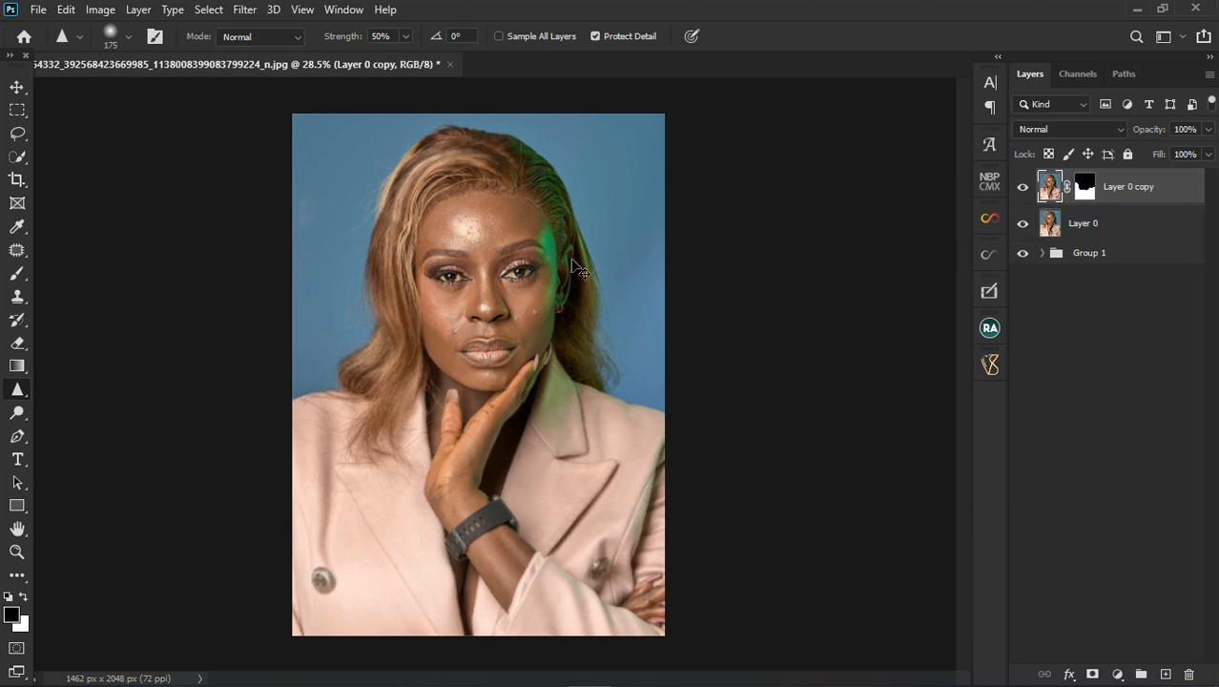
key(Delete)
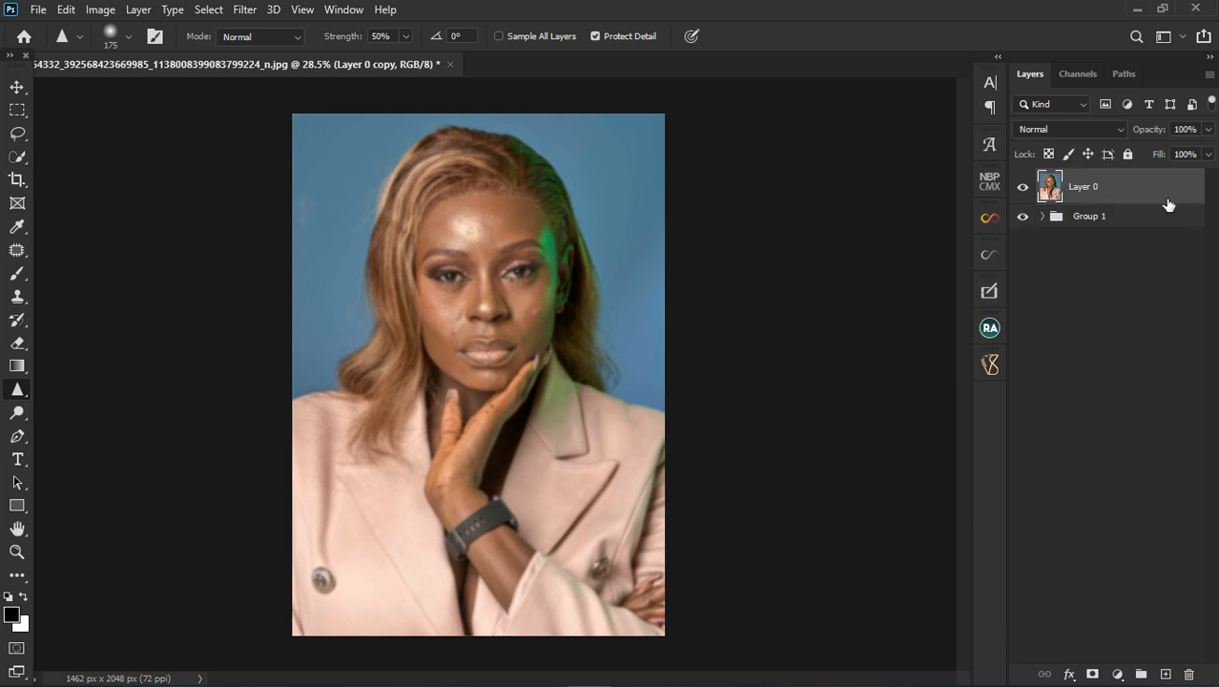
right_click(6, 386)
click(58, 386)
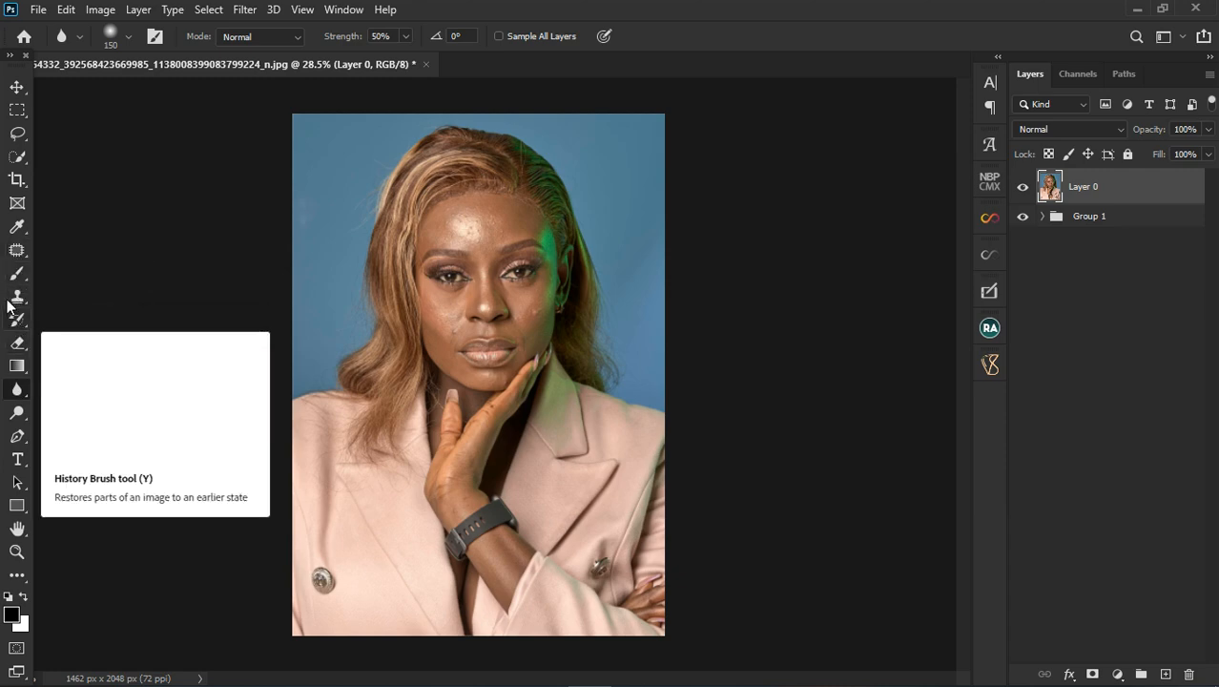
scroll(507, 217, up, 7)
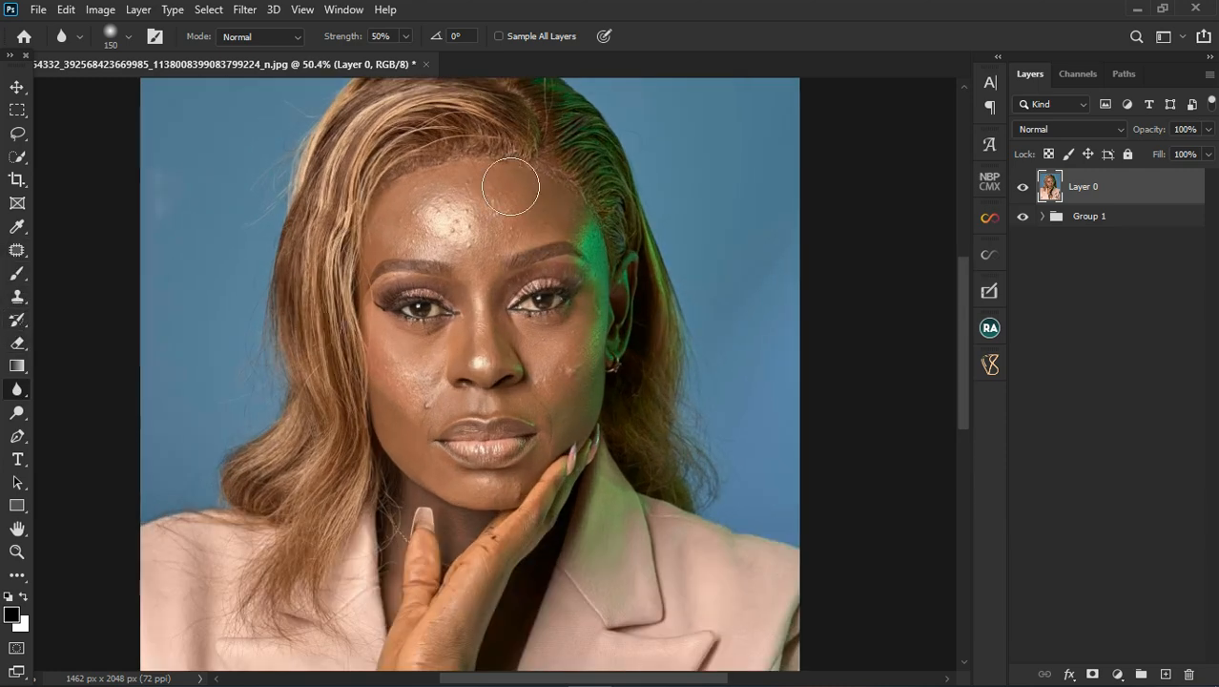
scroll(505, 177, down, 1)
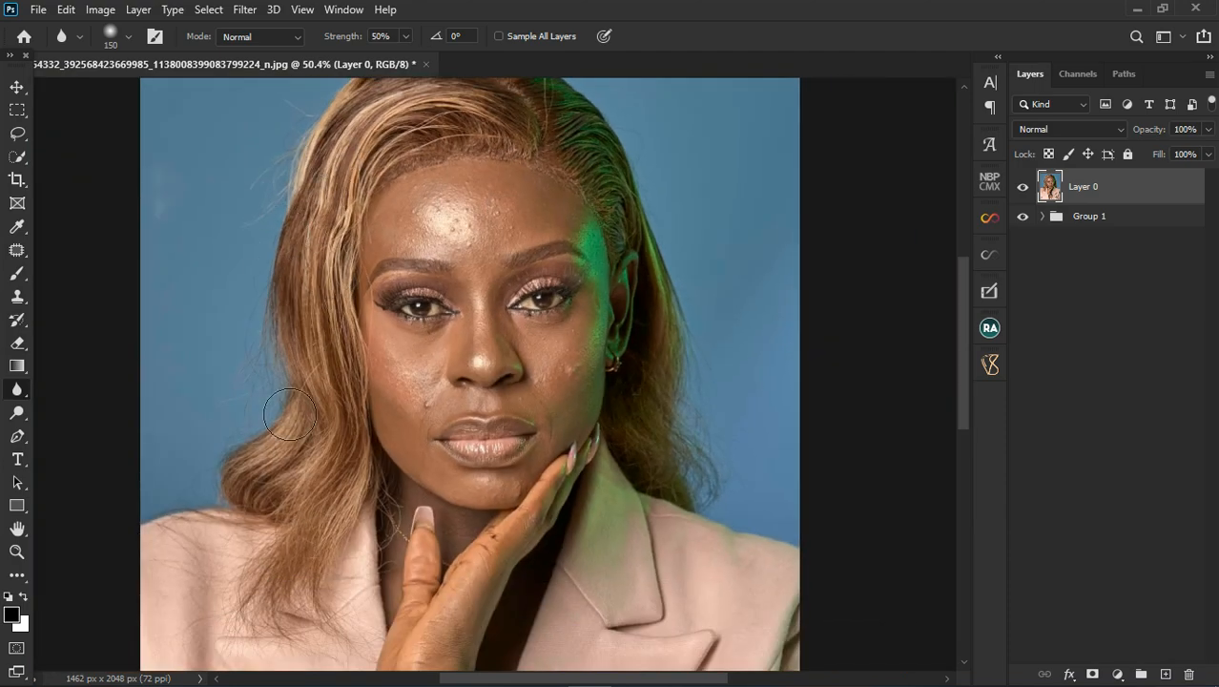
scroll(272, 448, down, 2)
scroll(272, 448, down, 1)
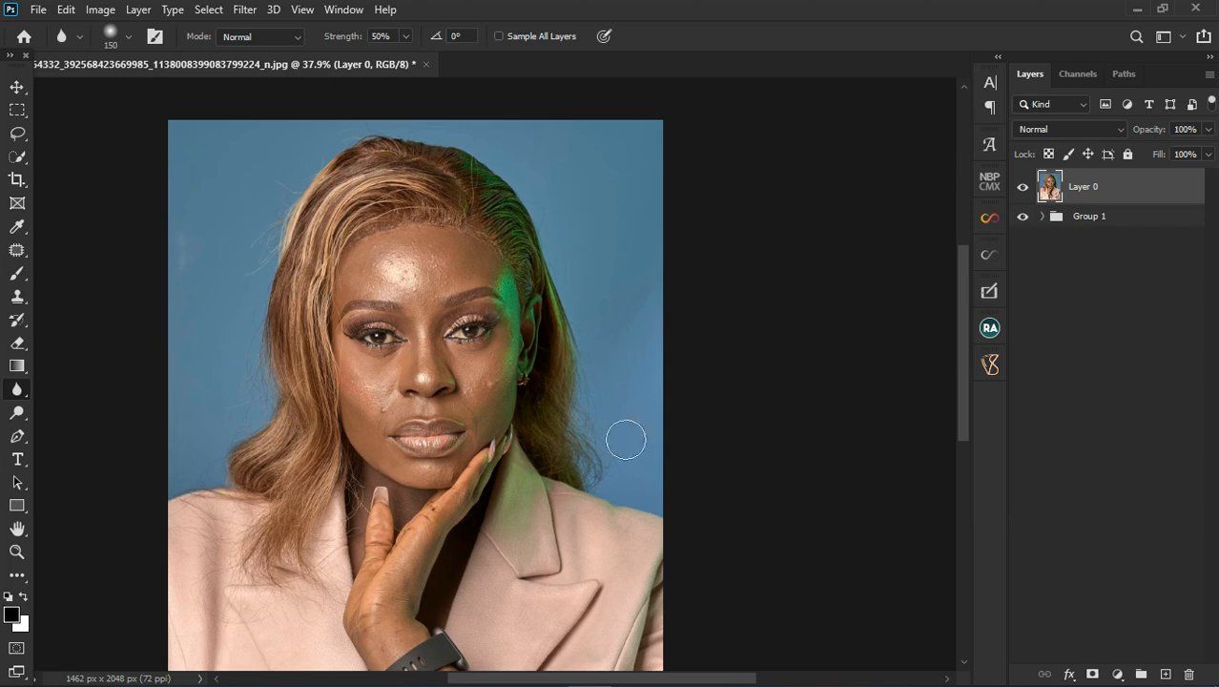
Lasso the blue background beside the left edge of the hair, from the crown to the lower curls, with a 3 px feather
click(13, 134)
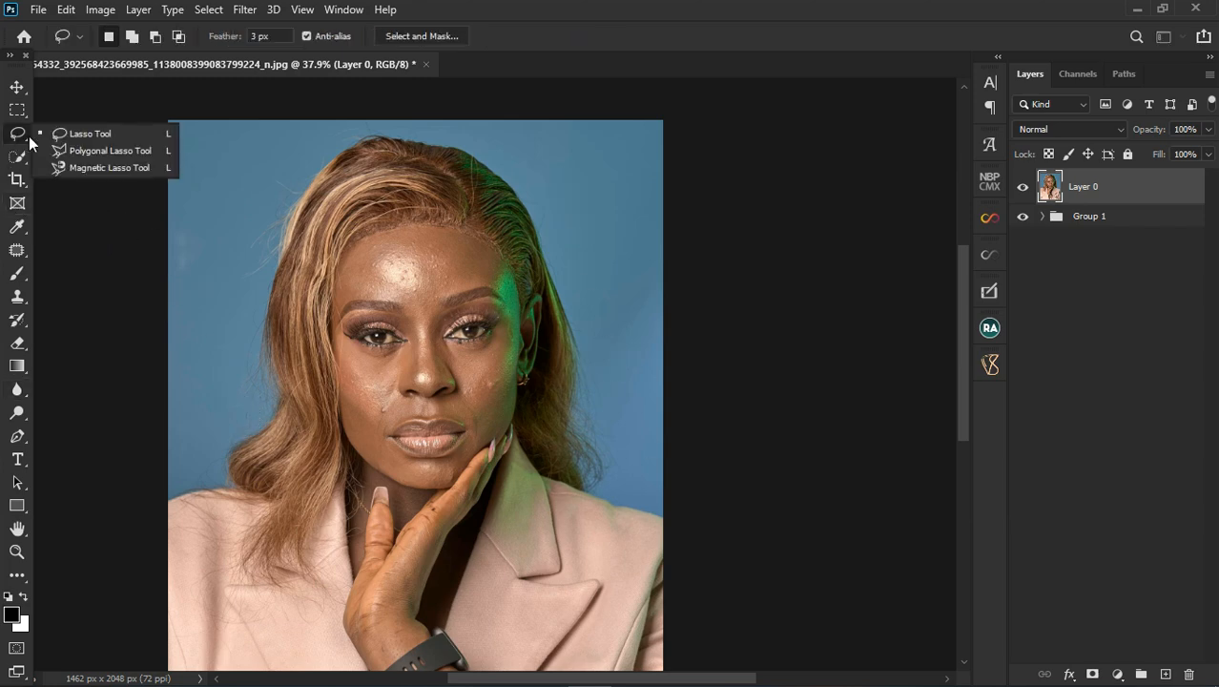
click(82, 136)
scroll(291, 152, up, 4)
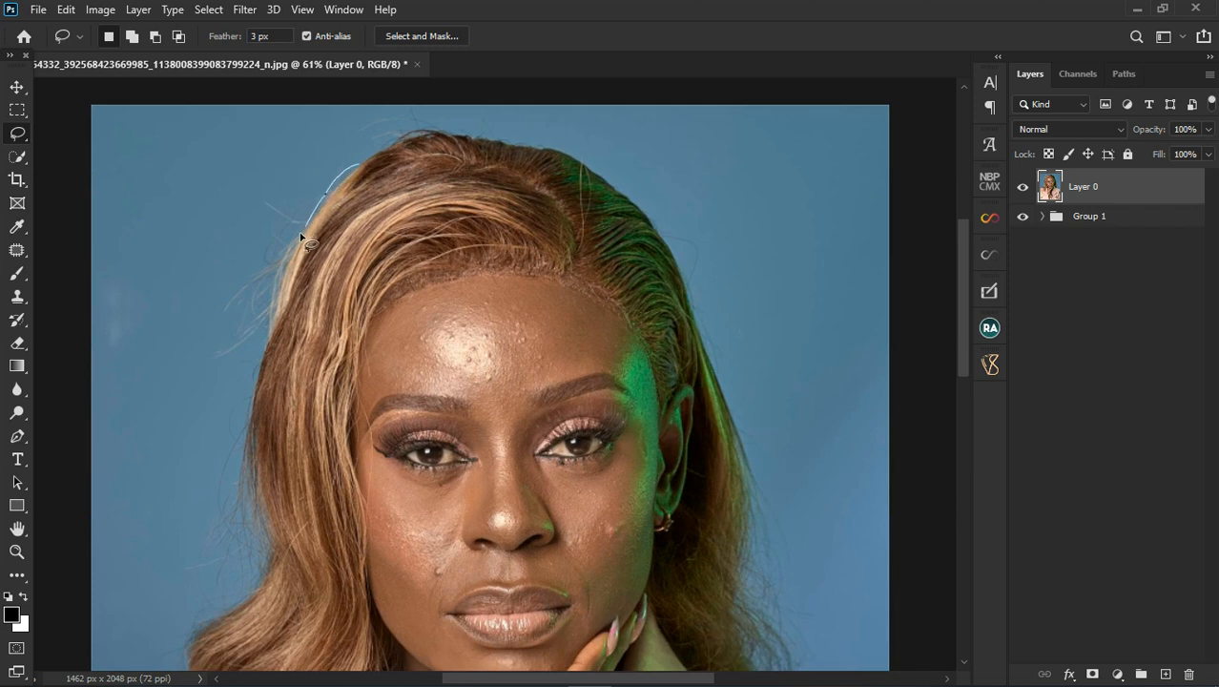
drag(264, 350, 245, 448)
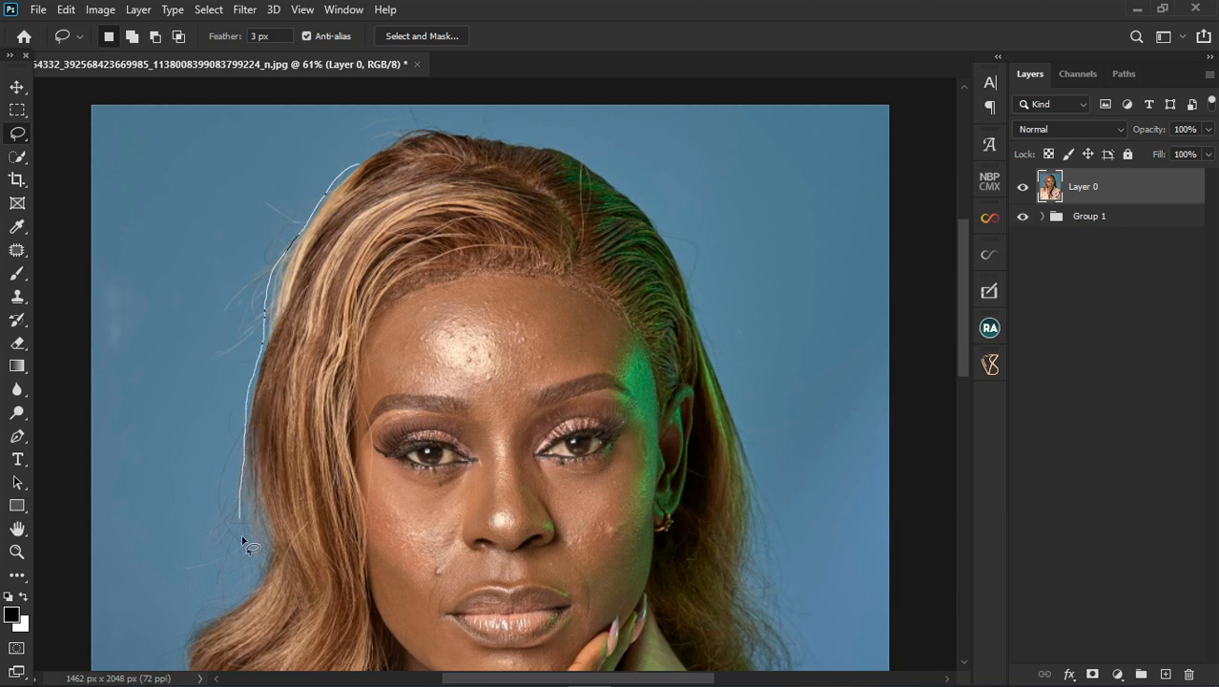
mouse_move(179, 627)
mouse_down()
mouse_move(123, 564)
mouse_move(121, 351)
mouse_move(181, 188)
mouse_move(240, 117)
mouse_move(331, 103)
mouse_move(504, 112)
mouse_move(561, 121)
mouse_move(564, 137)
mouse_move(527, 147)
mouse_move(411, 132)
mouse_move(340, 158)
mouse_up()
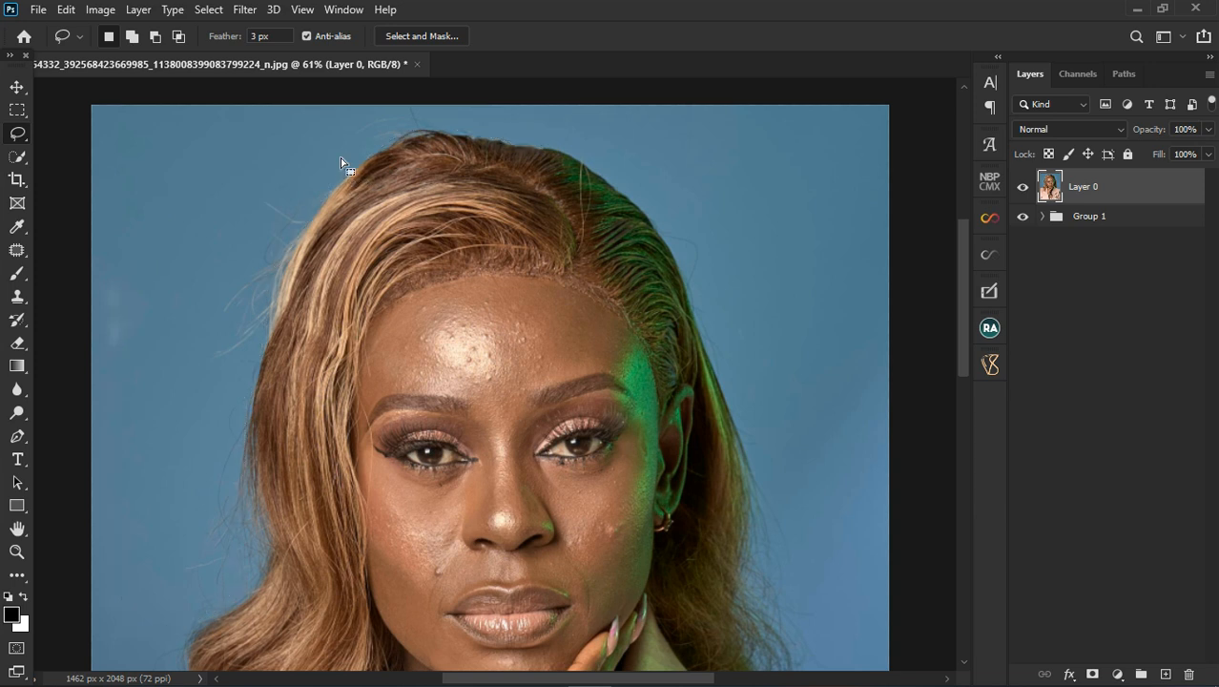
Clone clean blue background over the stray hairs inside the selection, using a size 80 Clone Stamp brush
click(17, 295)
click(250, 158)
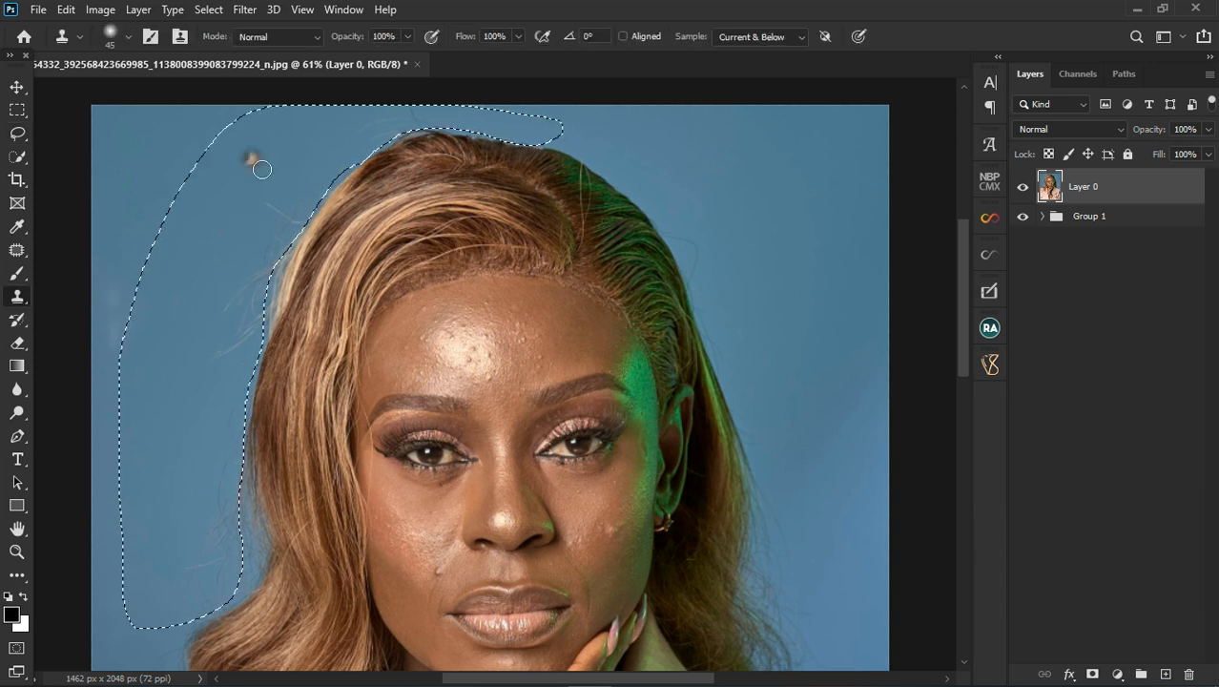
key(bracketright)
key(bracketright)
key(bracketright)
key(bracketright)
click(283, 145)
mouse_move(349, 291)
mouse_down()
mouse_move(331, 298)
mouse_move(288, 271)
mouse_move(249, 373)
mouse_up()
mouse_move(268, 320)
mouse_down()
mouse_move(252, 405)
mouse_move(241, 386)
mouse_move(240, 577)
mouse_up()
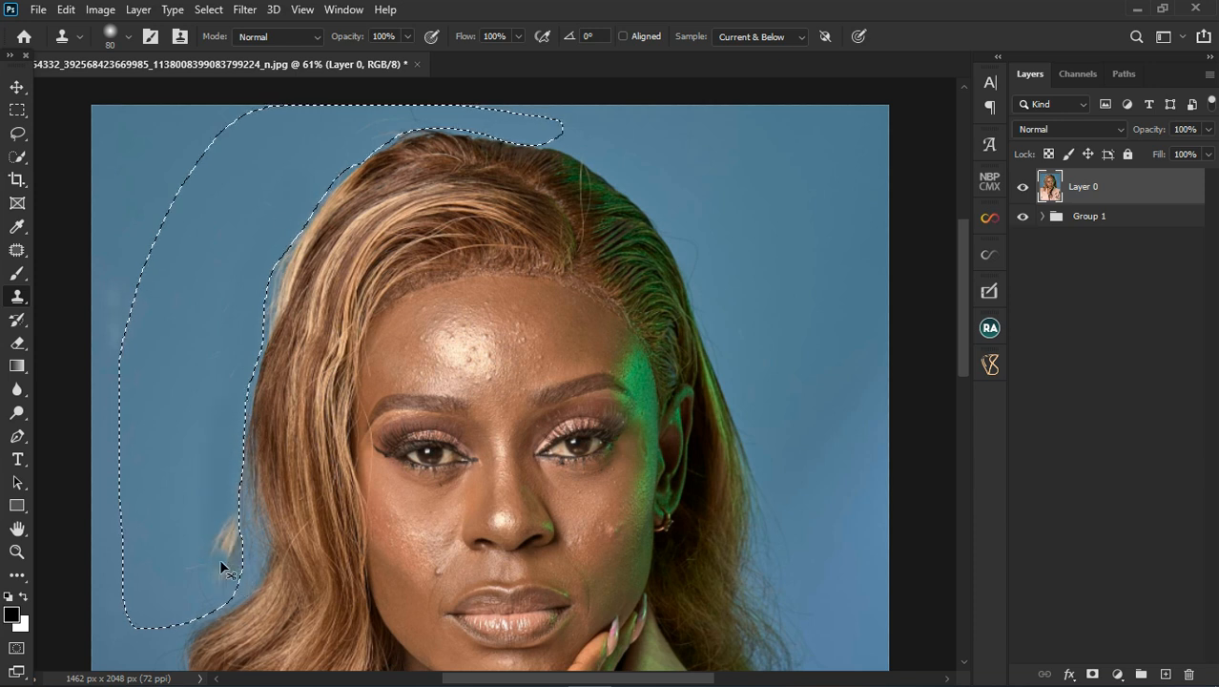
Undo the misplaced hair stamp, sample clean background inside the selection and clone over the stray hairs beside the lower curls
click(339, 298)
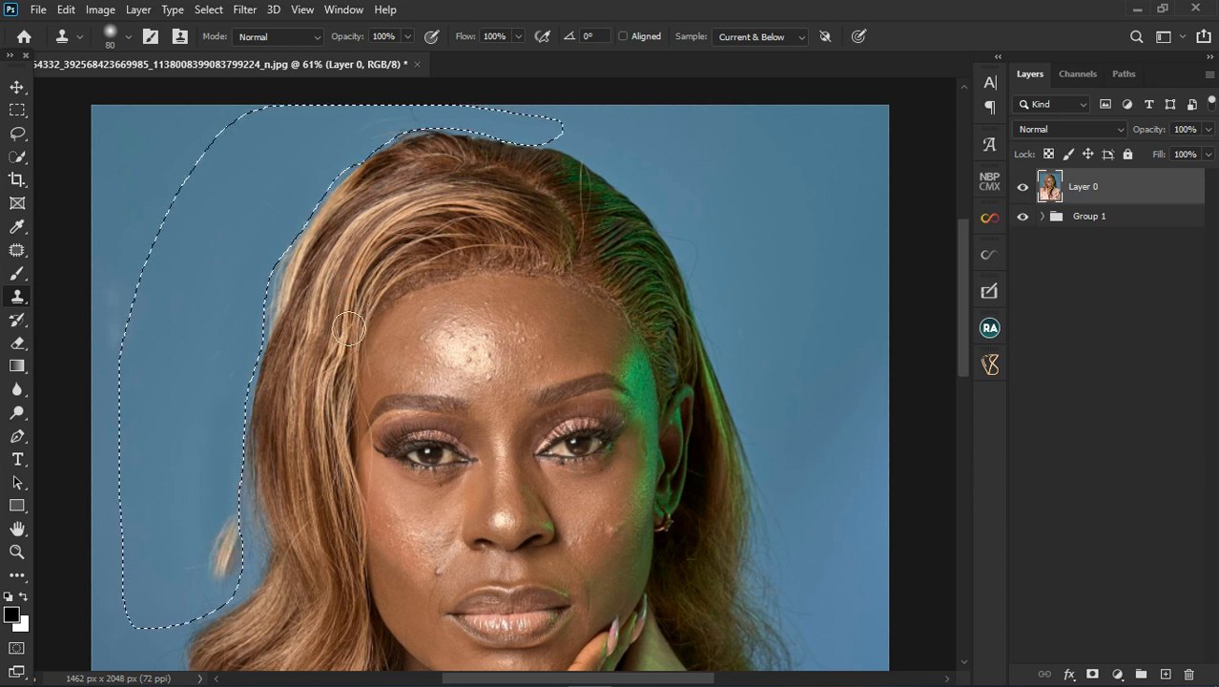
key(ctrl+z)
alt+click(193, 361)
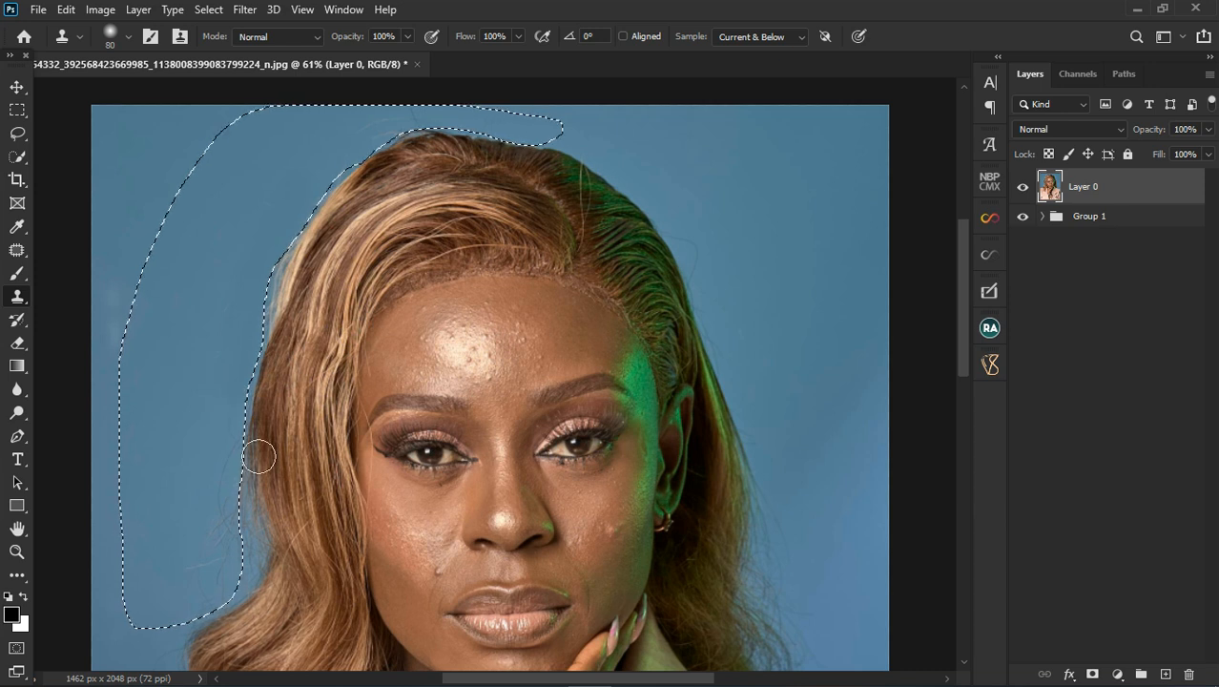
mouse_move(247, 515)
mouse_down()
mouse_move(239, 560)
mouse_move(201, 610)
mouse_move(197, 591)
mouse_up()
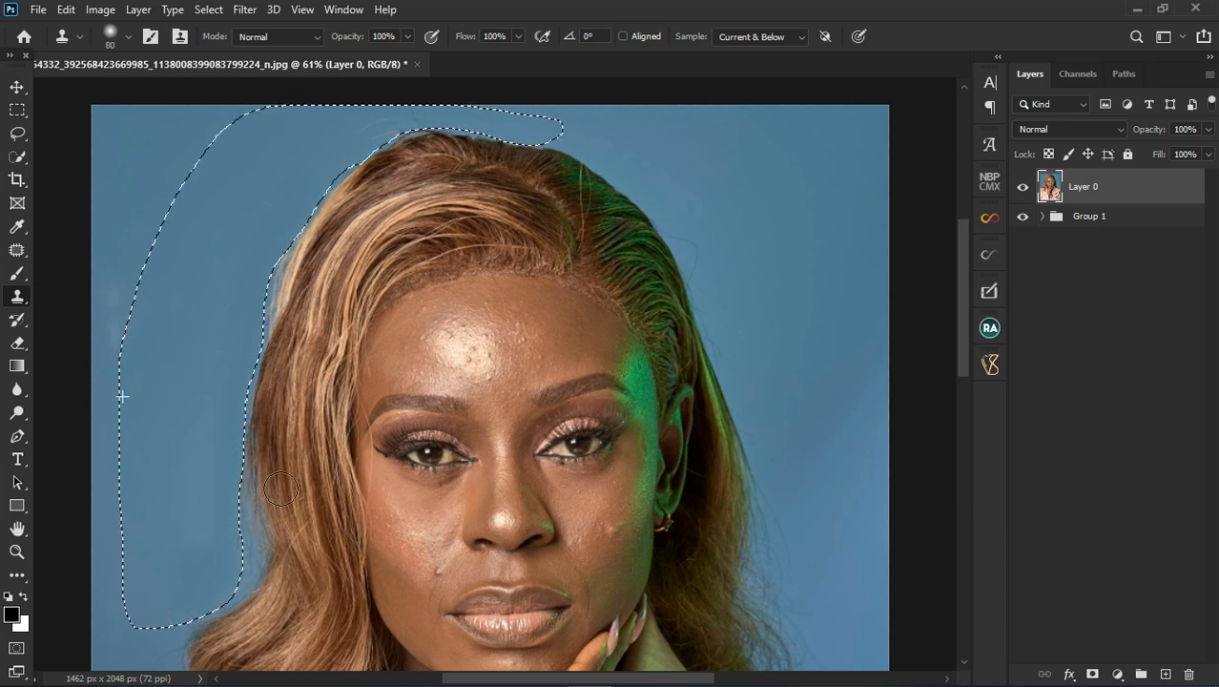
click(340, 222)
key(ctrl+z)
Clone blue background over the flyaway hairs above the crown and clear the selection
scroll(341, 301, down, 2)
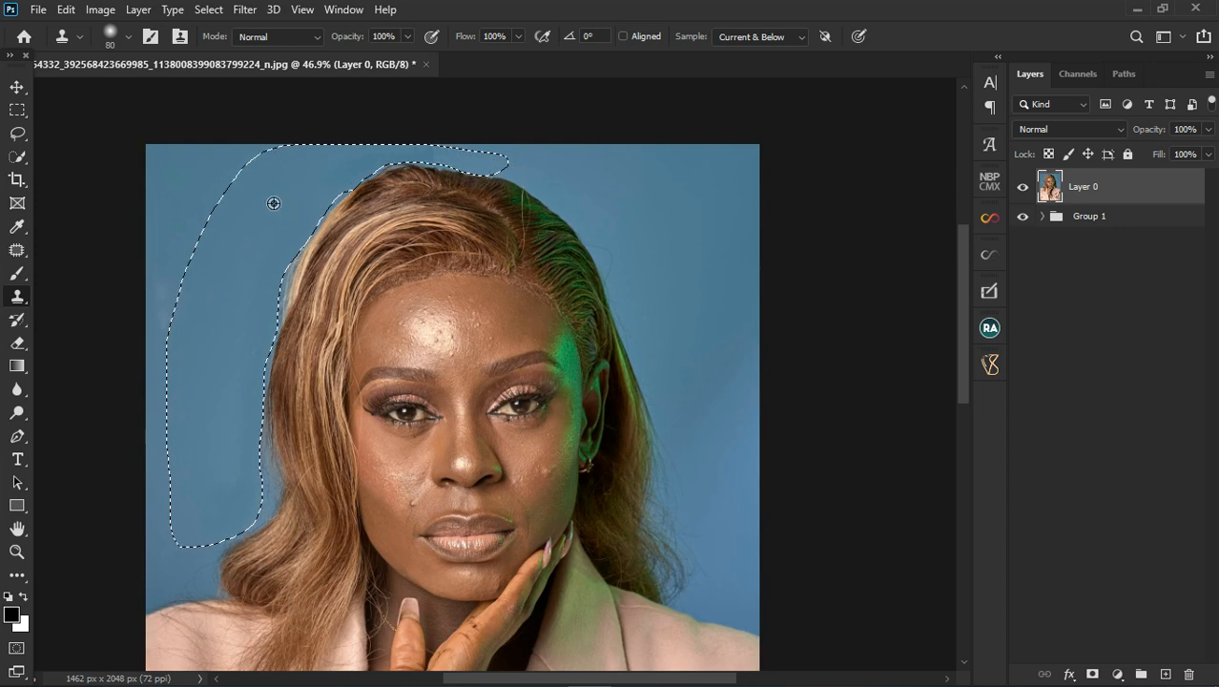
click(442, 158)
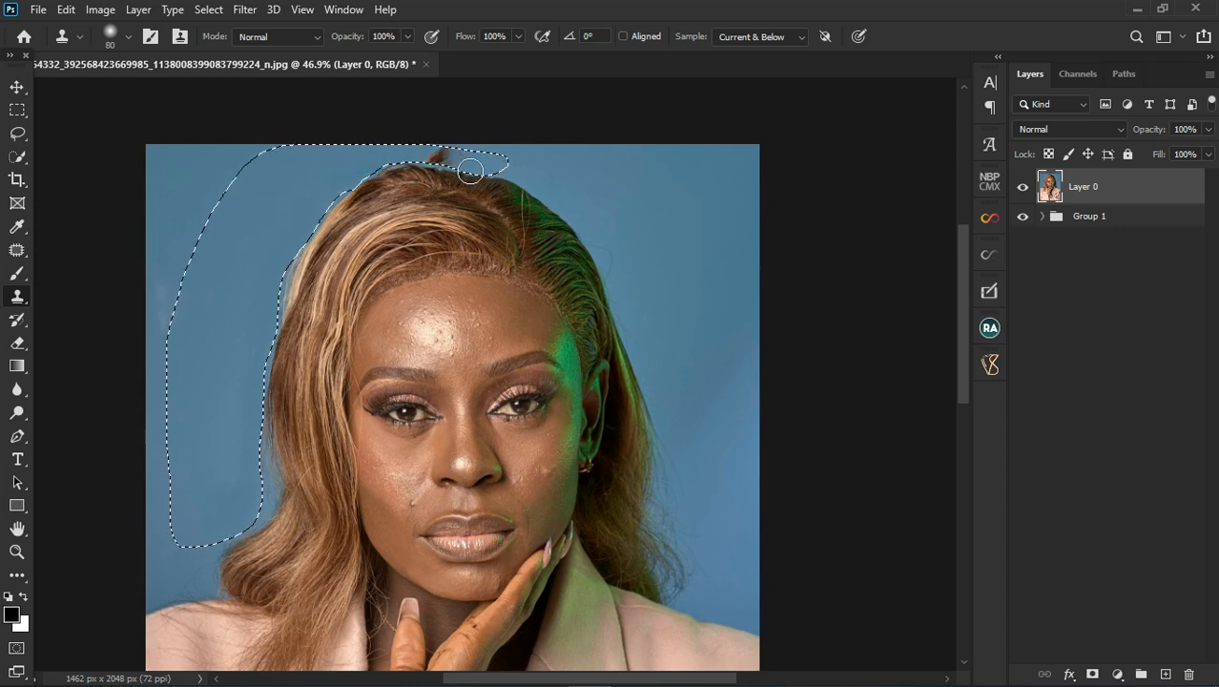
drag(440, 165, 474, 169)
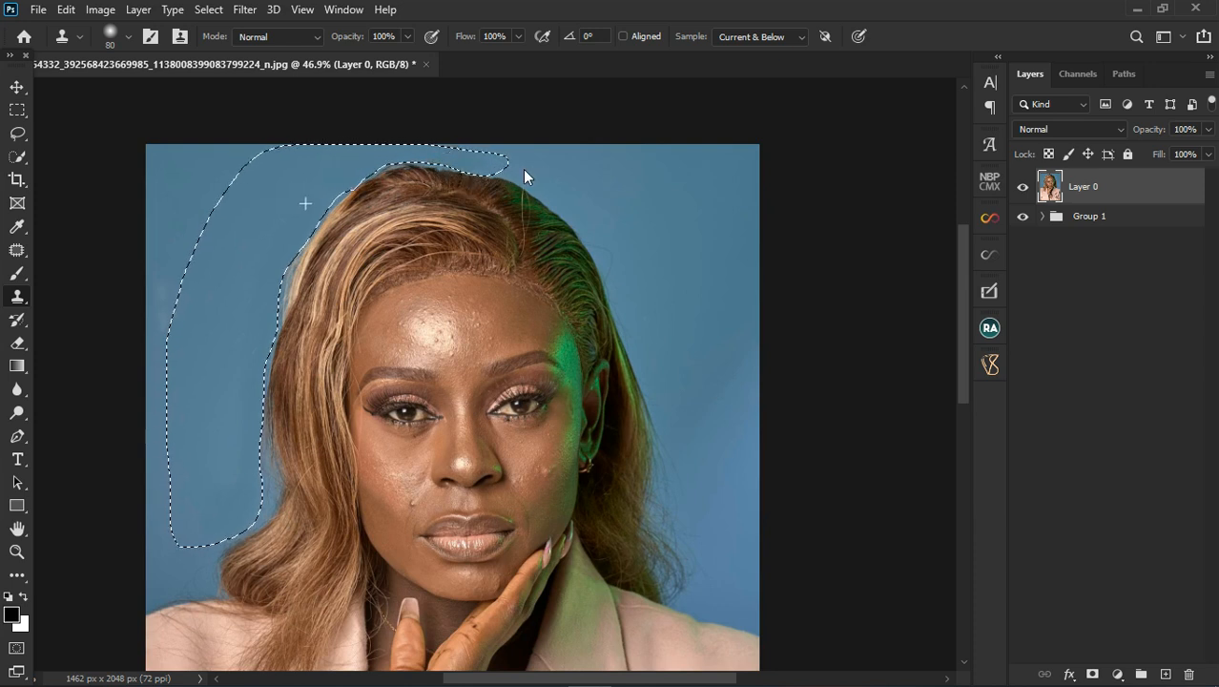
scroll(372, 279, down, 2)
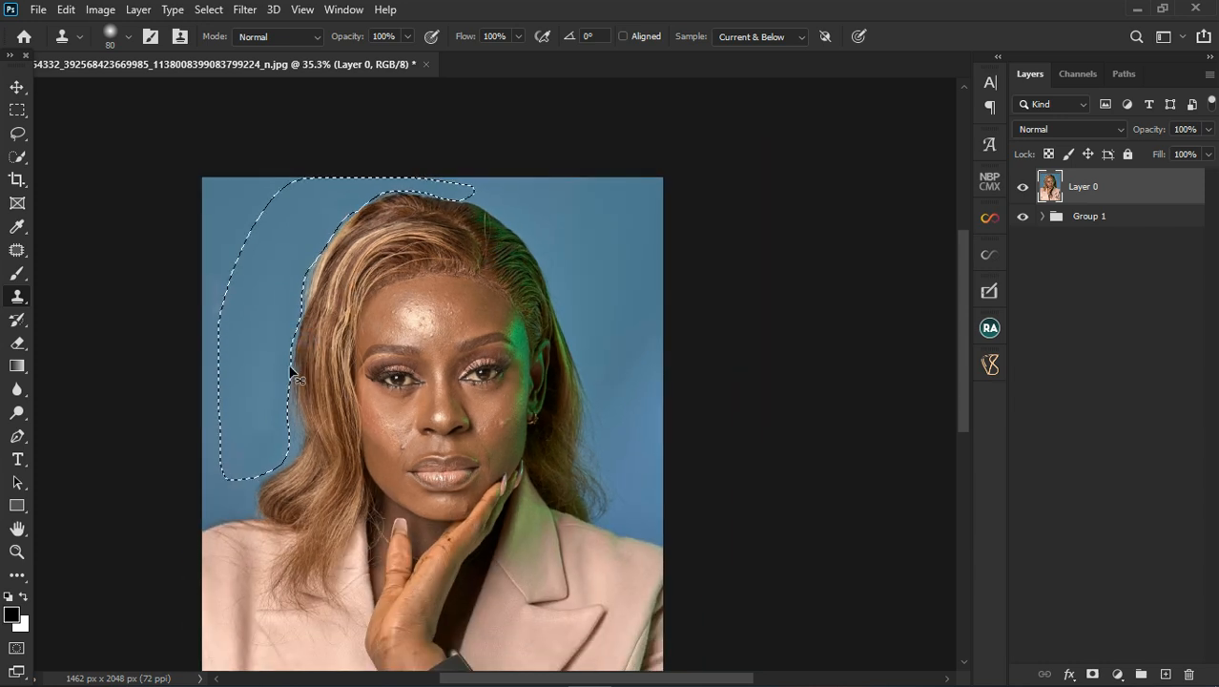
key(ctrl+d)
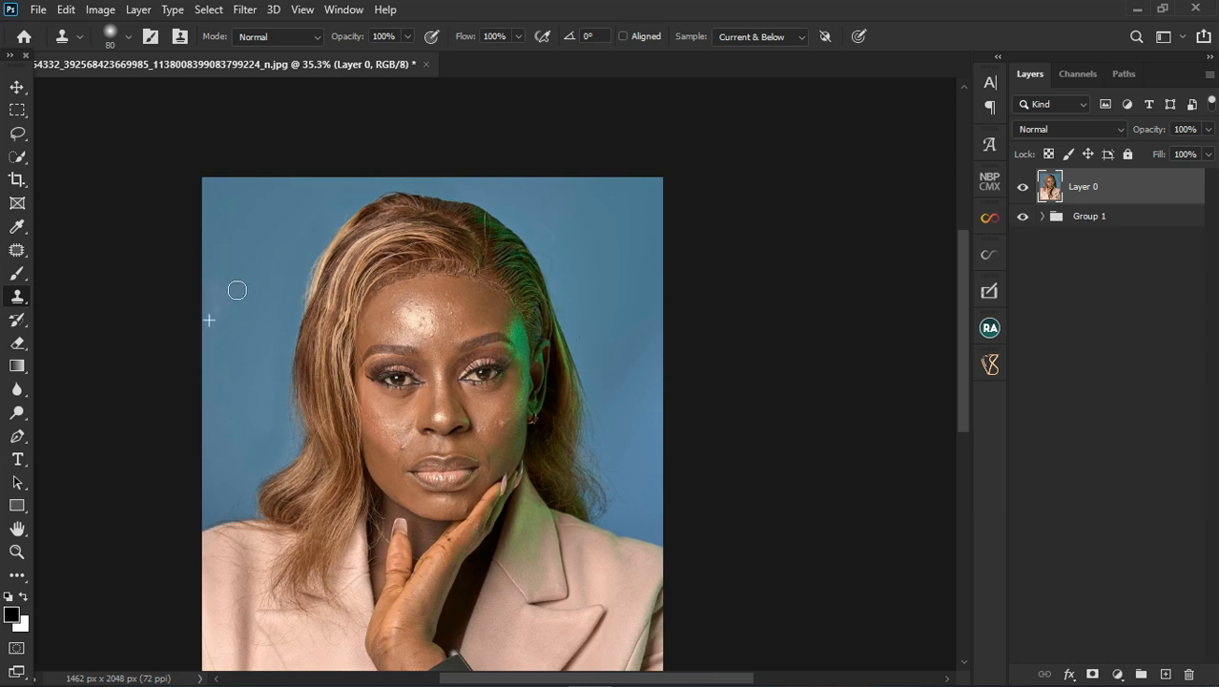
Lasso the background along the right edge of the hair, from near the crown to the lower curls, with a 3 px feather
scroll(628, 357, up, 2)
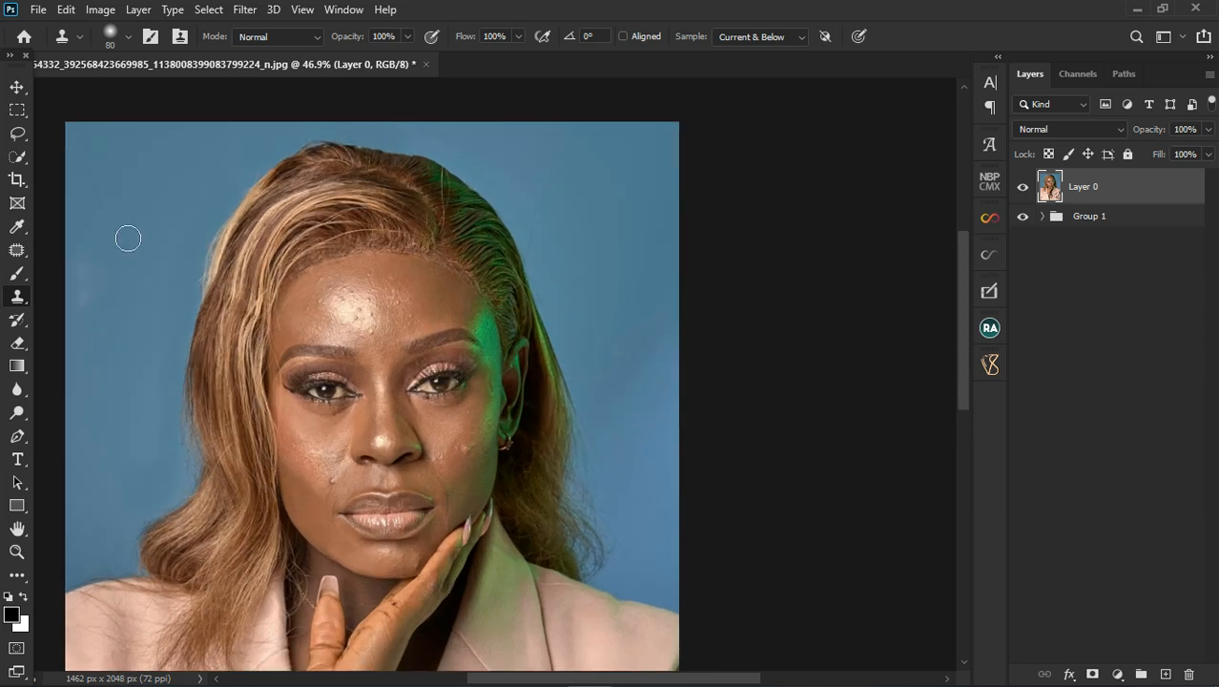
click(18, 136)
scroll(667, 456, up, 2)
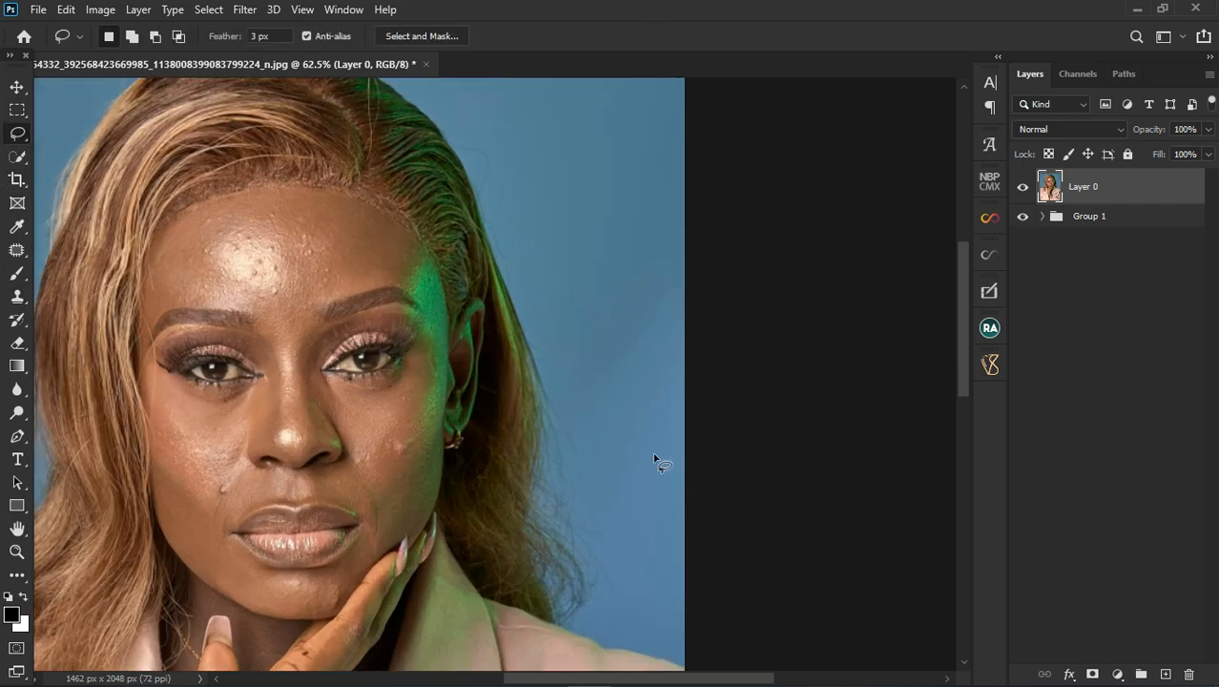
scroll(658, 456, down, 2)
scroll(480, 186, up, 1)
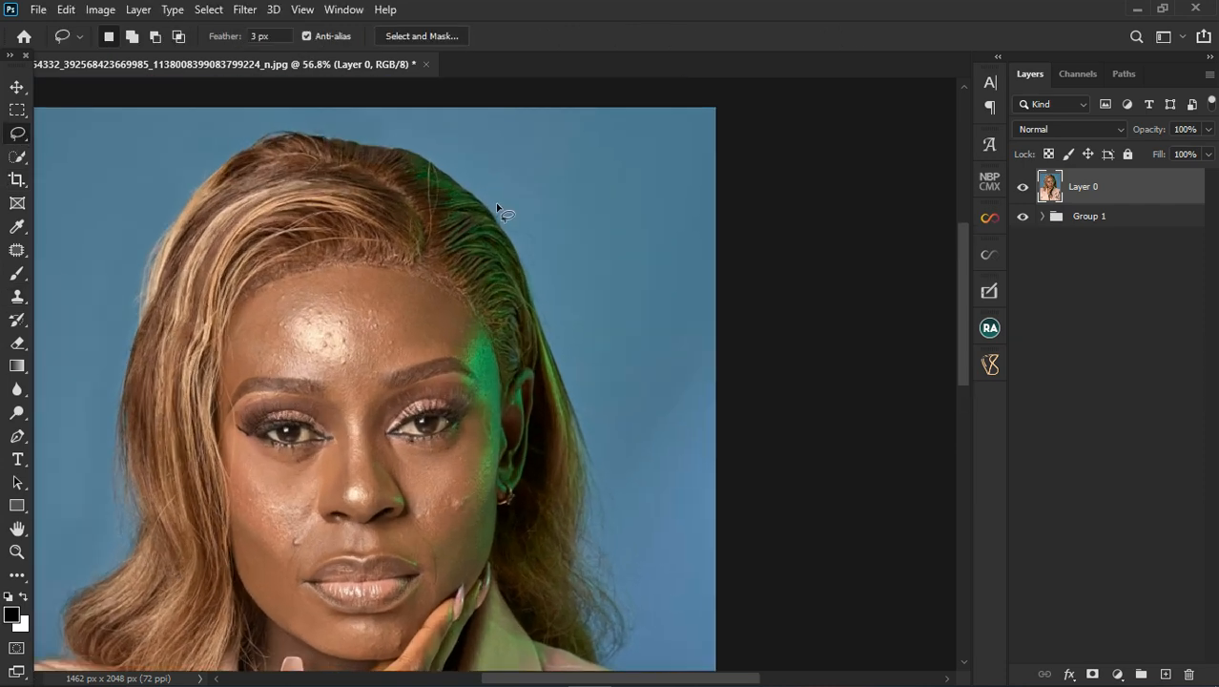
drag(495, 206, 520, 263)
mouse_move(564, 376)
mouse_down()
mouse_move(589, 421)
mouse_move(608, 569)
mouse_up()
mouse_move(636, 633)
mouse_down()
mouse_move(720, 488)
mouse_move(717, 296)
mouse_move(606, 162)
mouse_up()
drag(495, 220, 496, 219)
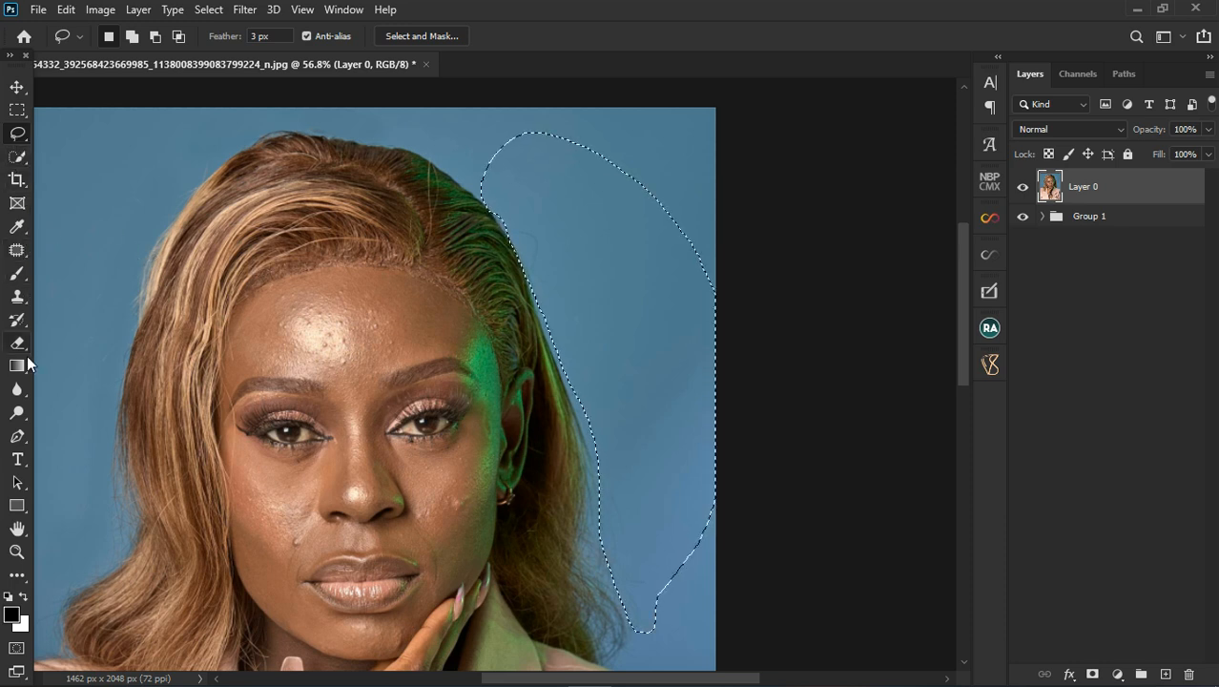
Clone clean blue background over the stray hairs along the hair's right edge with a size 80 Clone Stamp and clear the selection
click(17, 296)
alt+click(591, 213)
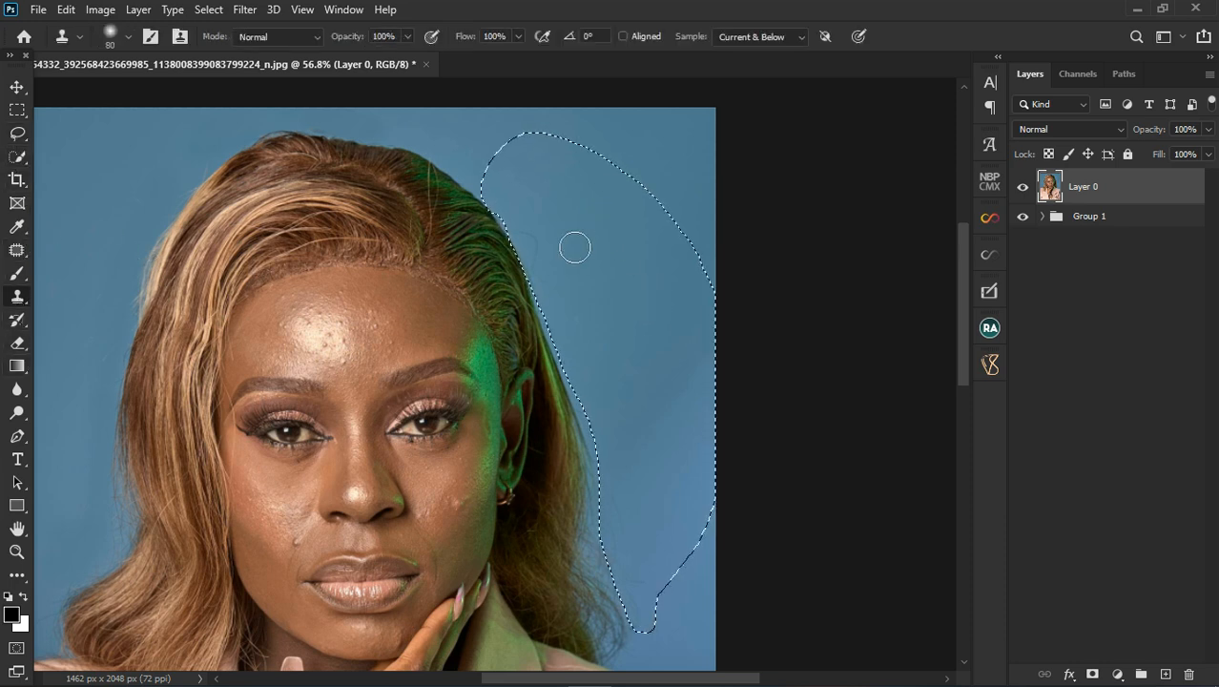
mouse_move(537, 256)
mouse_down()
mouse_move(605, 443)
mouse_move(649, 625)
mouse_move(665, 588)
mouse_up()
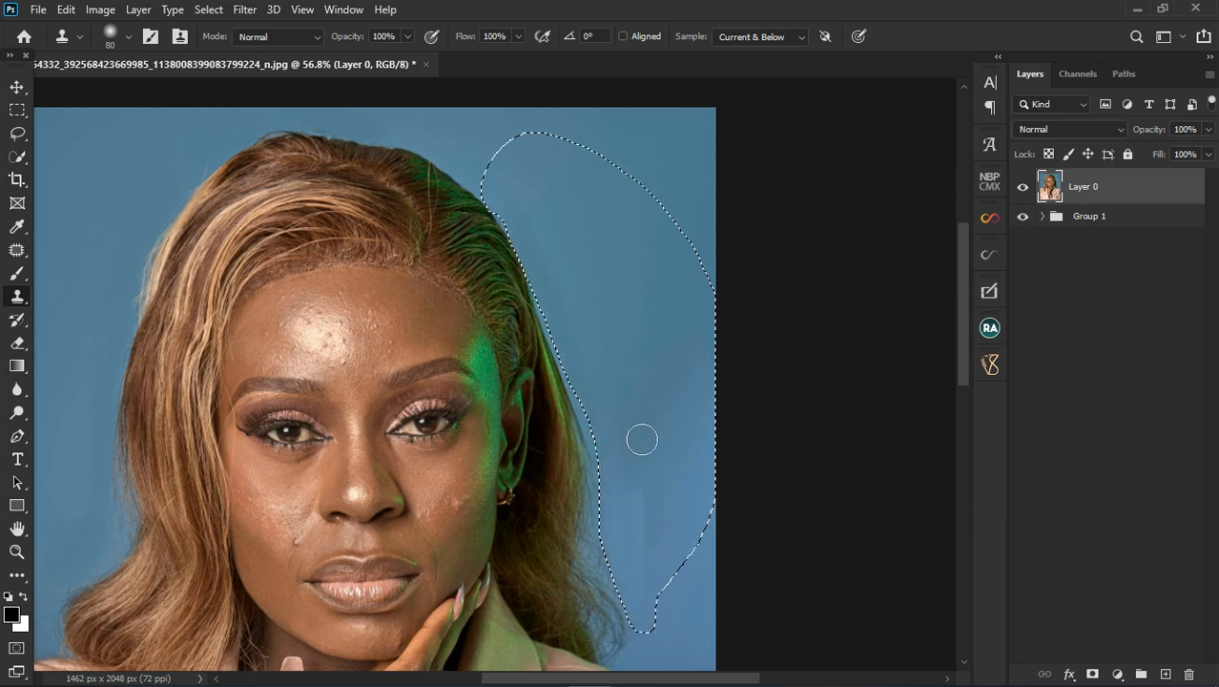
key(ctrl+d)
scroll(397, 267, down, 2)
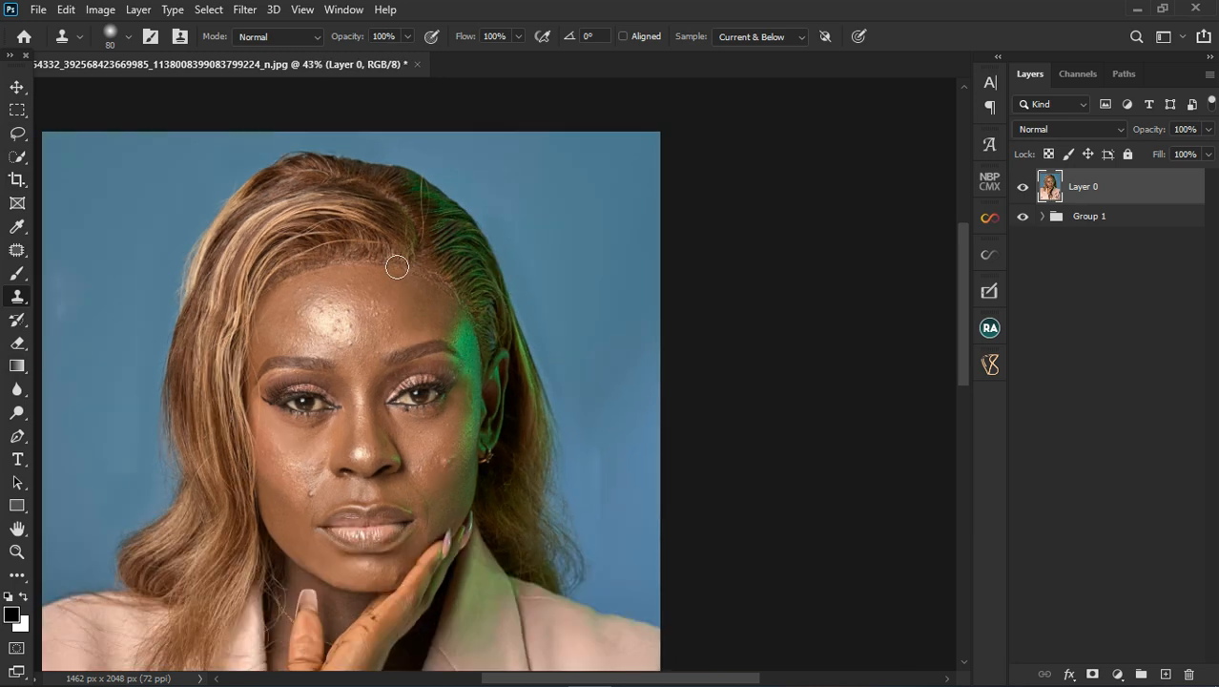
scroll(396, 267, down, 2)
click(496, 181)
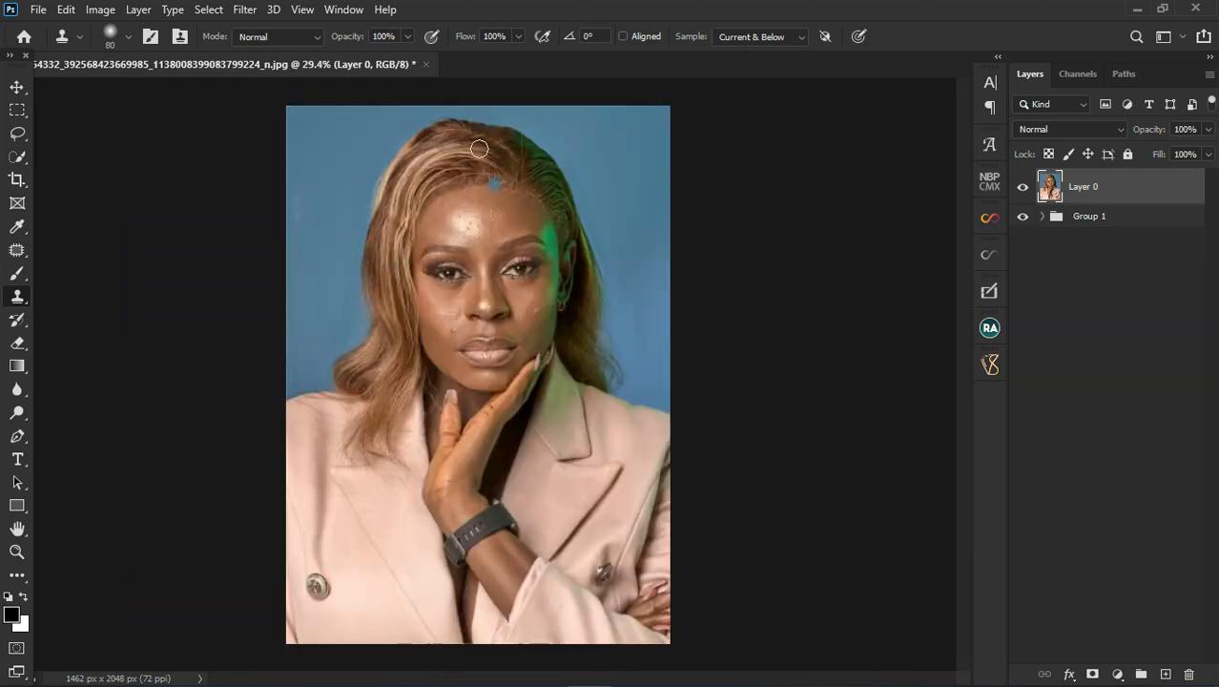
scroll(478, 148, up, 2)
scroll(422, 278, up, 1)
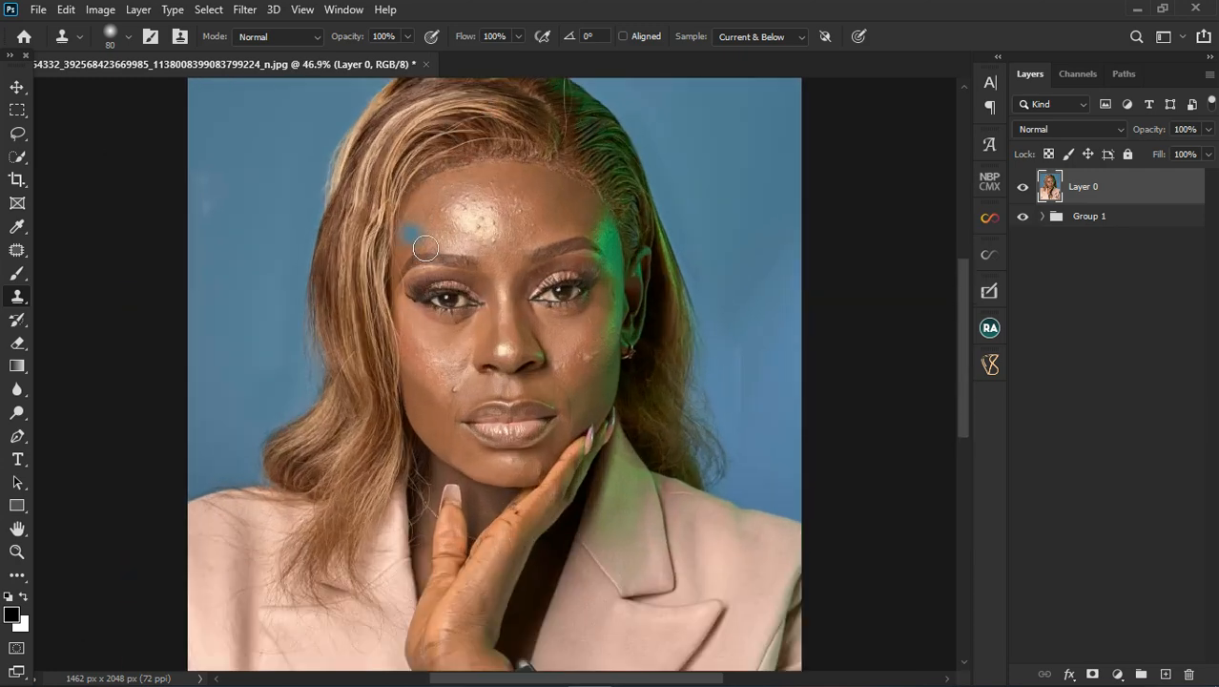
scroll(429, 286, down, 1)
key(ctrl+z)
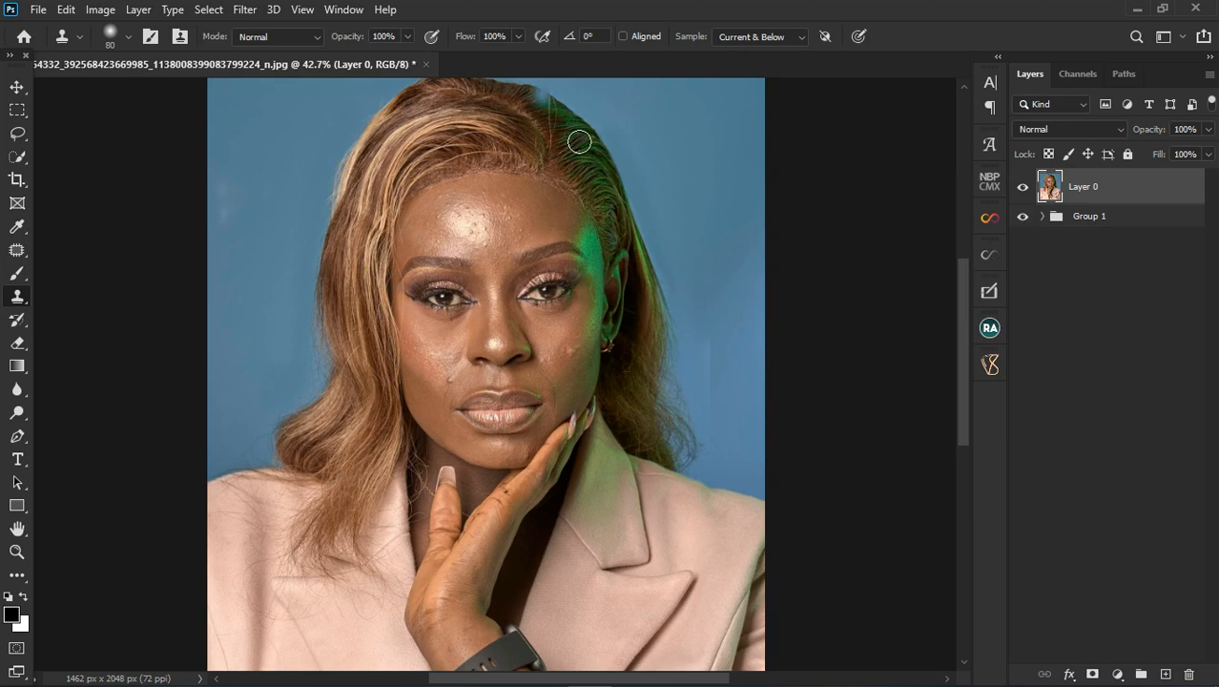
Lasso the dark hair around the stray strands between the parting and the crown's right edge, with a 3 px feather
scroll(604, 99, up, 2)
scroll(613, 104, up, 1)
click(17, 133)
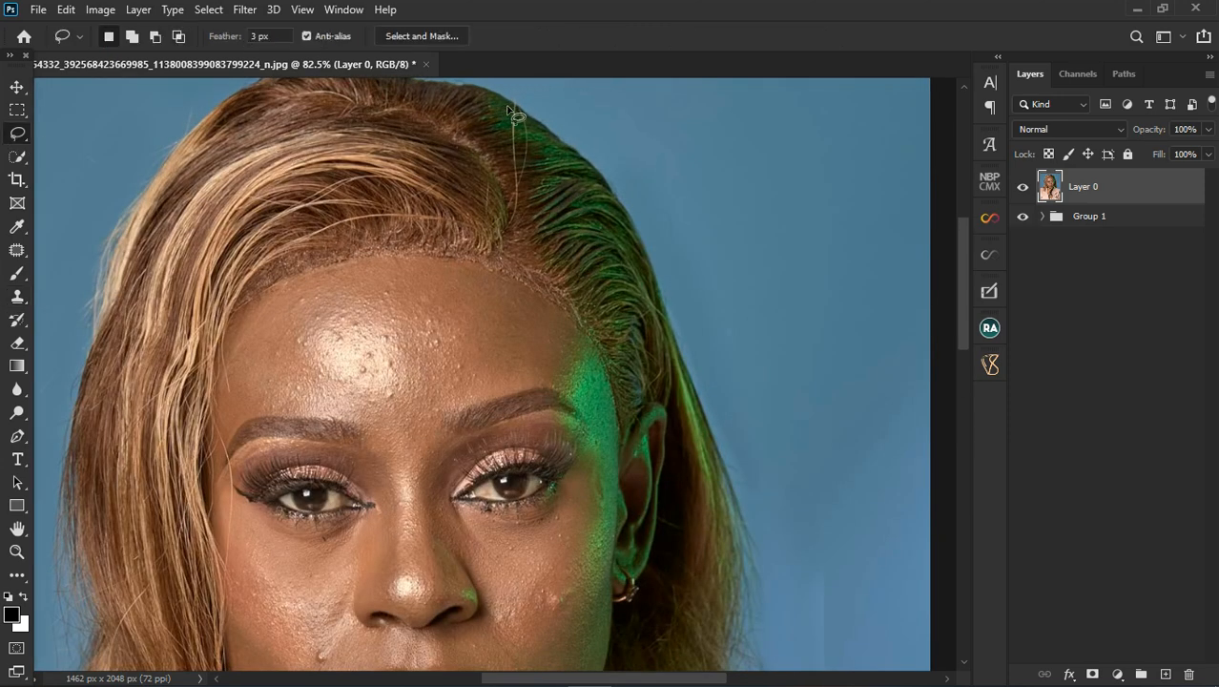
mouse_move(494, 97)
mouse_down()
mouse_move(507, 216)
mouse_move(536, 220)
mouse_move(555, 174)
mouse_move(530, 123)
mouse_move(483, 111)
mouse_up()
mouse_move(484, 155)
mouse_down()
mouse_move(519, 234)
mouse_move(602, 197)
mouse_move(562, 145)
mouse_up()
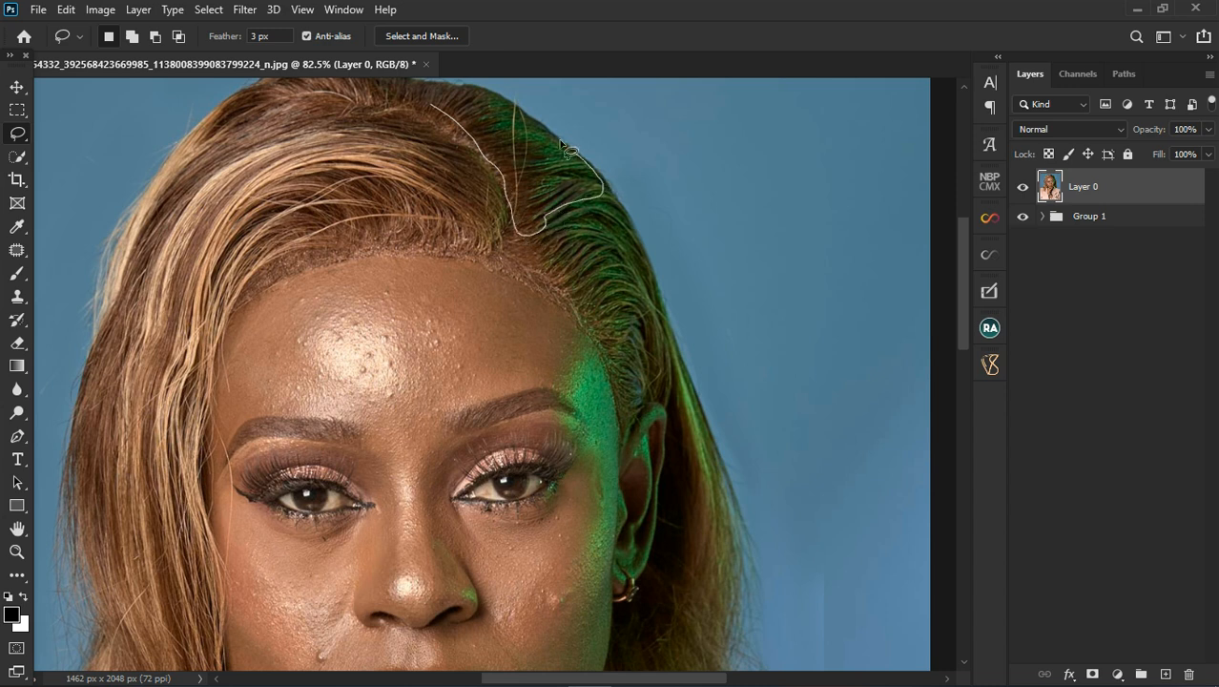
mouse_move(512, 93)
mouse_down()
mouse_move(458, 85)
mouse_move(431, 107)
mouse_up()
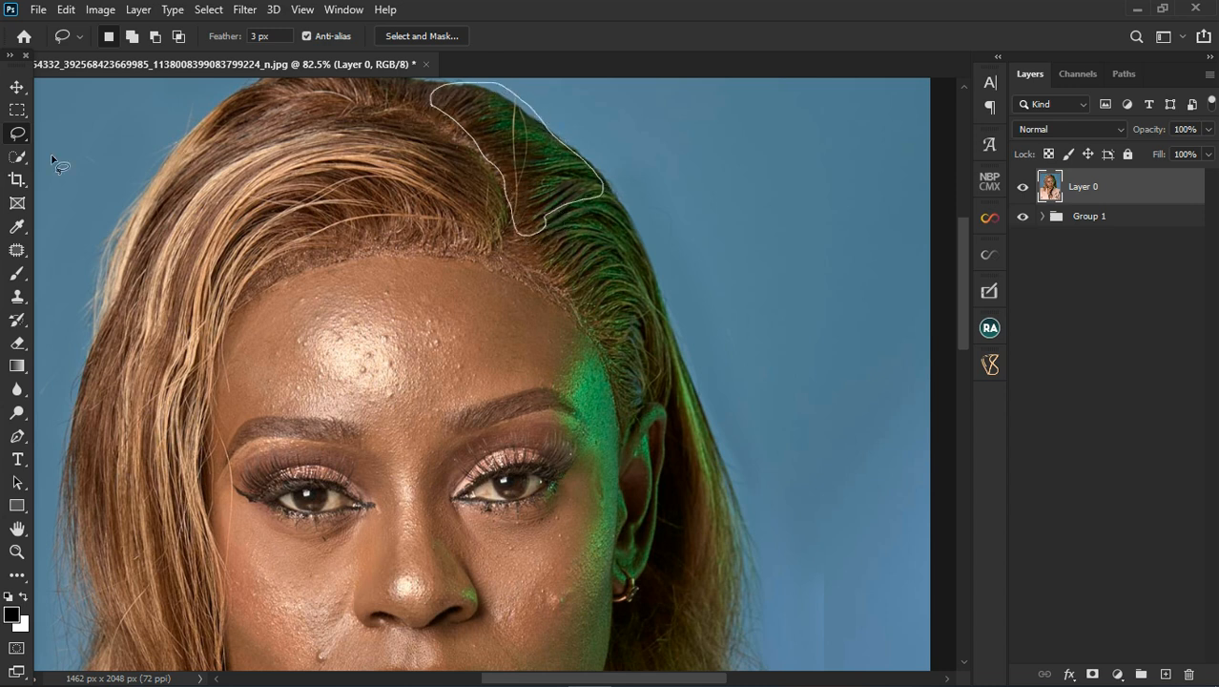
Clone neighbouring dark hair over the stray strands inside the selection, using a size 40 Clone Stamp brush
click(18, 272)
click(17, 296)
scroll(507, 124, up, 2)
key(bracketleft)
key(bracketleft)
key(bracketleft)
key(bracketleft)
key(bracketleft)
mouse_move(513, 154)
mouse_down()
mouse_move(543, 157)
mouse_move(513, 174)
mouse_move(548, 168)
mouse_move(558, 210)
mouse_move(499, 128)
mouse_move(543, 135)
mouse_move(537, 187)
mouse_move(560, 219)
mouse_move(543, 213)
mouse_move(566, 213)
mouse_move(573, 186)
mouse_move(540, 188)
mouse_move(541, 205)
mouse_move(550, 147)
mouse_move(537, 216)
mouse_move(562, 255)
mouse_up()
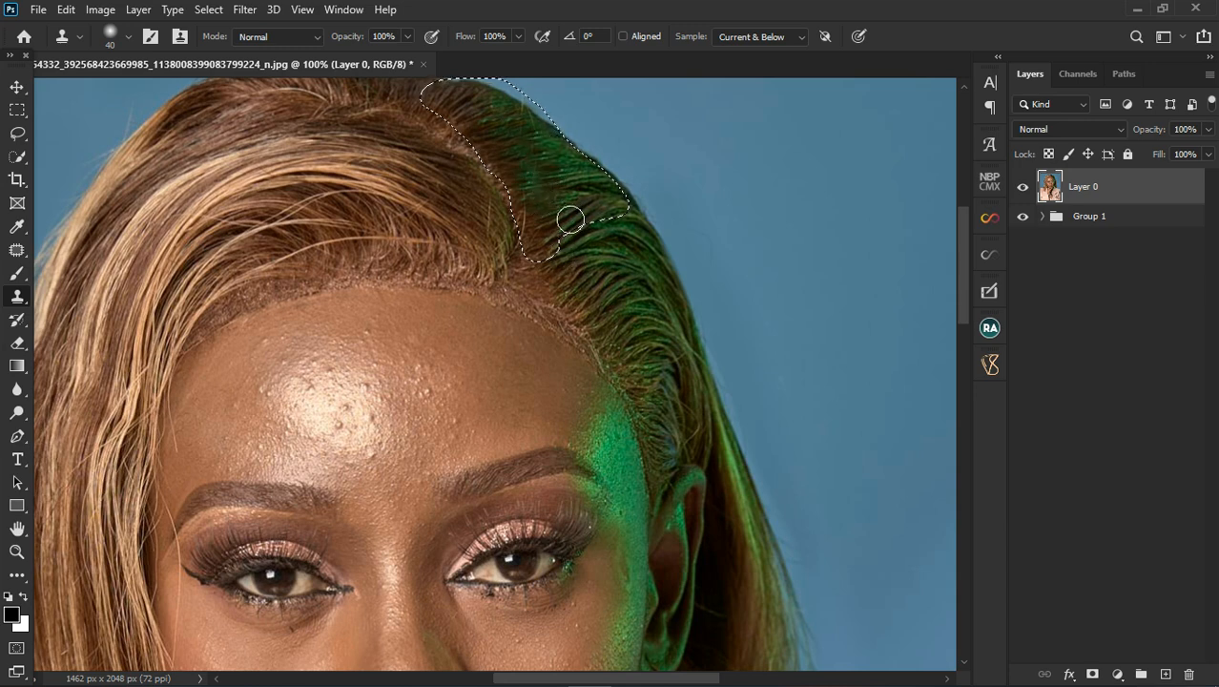
scroll(570, 219, down, 2)
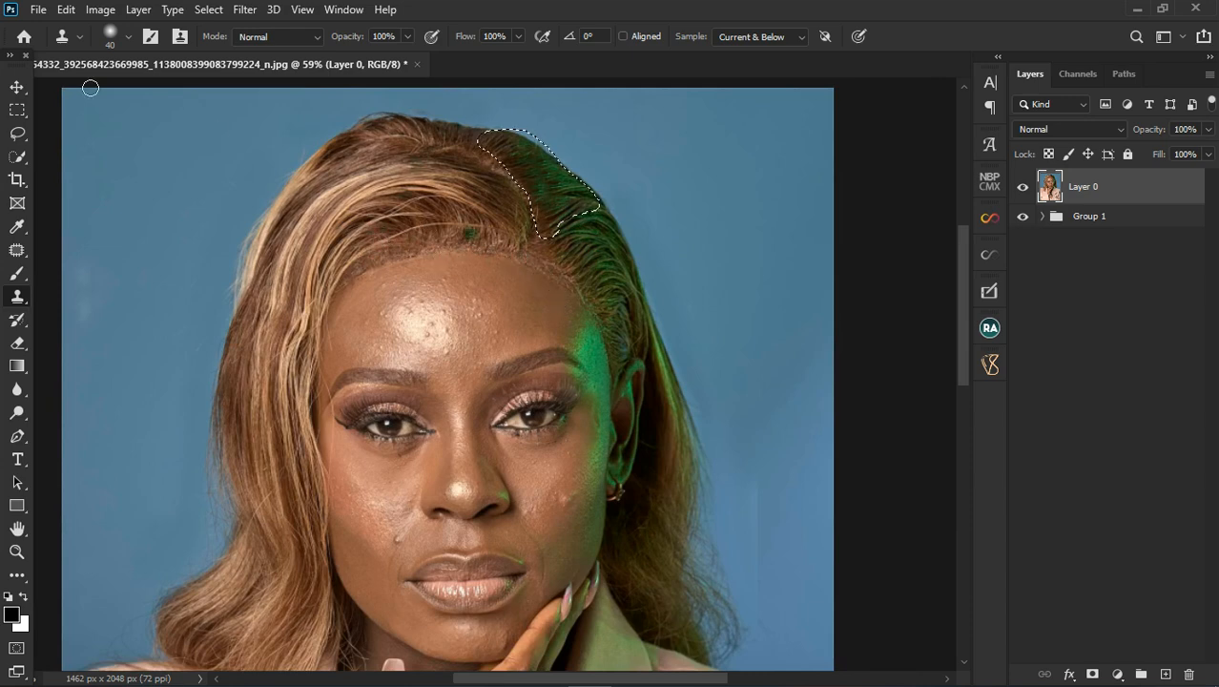
Lasso a thin strip along the forehead hairline with a 3 px feather and copy it to a new layer
click(17, 133)
scroll(449, 259, up, 3)
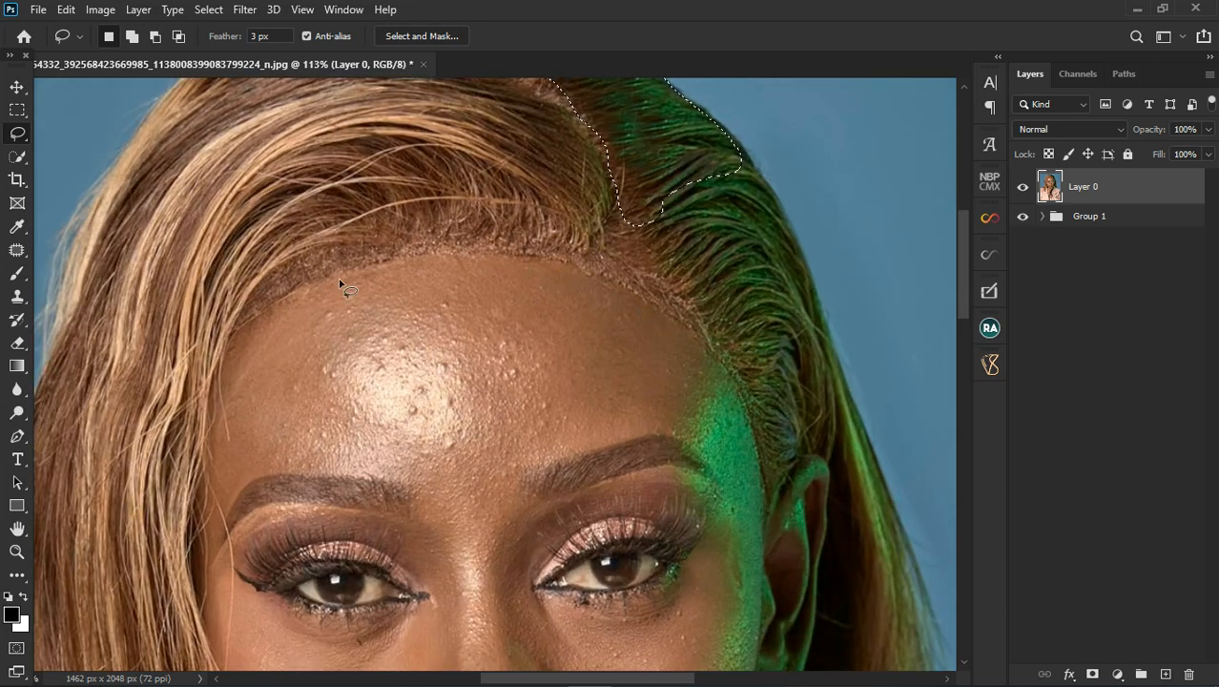
drag(253, 316, 342, 256)
drag(444, 239, 553, 248)
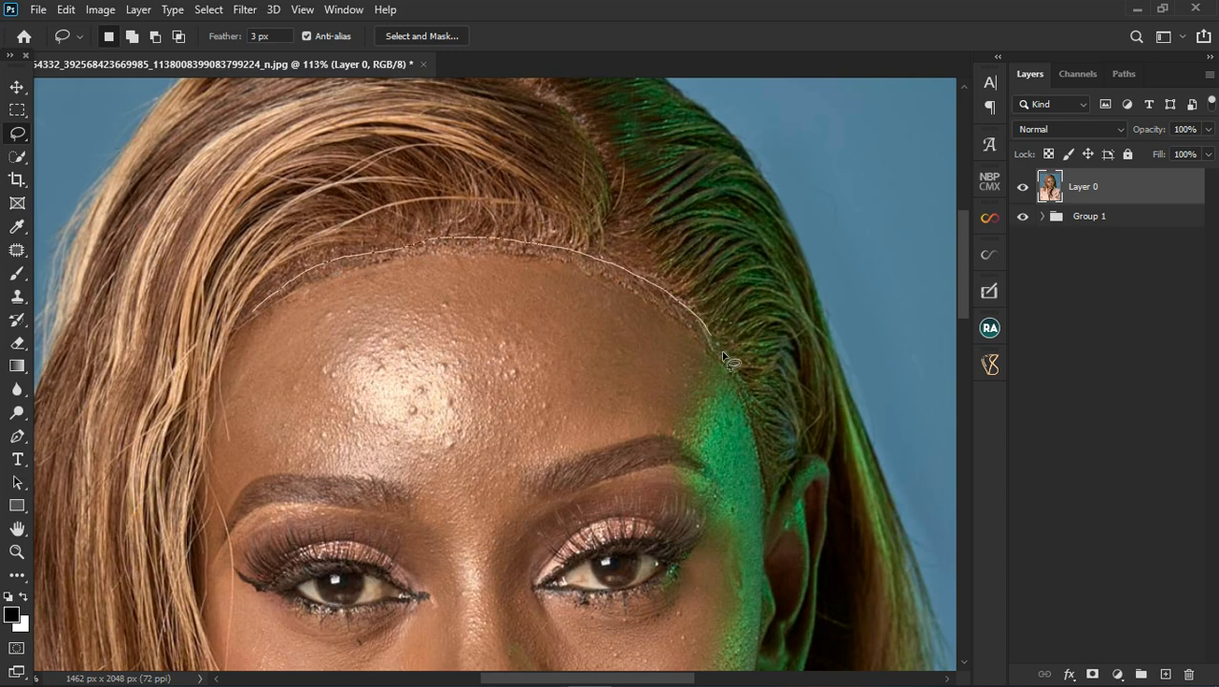
mouse_move(656, 324)
mouse_down()
mouse_move(543, 275)
mouse_move(412, 273)
mouse_up()
drag(254, 313, 255, 314)
key(ctrl+j)
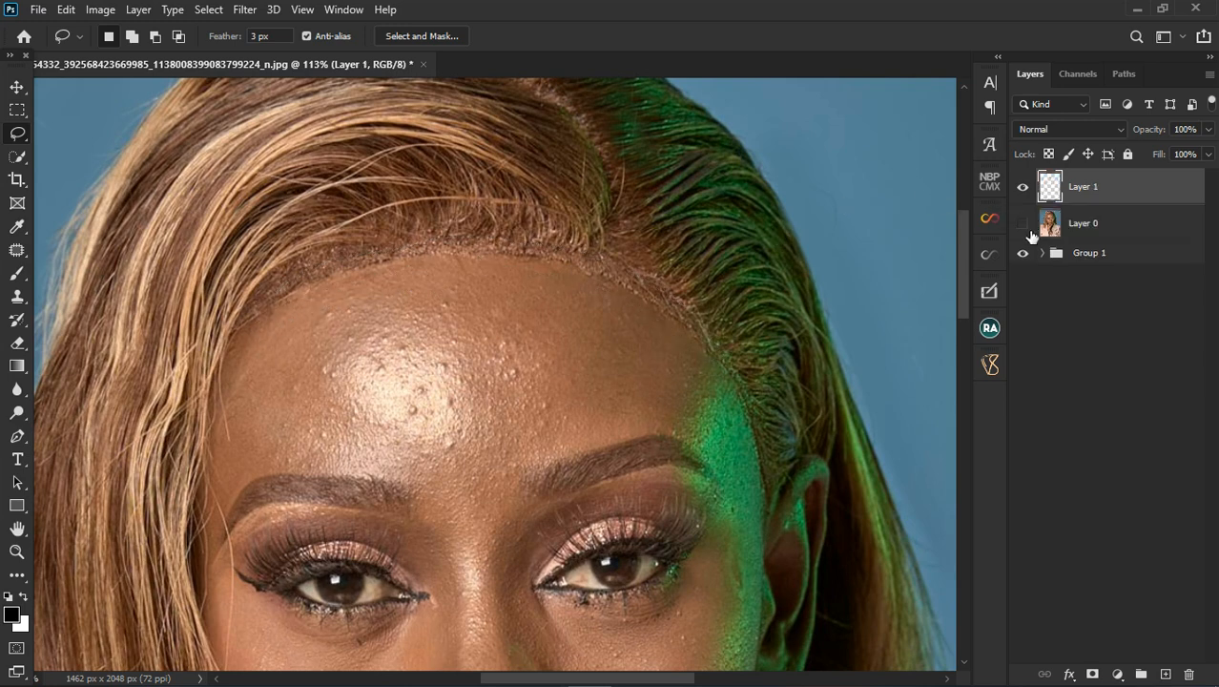
click(1024, 225)
click(1023, 225)
Apply a light Gaussian Blur to the copied hairline strip
click(240, 11)
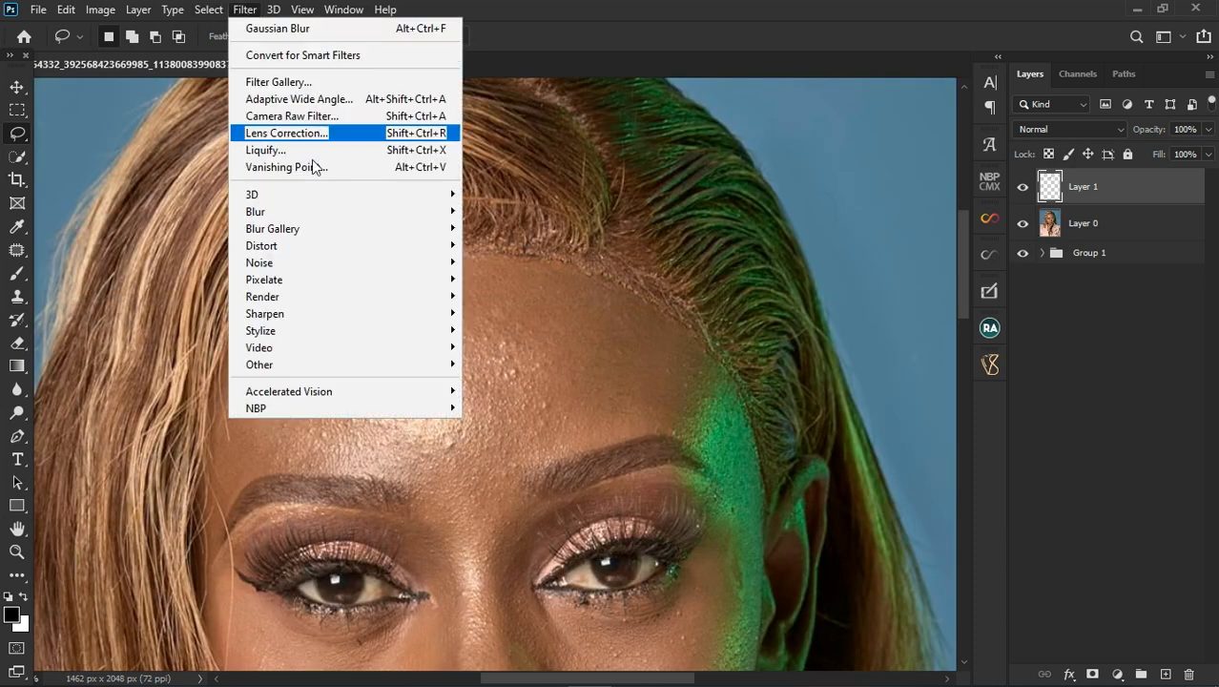
mouse_move(311, 212)
click(492, 277)
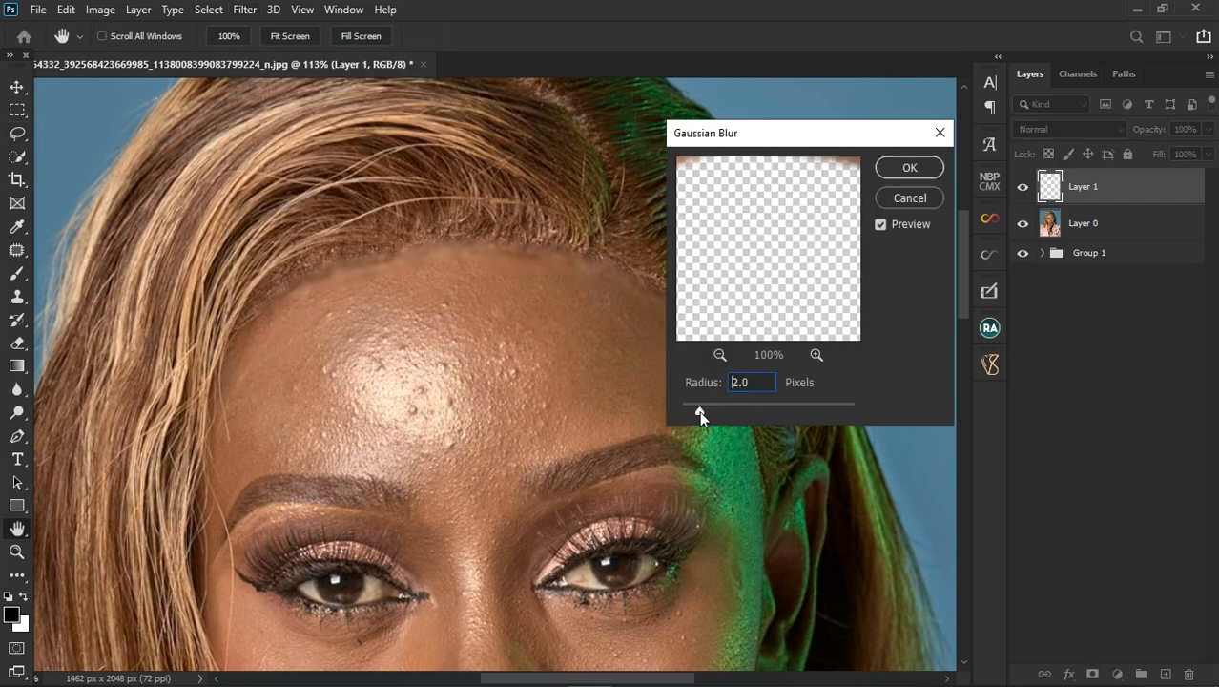
drag(698, 410, 689, 410)
click(906, 168)
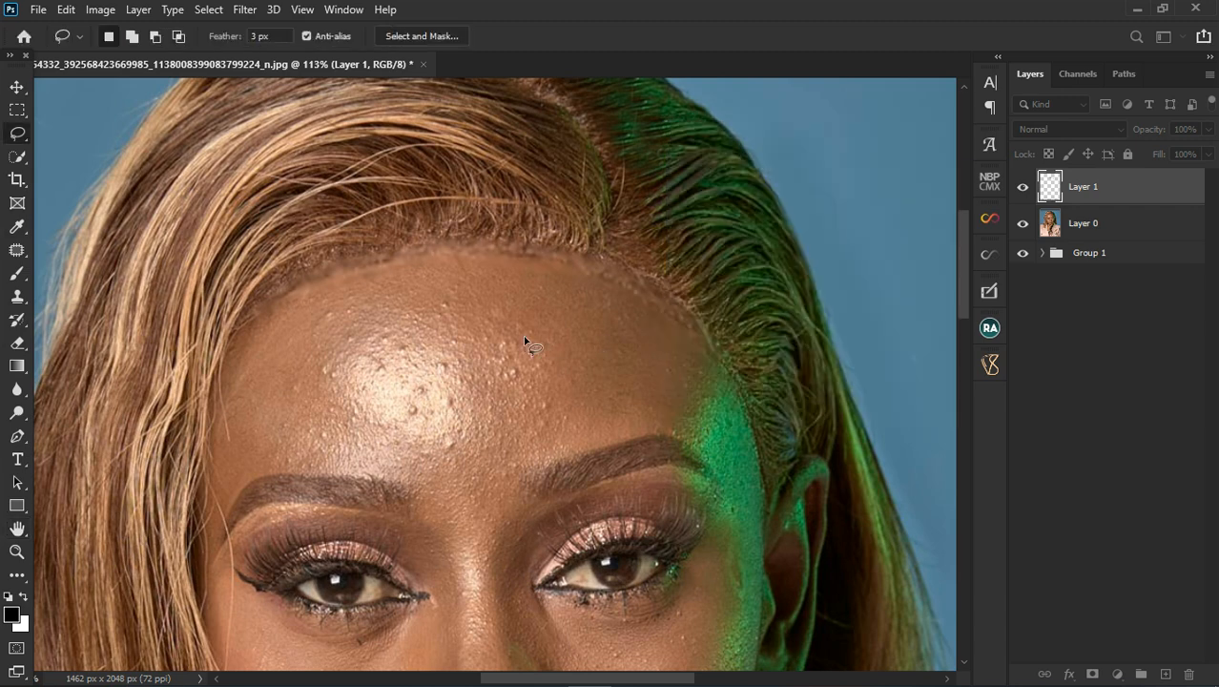
scroll(523, 341, down, 5)
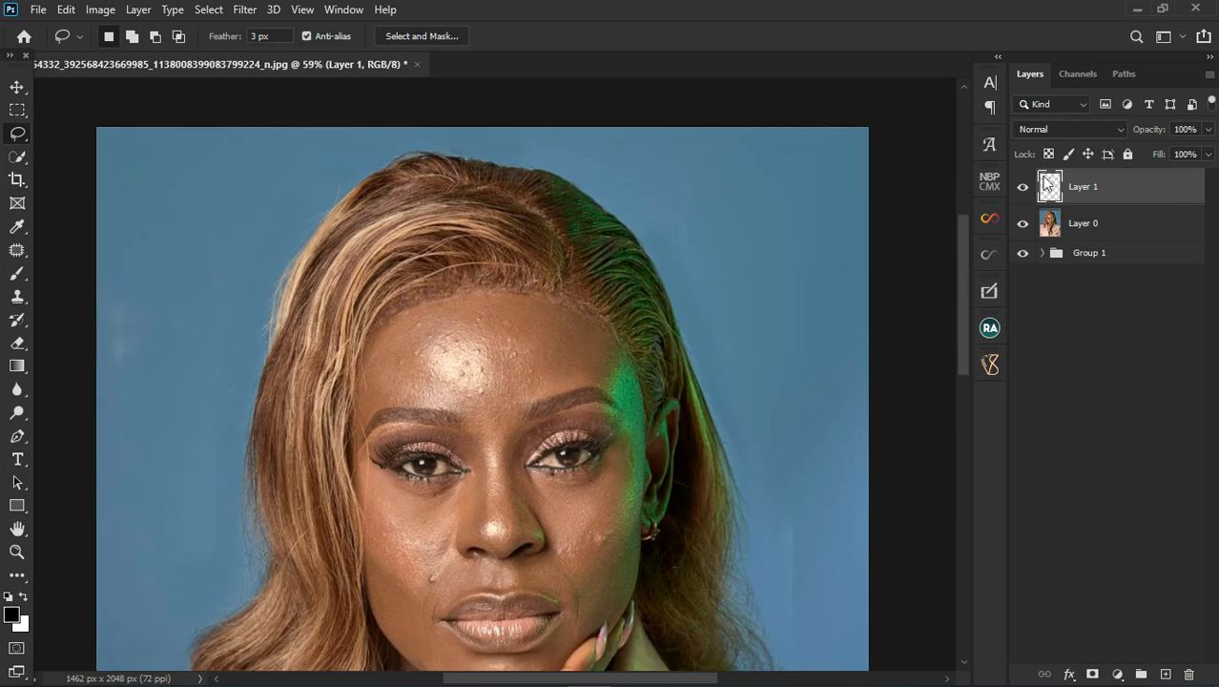
Compare the portrait with and without the blurred hairline layer and delete that layer
click(1024, 191)
click(1023, 190)
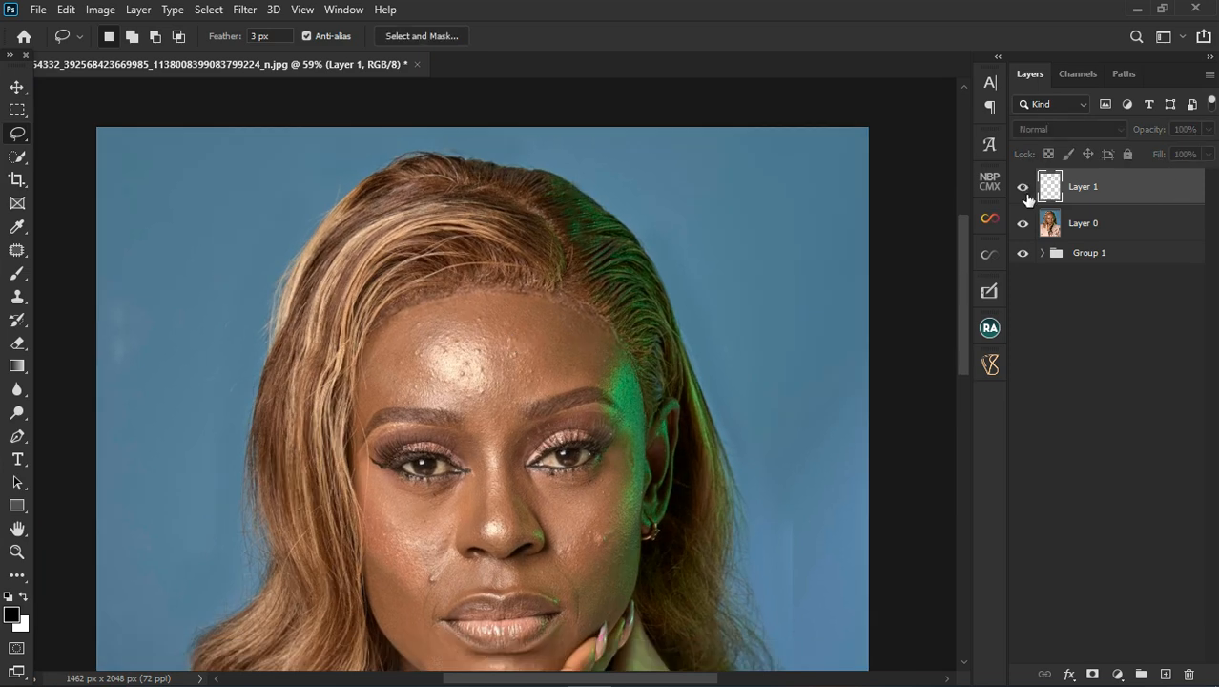
click(1023, 190)
key(Delete)
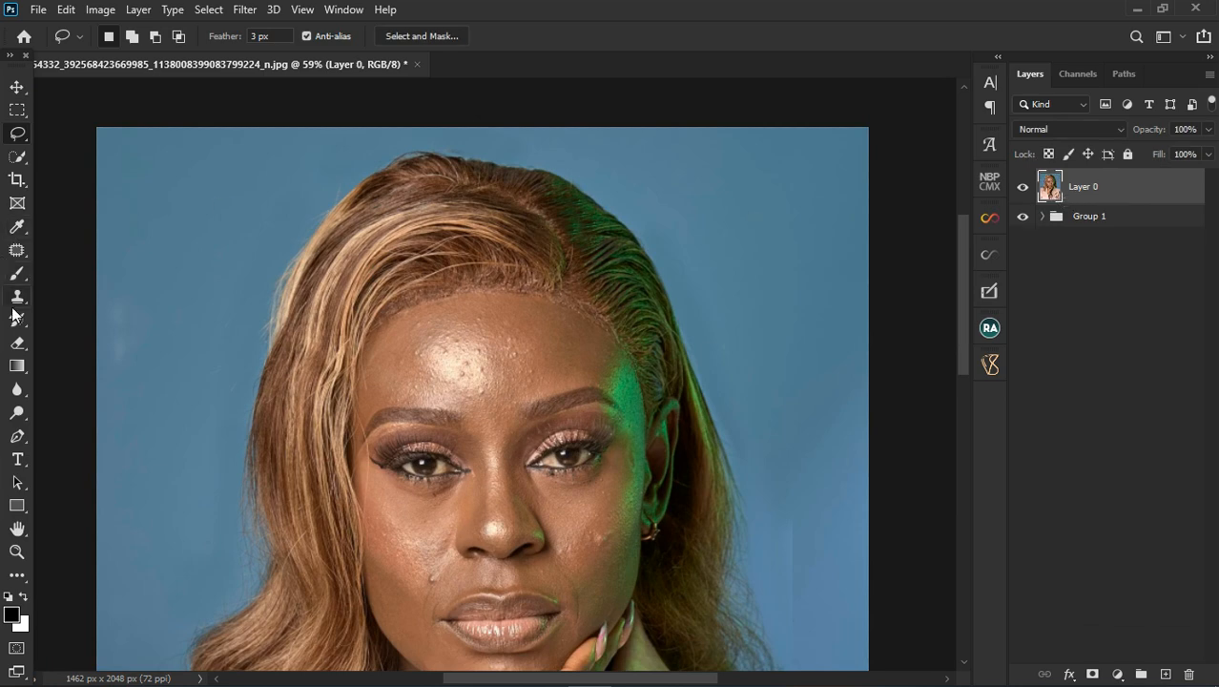
scroll(15, 315, up, 5)
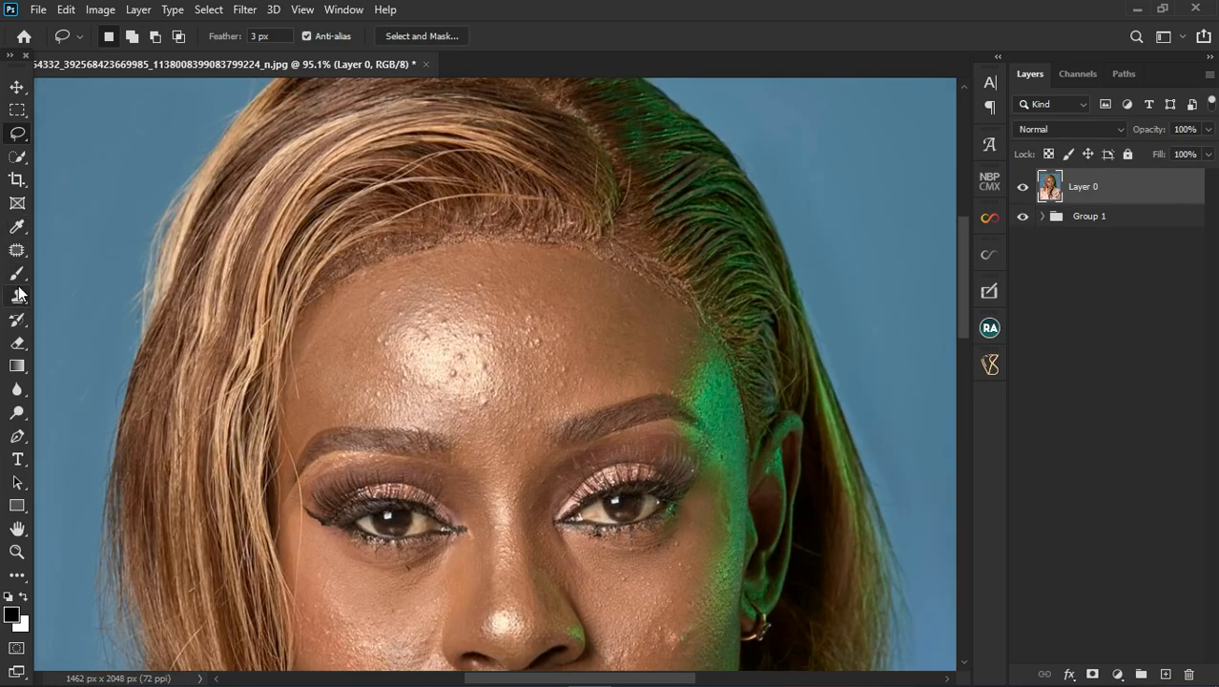
right_click(17, 277)
click(96, 272)
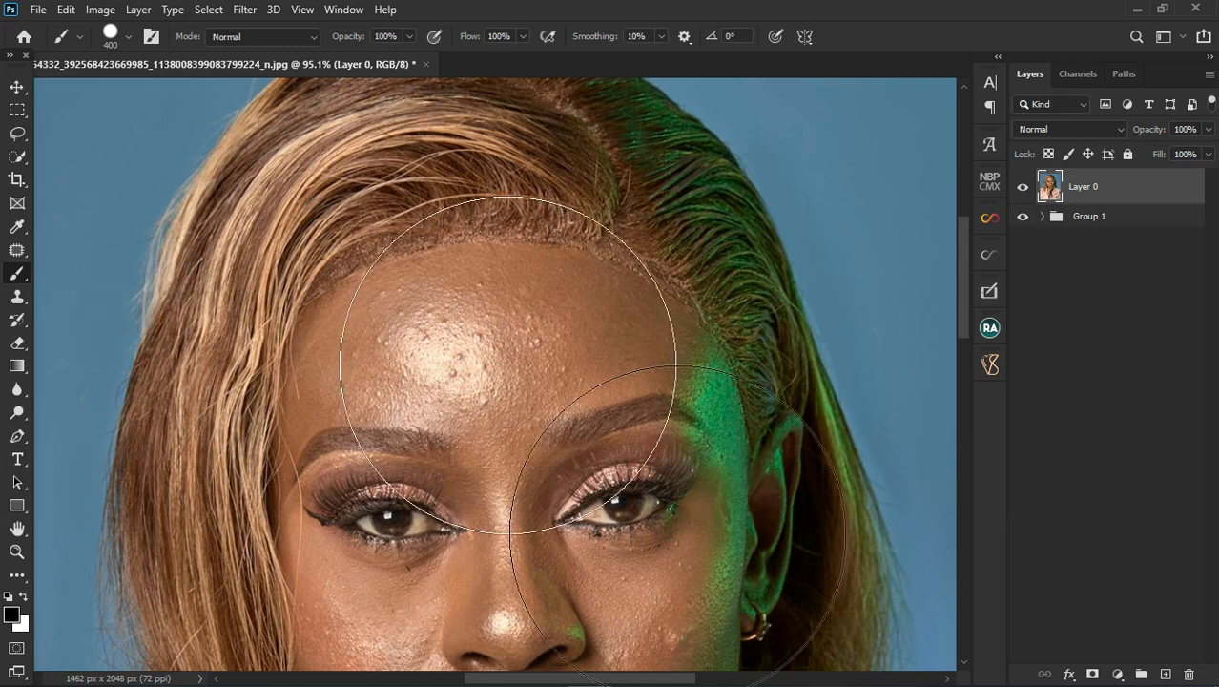
key(bracketleft)
key(bracketleft)
key(bracketleft)
key(bracketleft)
key(bracketleft)
key(bracketleft)
key(bracketleft)
key(bracketleft)
key(bracketleft)
key(bracketleft)
key(bracketleft)
key(bracketleft)
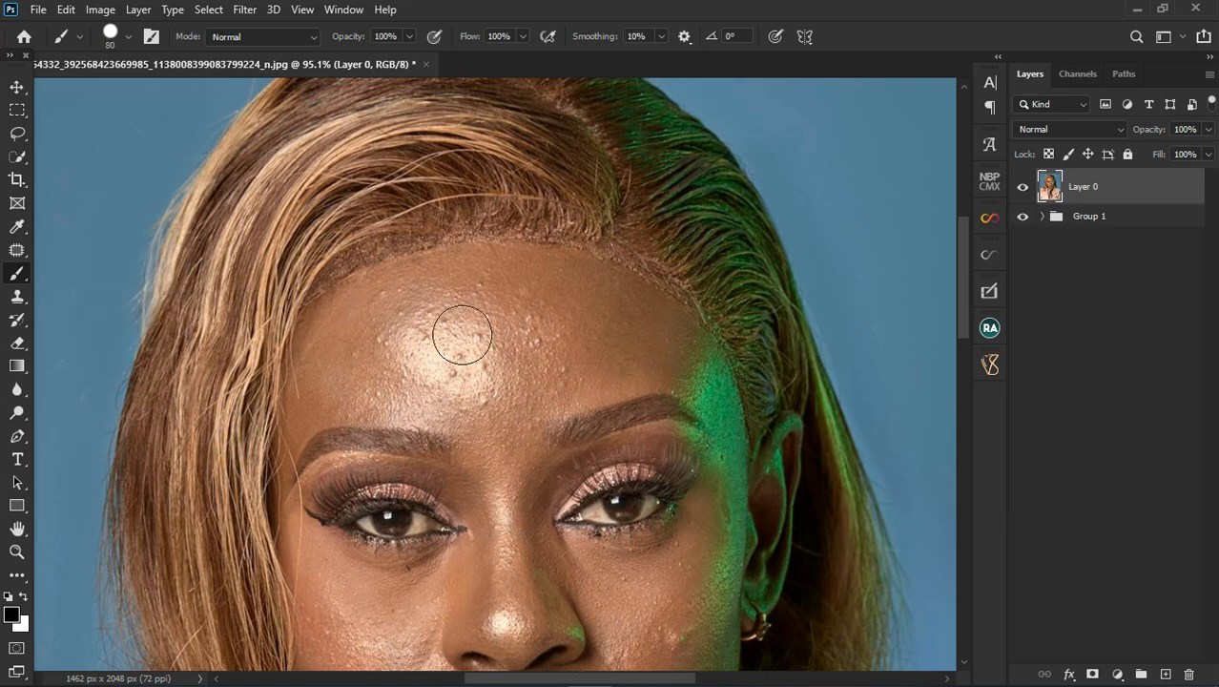
key(bracketleft)
key(bracketleft)
key(bracketleft)
scroll(381, 286, up, 4)
click(342, 280)
drag(354, 286, 345, 295)
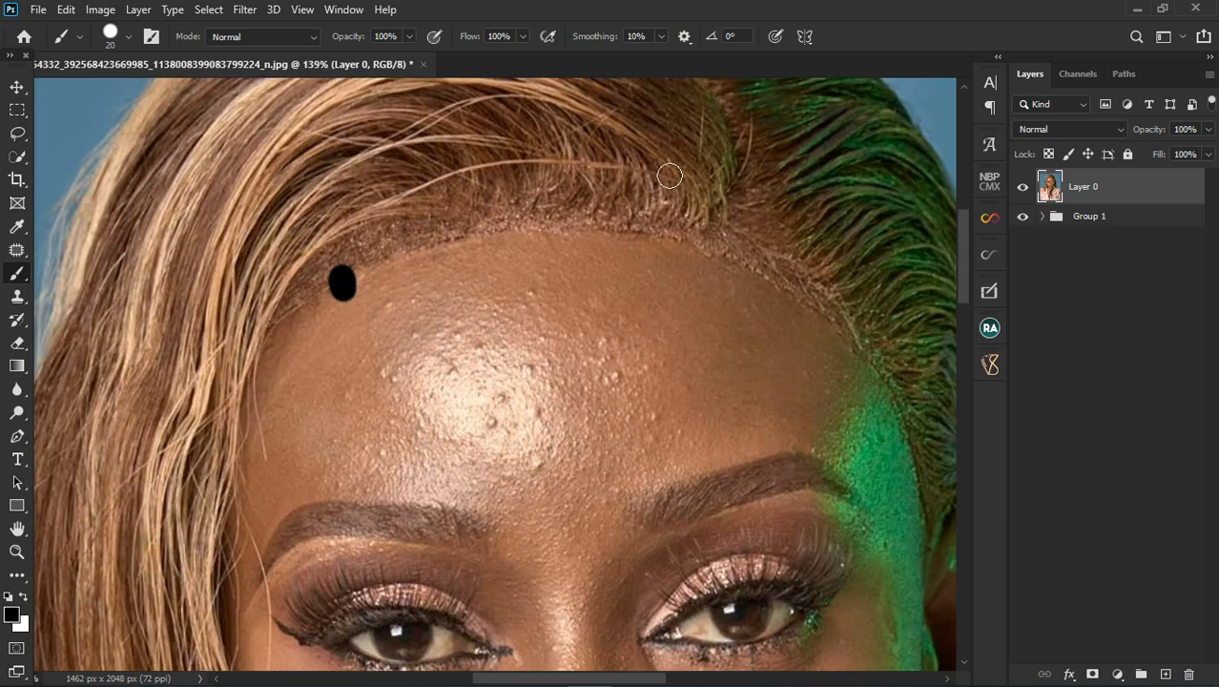
key(ctrl+z)
key(ctrl+z)
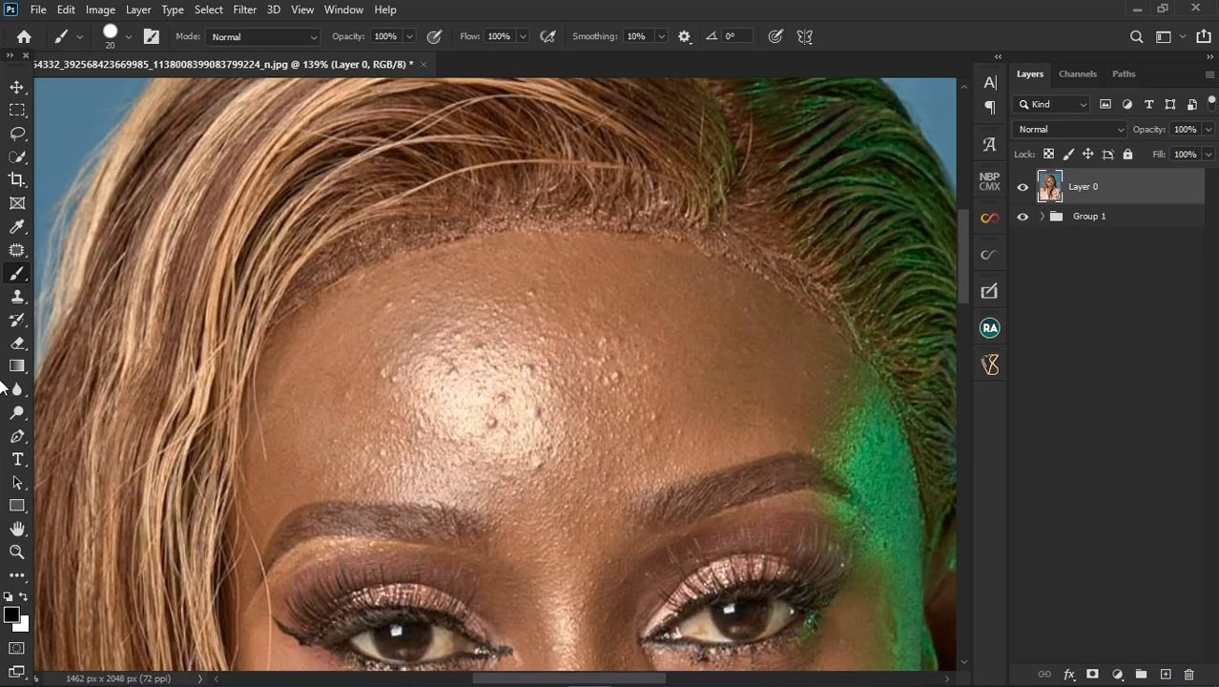
Blend the forehead skin into the hairline with the Mixer Brush at size 30, 9% wet, 75% load and 90% mix
right_click(15, 278)
click(70, 325)
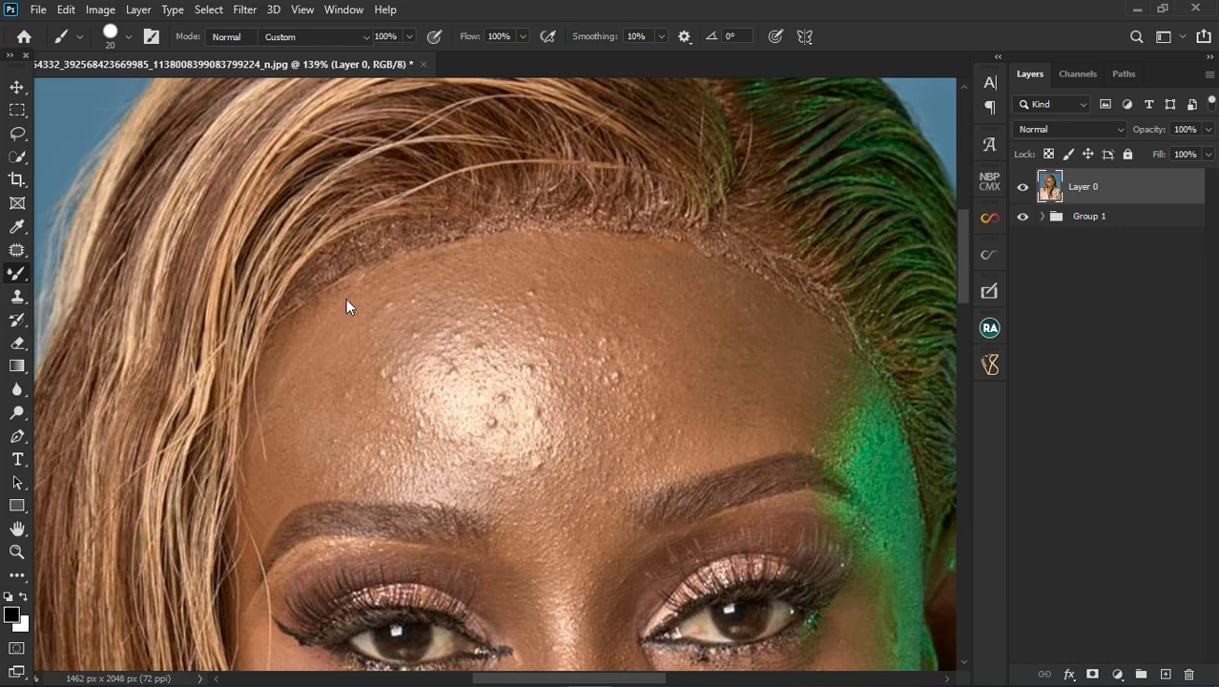
key(bracketleft)
key(bracketleft)
key(bracketleft)
key(bracketleft)
key(bracketleft)
key(bracketleft)
key(bracketleft)
key(bracketleft)
key(bracketleft)
key(bracketleft)
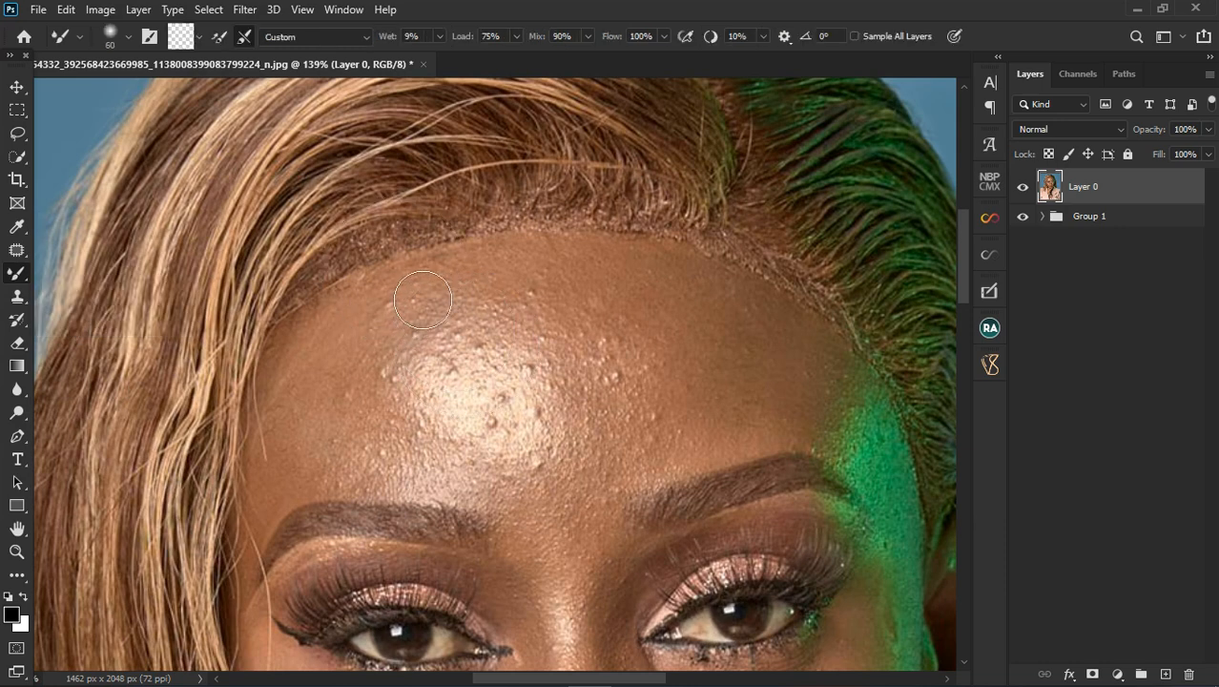
key(bracketleft)
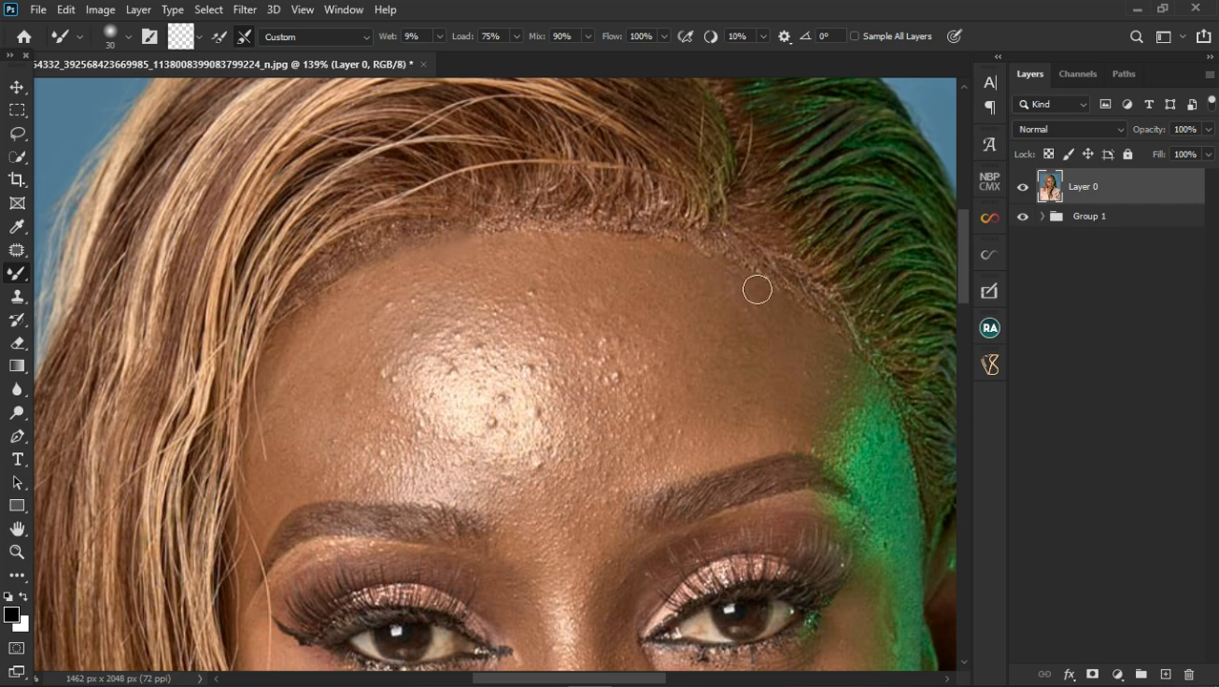
Refine the blend along the hairline edge with the Mixer Brush reduced to size 10
key(bracketleft)
key(bracketleft)
key(bracketleft)
key(bracketleft)
scroll(602, 288, down, 6)
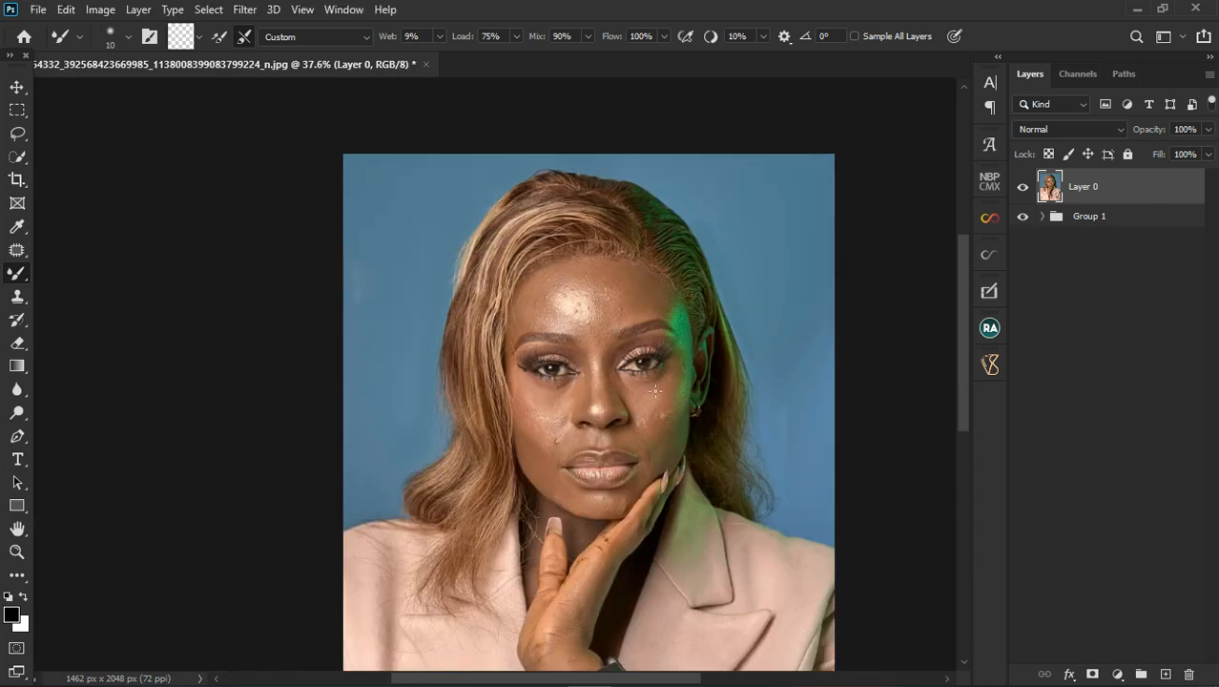
Smooth the remaining rough patches along the forehead hairline with the Mixer Brush at size 25
scroll(678, 283, up, 4)
key(bracketright)
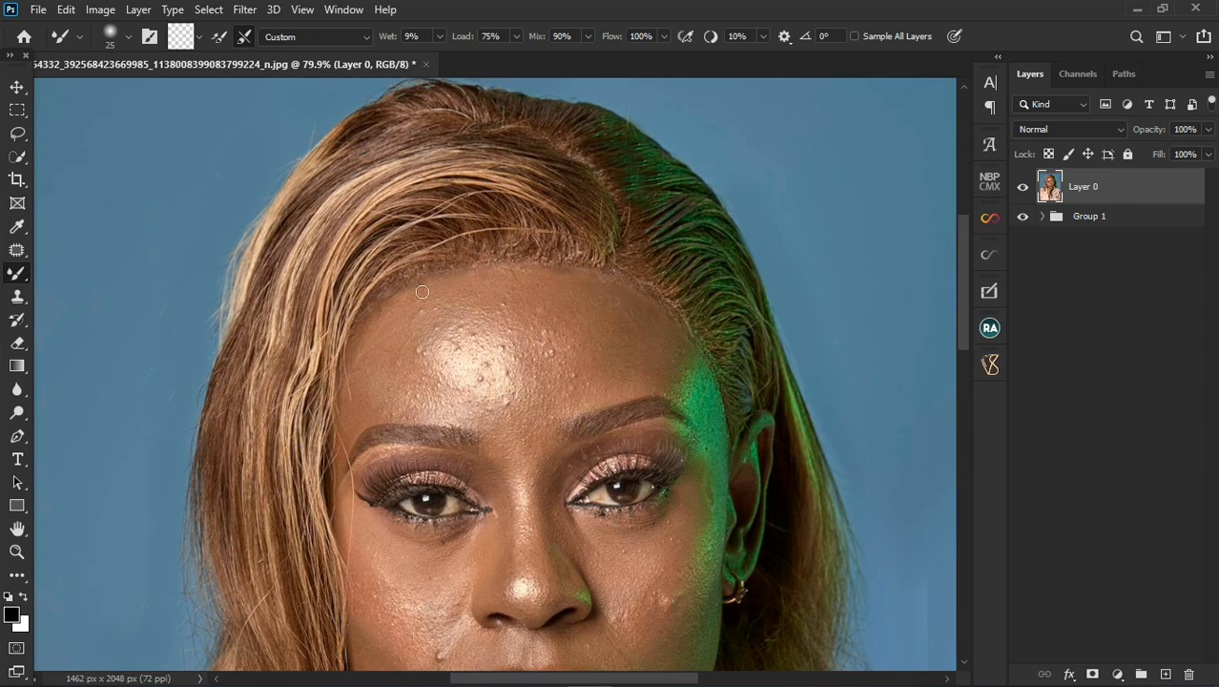
scroll(364, 405, down, 5)
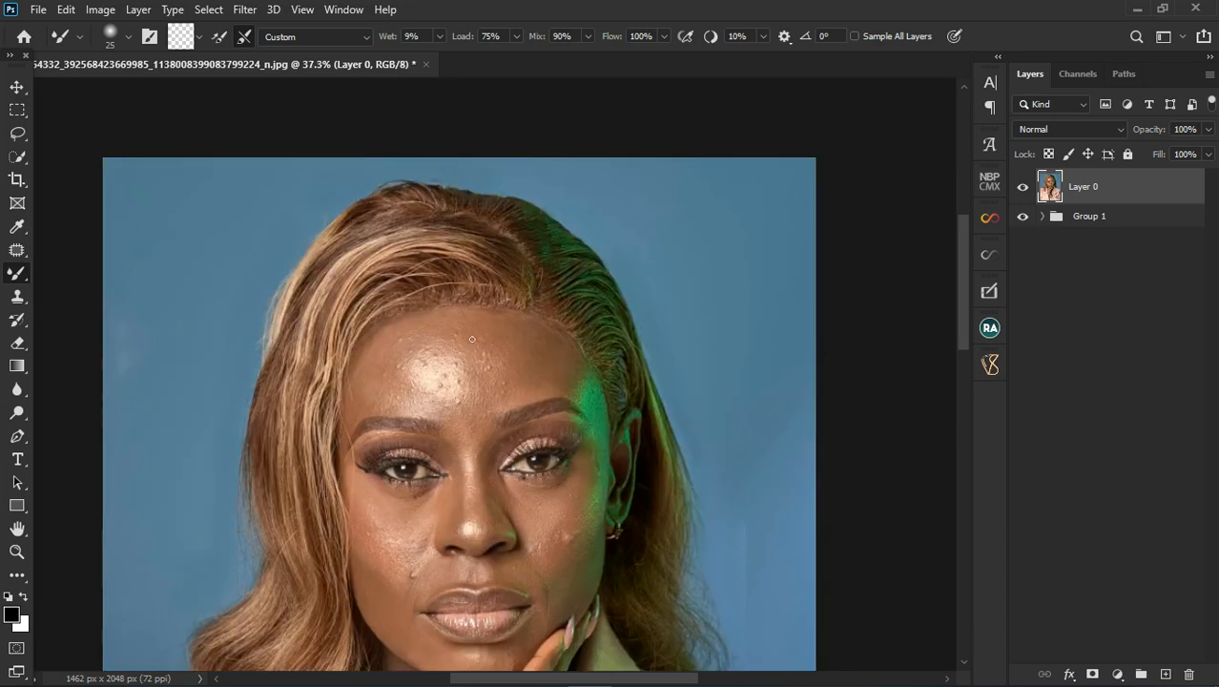
scroll(472, 286, up, 1)
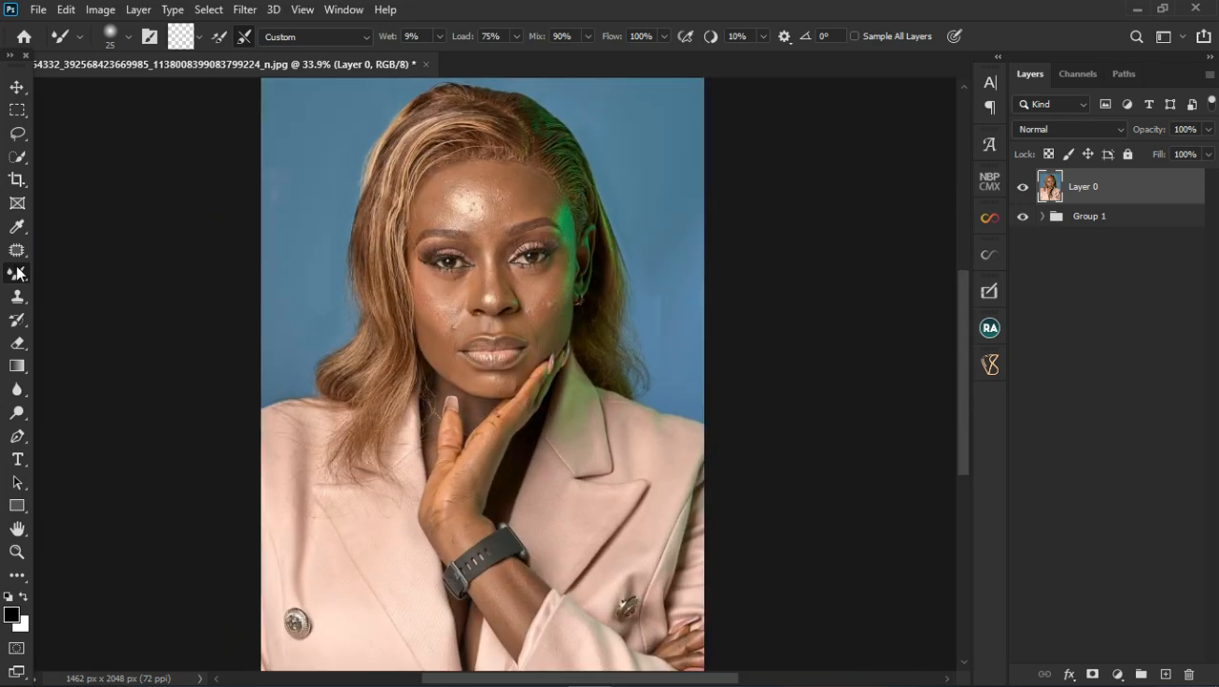
Clone forehead skin over the uneven areas just below the hairline on both sides with the Clone Stamp at size 40
click(20, 297)
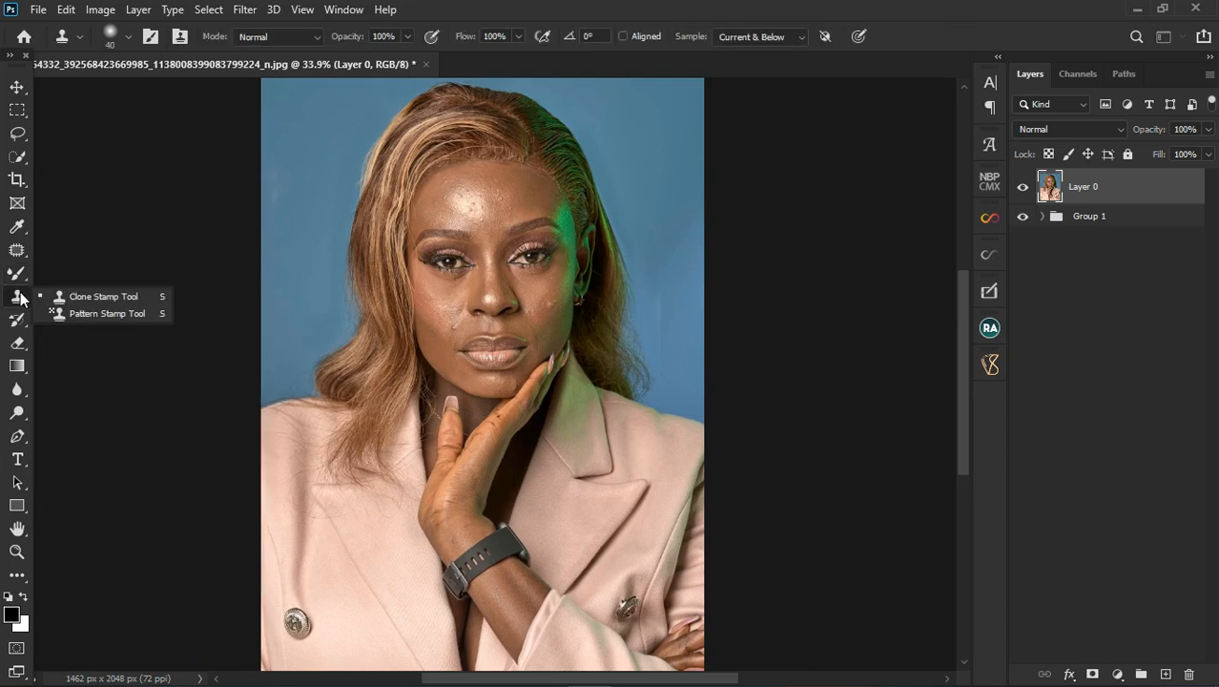
scroll(491, 150, up, 5)
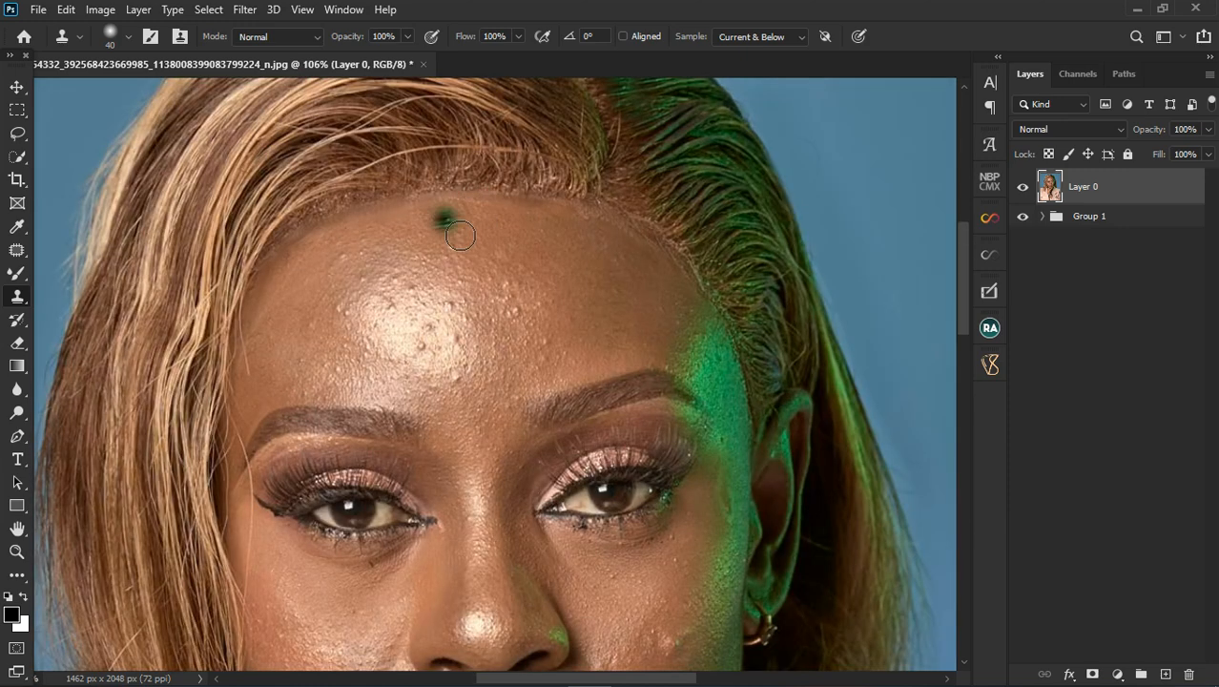
alt+click(452, 223)
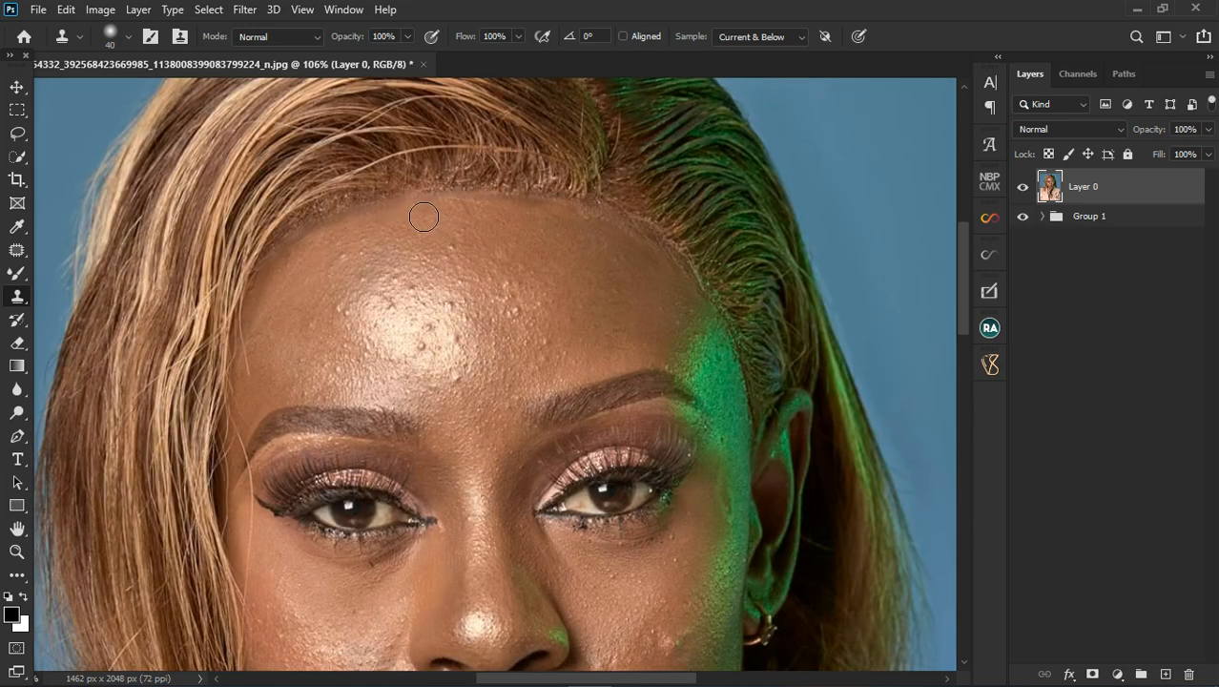
mouse_move(359, 235)
mouse_down()
mouse_move(326, 239)
mouse_move(370, 234)
mouse_move(323, 253)
mouse_move(294, 297)
mouse_up()
click(541, 232)
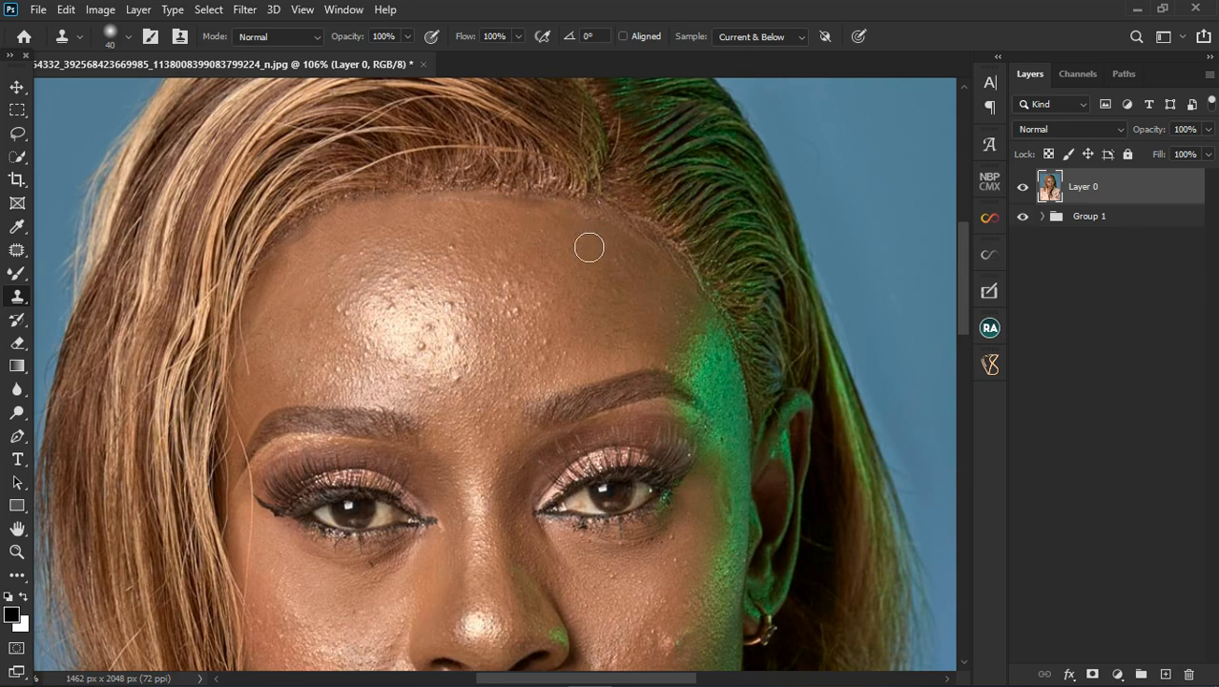
alt+click(604, 239)
drag(629, 248, 596, 235)
Clone clean skin along the temple edge beside the lighter swept hair, undoing one stroke and resampling nearby forehead skin
scroll(620, 277, down, 3)
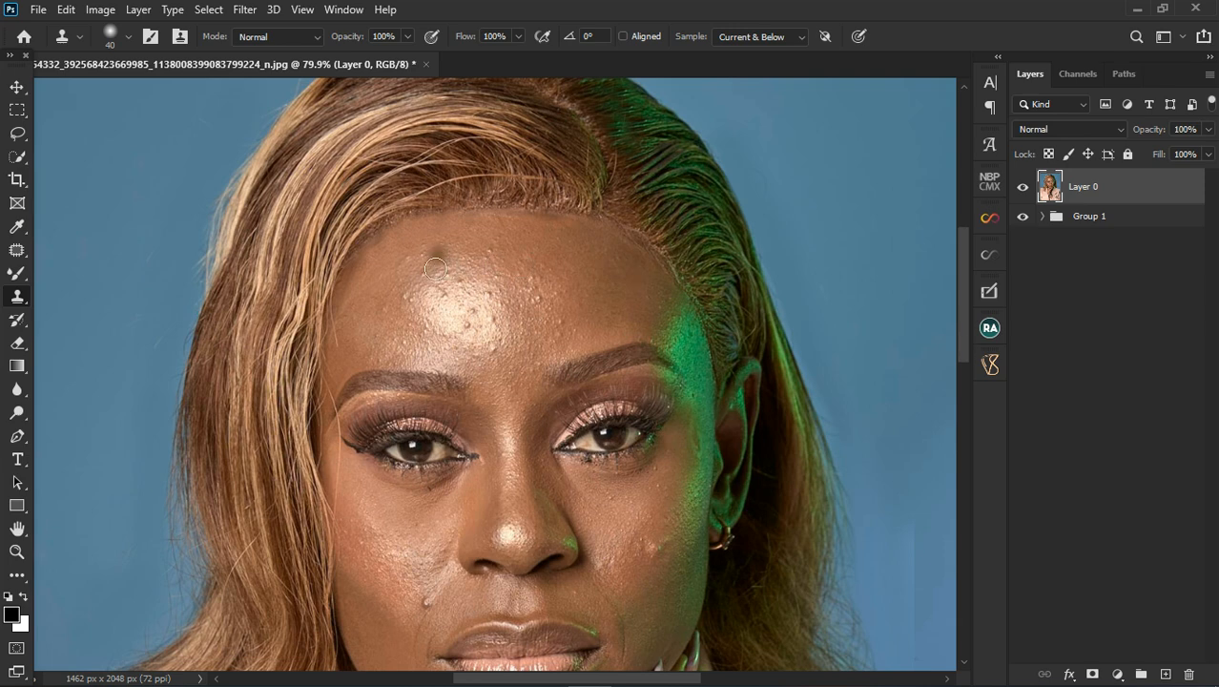
alt+click(388, 272)
click(384, 260)
click(365, 272)
click(373, 289)
alt+click(387, 299)
key(ctrl+z)
alt+click(392, 264)
drag(372, 289, 353, 324)
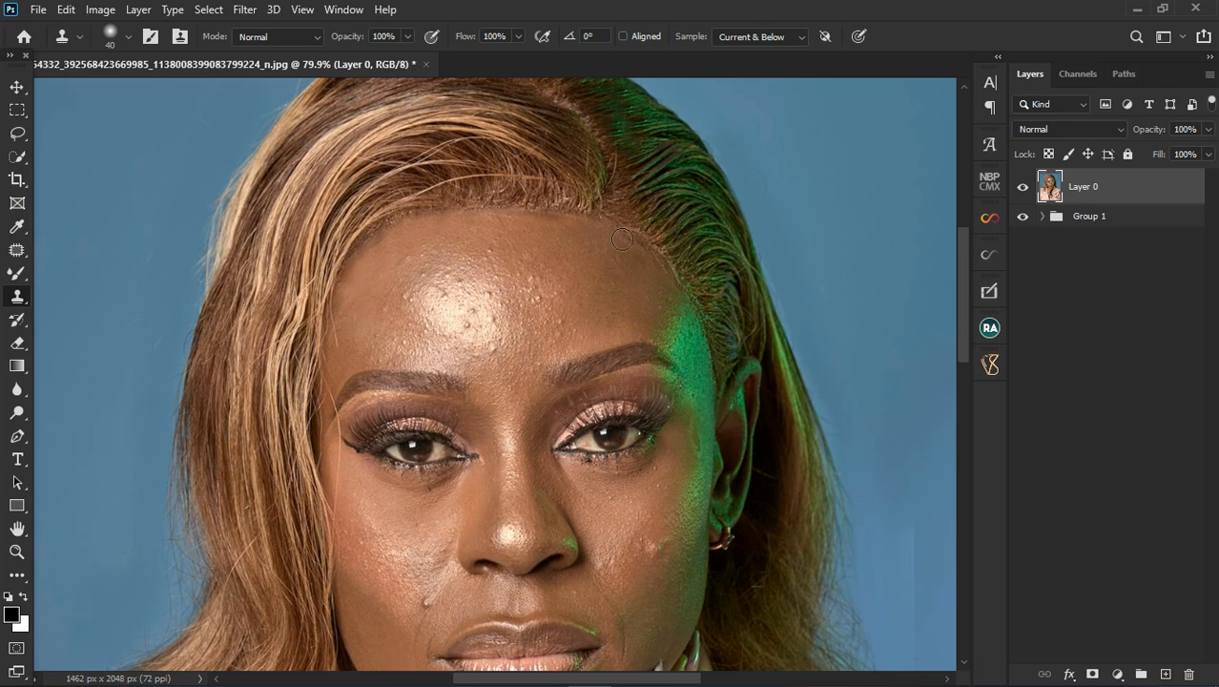
Patch the blemishes on both cheeks with clean neighbouring skin using the Patch tool, and clear the selection
key(ctrl+0)
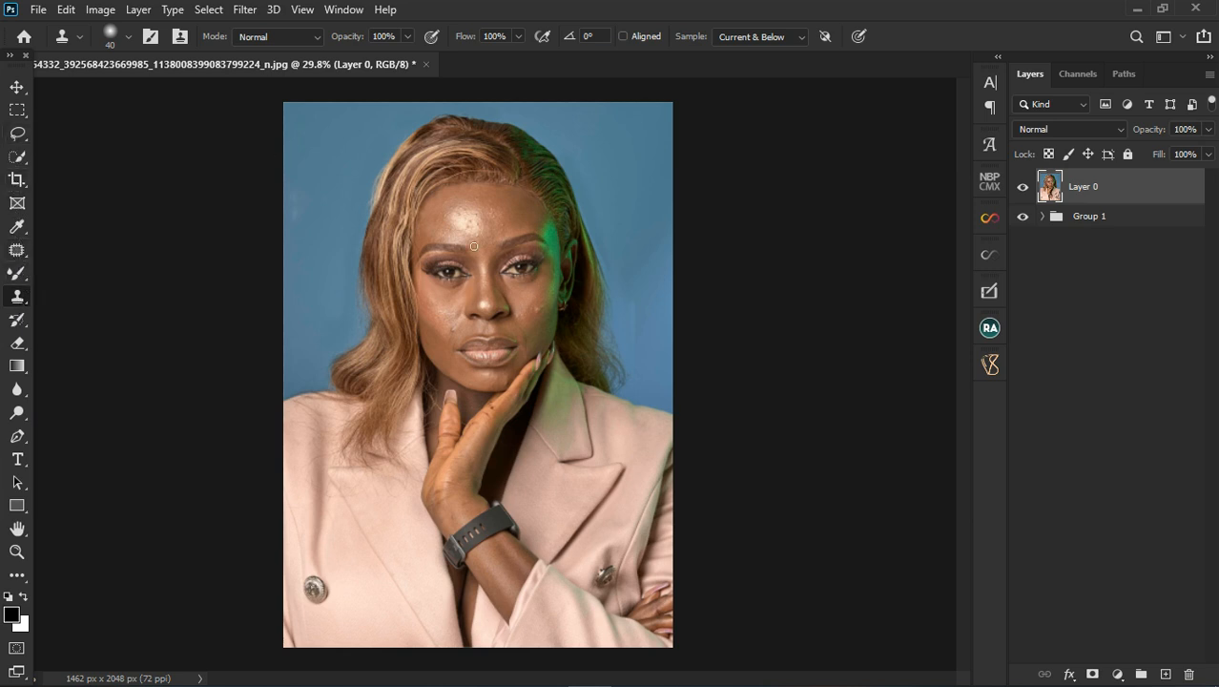
scroll(474, 246, down, 4)
scroll(483, 244, up, 4)
mouse_move(19, 256)
mouse_down()
mouse_move(91, 243)
mouse_move(88, 283)
mouse_up()
scroll(481, 327, up, 4)
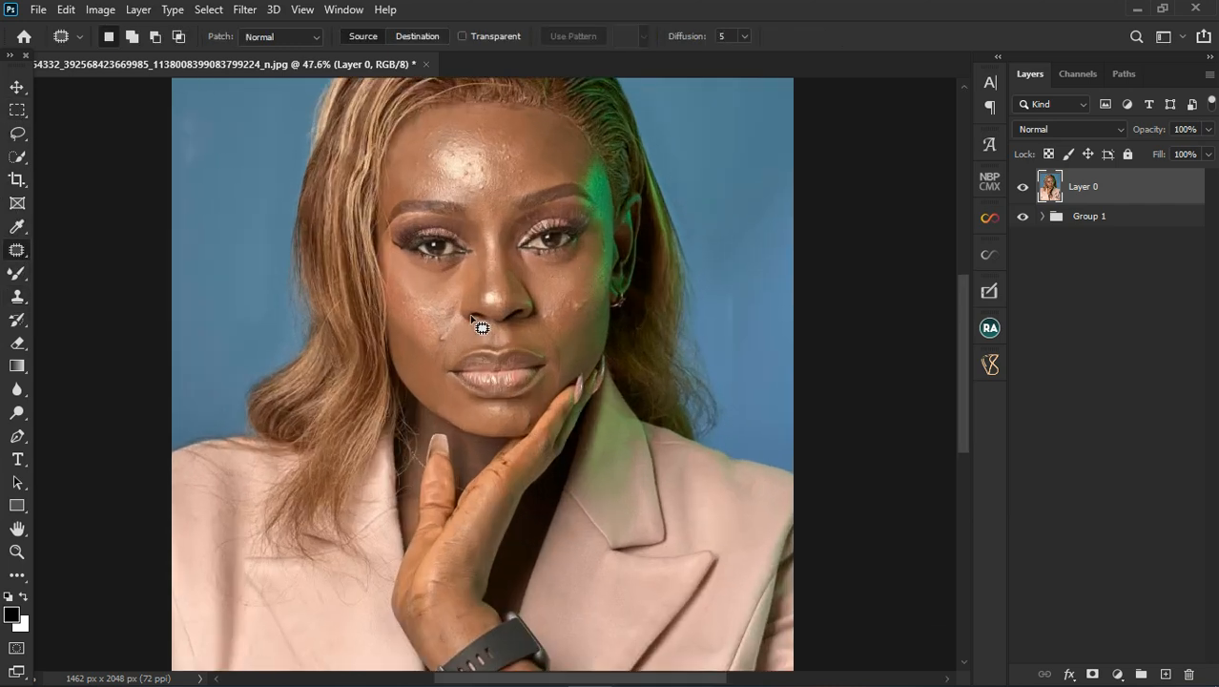
mouse_move(431, 337)
mouse_down()
mouse_move(427, 348)
mouse_move(407, 322)
mouse_up()
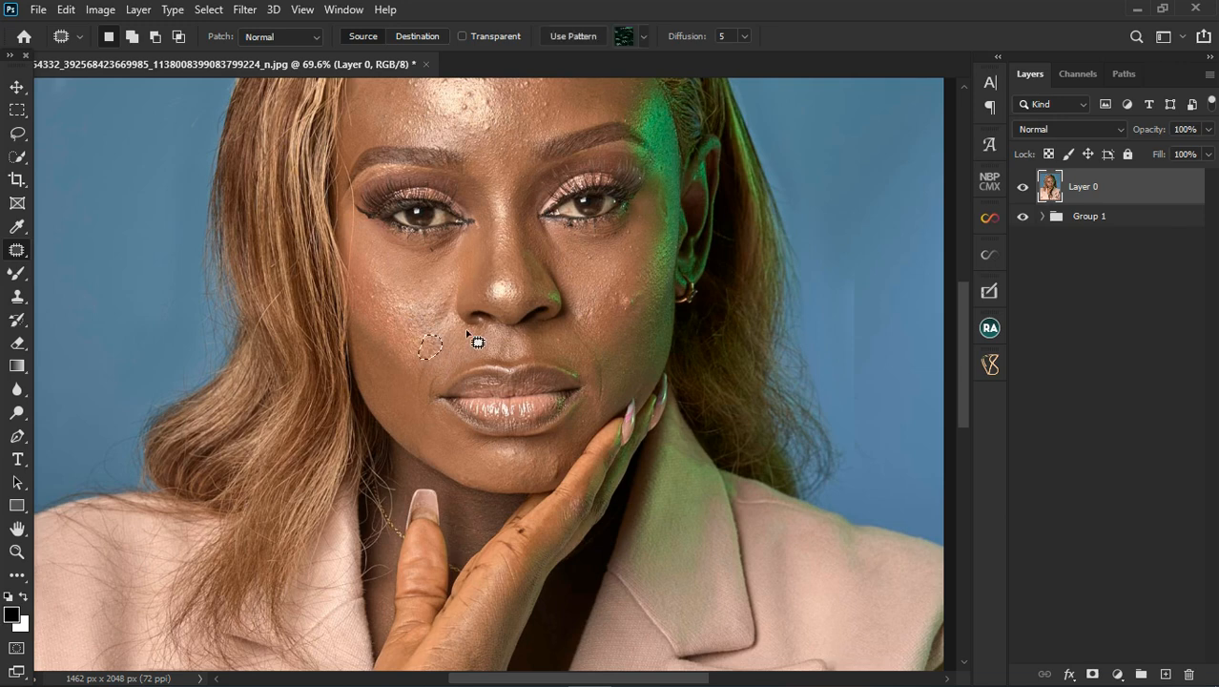
mouse_move(631, 288)
mouse_down()
mouse_move(629, 319)
mouse_move(637, 307)
mouse_move(607, 271)
mouse_move(587, 275)
mouse_up()
key(ctrl+d)
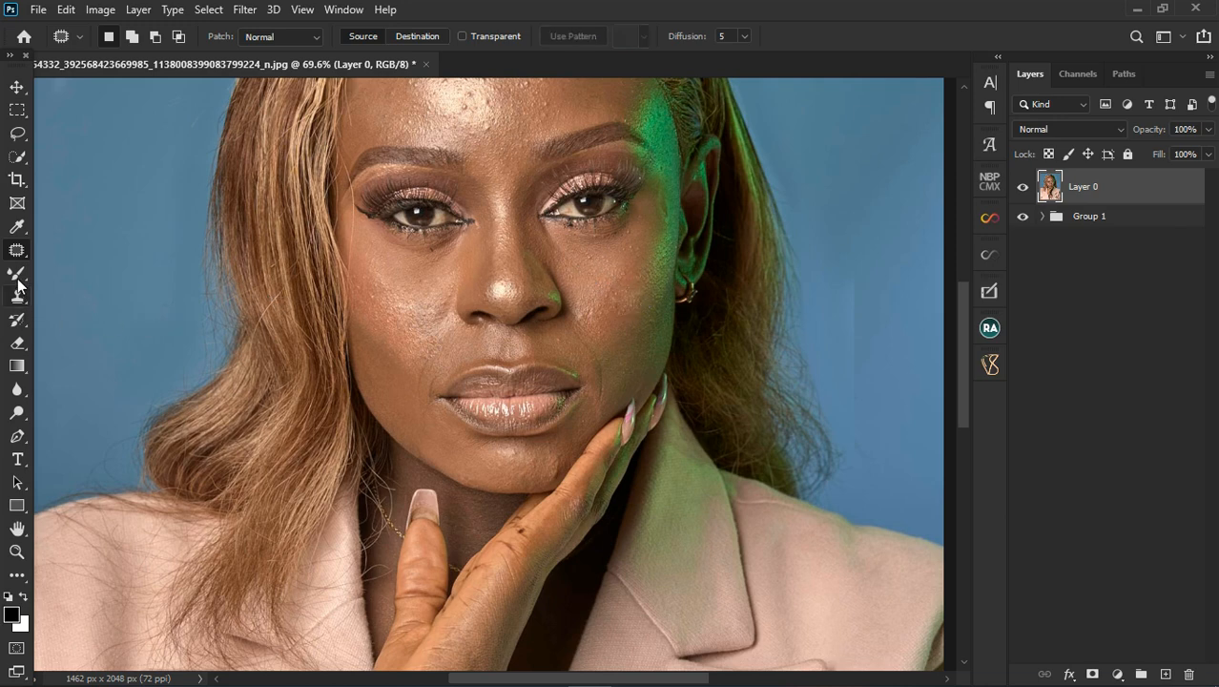
Remove cheek and chin blemishes with the content-aware Spot Healing Brush, and forehead spots with the Healing Brush at size 19
right_click(18, 249)
click(77, 251)
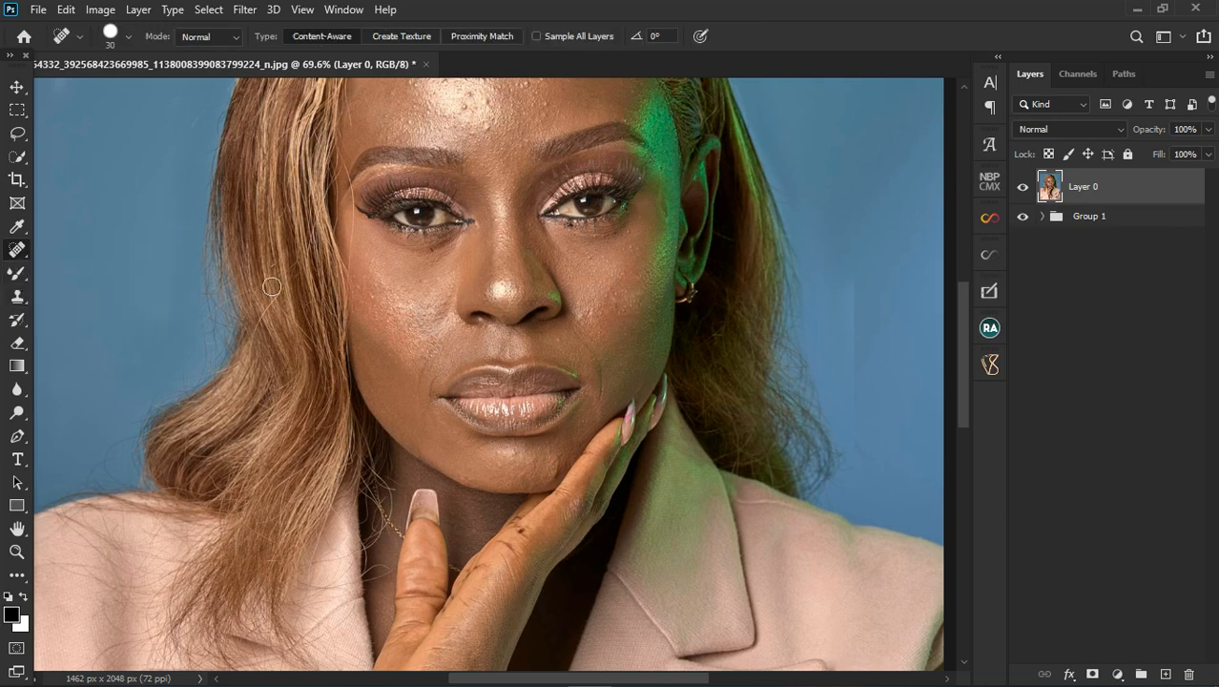
click(423, 360)
click(415, 381)
drag(579, 337, 605, 404)
drag(555, 448, 557, 485)
right_click(18, 249)
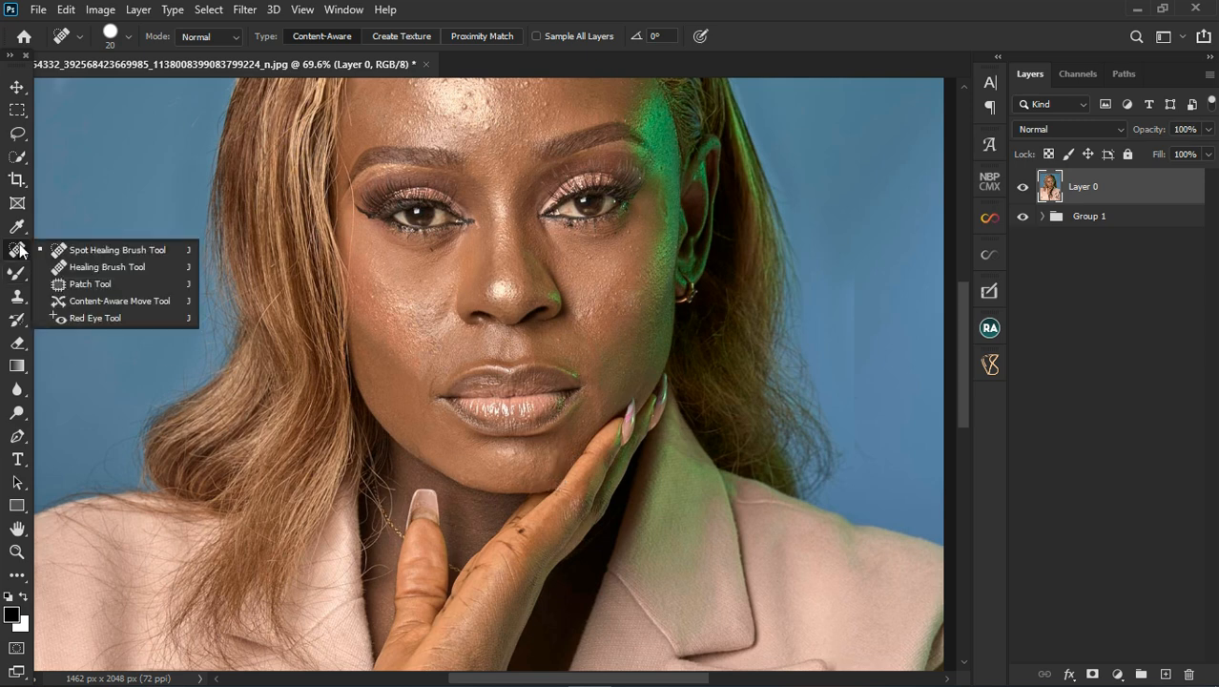
click(77, 264)
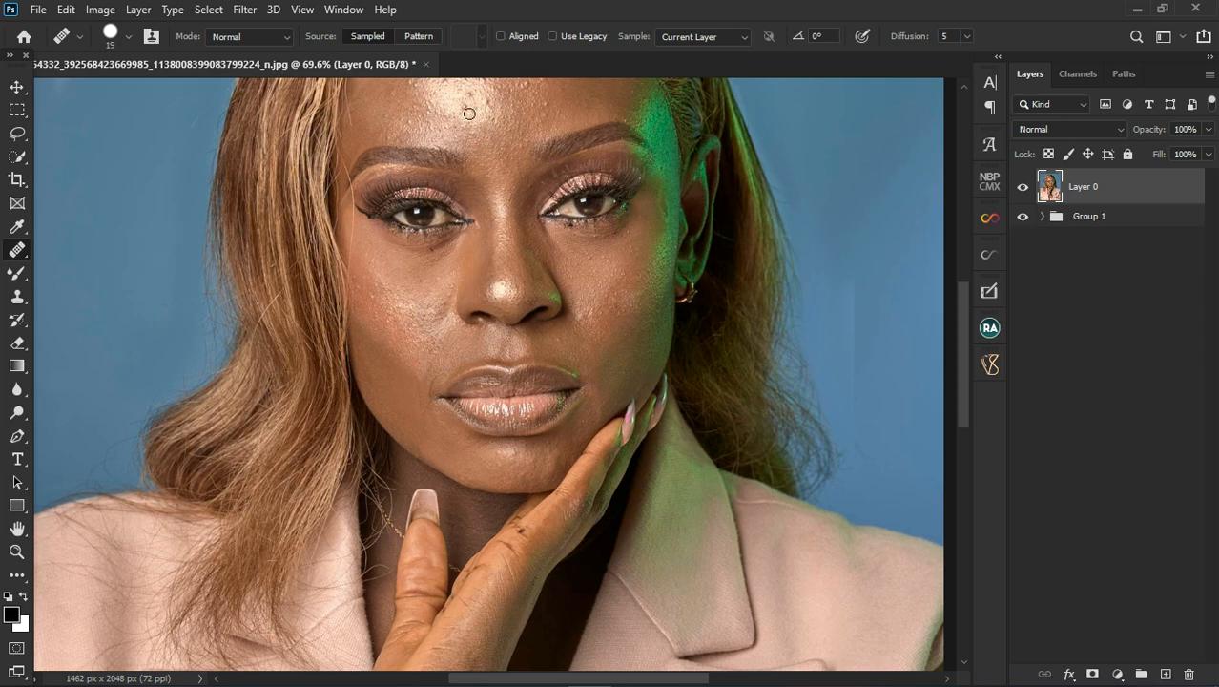
Clone smooth forehead skin over the area above the eyebrow on the green-lit side with the Clone Stamp at size 40
click(18, 298)
click(82, 302)
scroll(592, 259, down, 3)
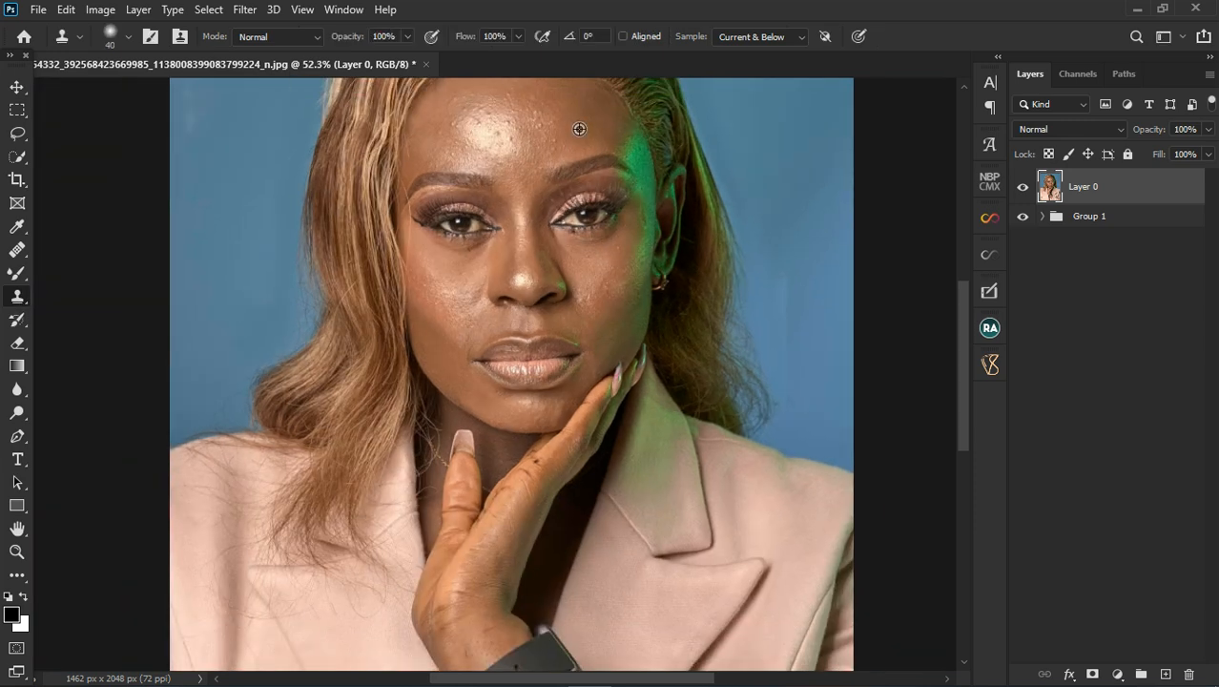
alt+click(546, 133)
click(563, 151)
click(564, 157)
Set the Clone Stamp to sample the current layer and clone skin around the forehead highlight and above the eyebrow
click(793, 37)
click(758, 51)
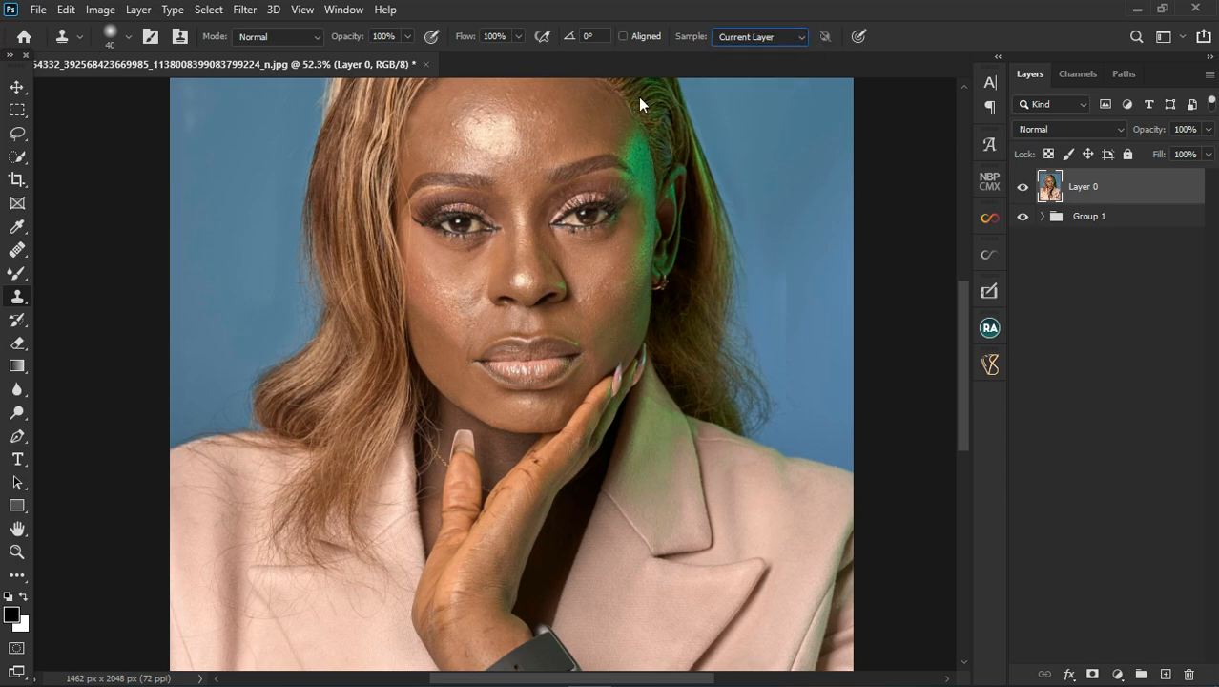
alt+click(456, 158)
mouse_move(502, 119)
mouse_down()
mouse_move(482, 149)
mouse_move(491, 125)
mouse_move(475, 141)
mouse_move(492, 165)
mouse_up()
alt+click(478, 143)
click(569, 162)
click(16, 388)
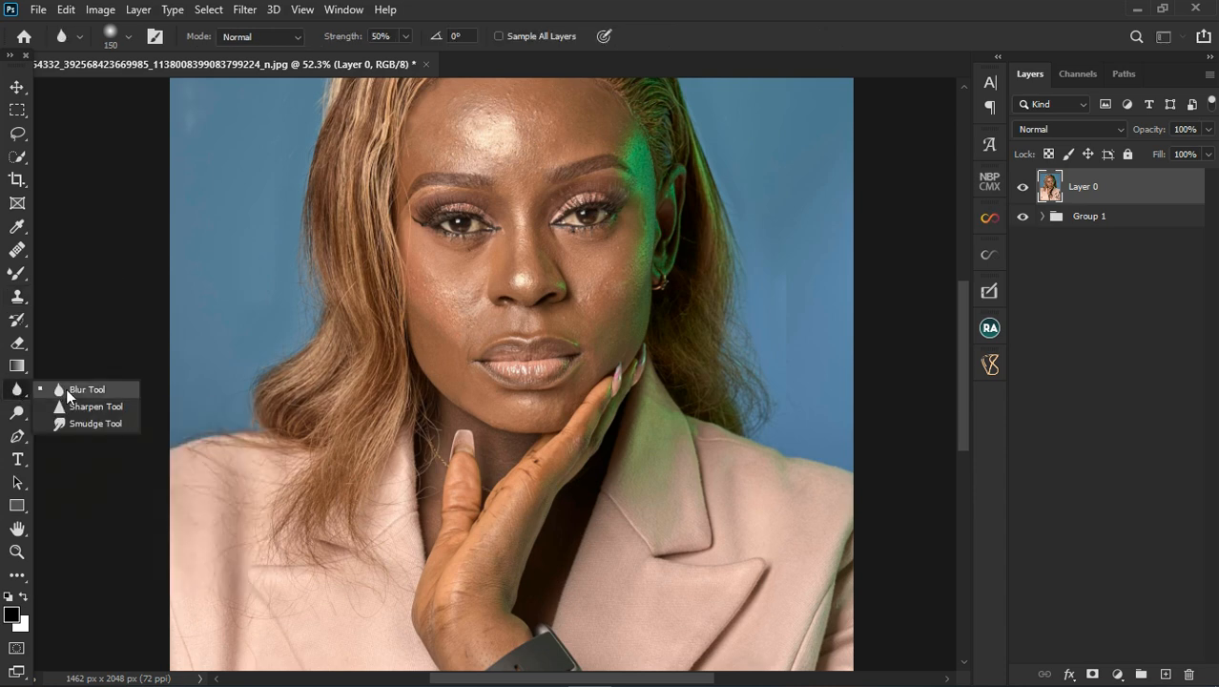
click(17, 342)
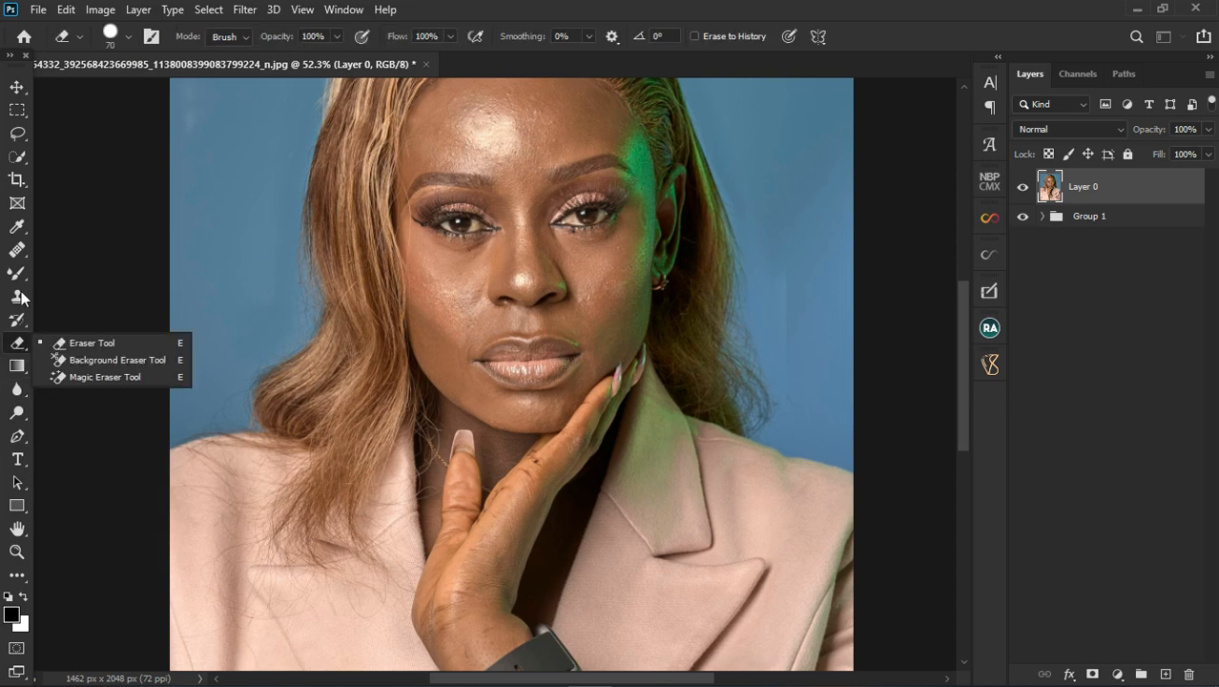
Lasso the skin beside the mouth corner, repair it with the Patch tool, and patch the cheek beside the nose
click(17, 134)
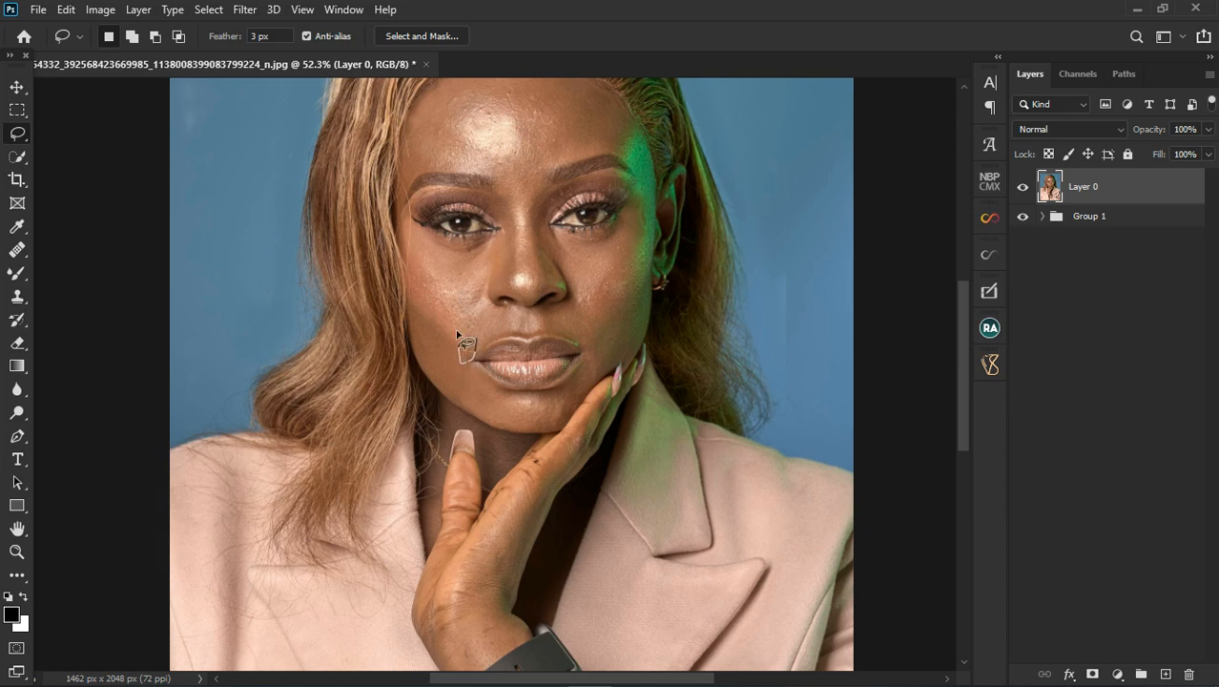
right_click(20, 270)
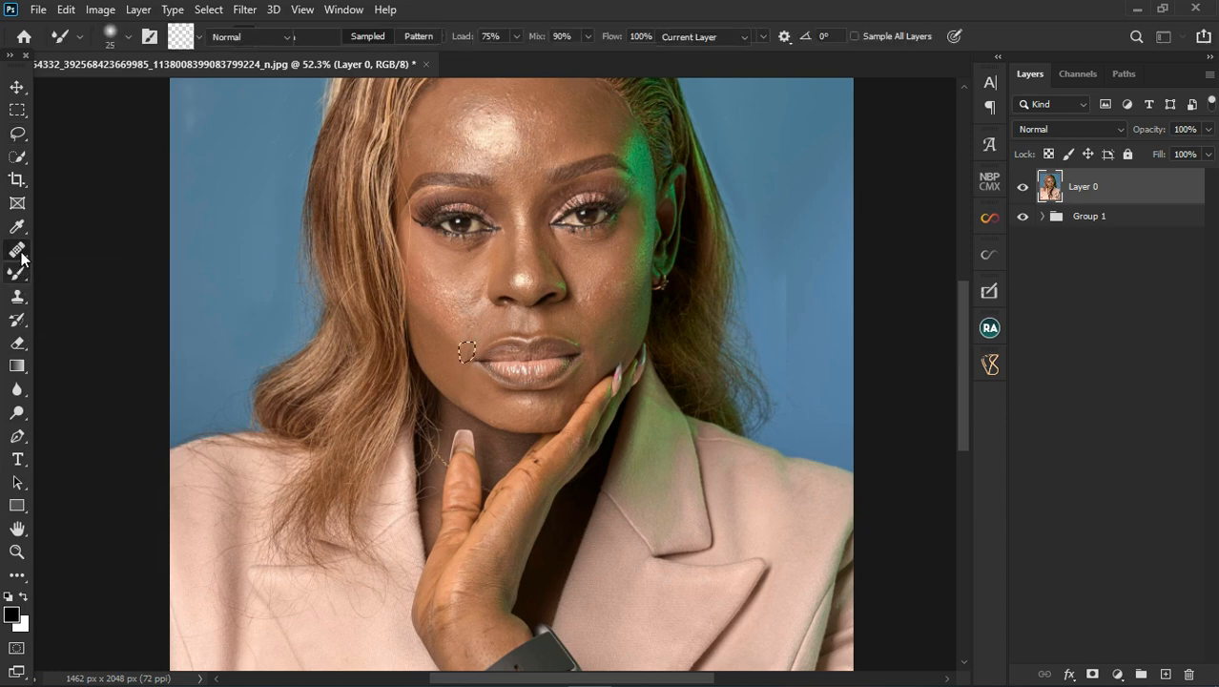
right_click(21, 254)
click(90, 283)
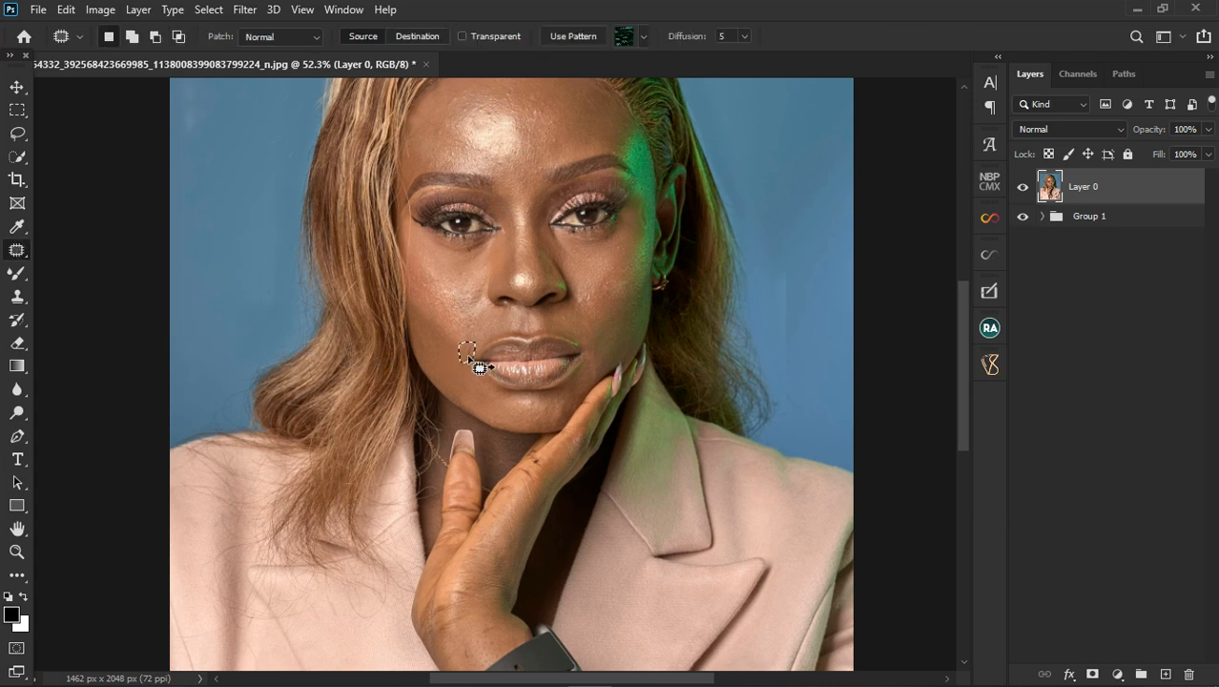
mouse_move(468, 359)
mouse_down()
mouse_move(450, 353)
mouse_move(615, 329)
mouse_move(584, 308)
mouse_up()
key(ctrl+d)
scroll(500, 329, down, 3)
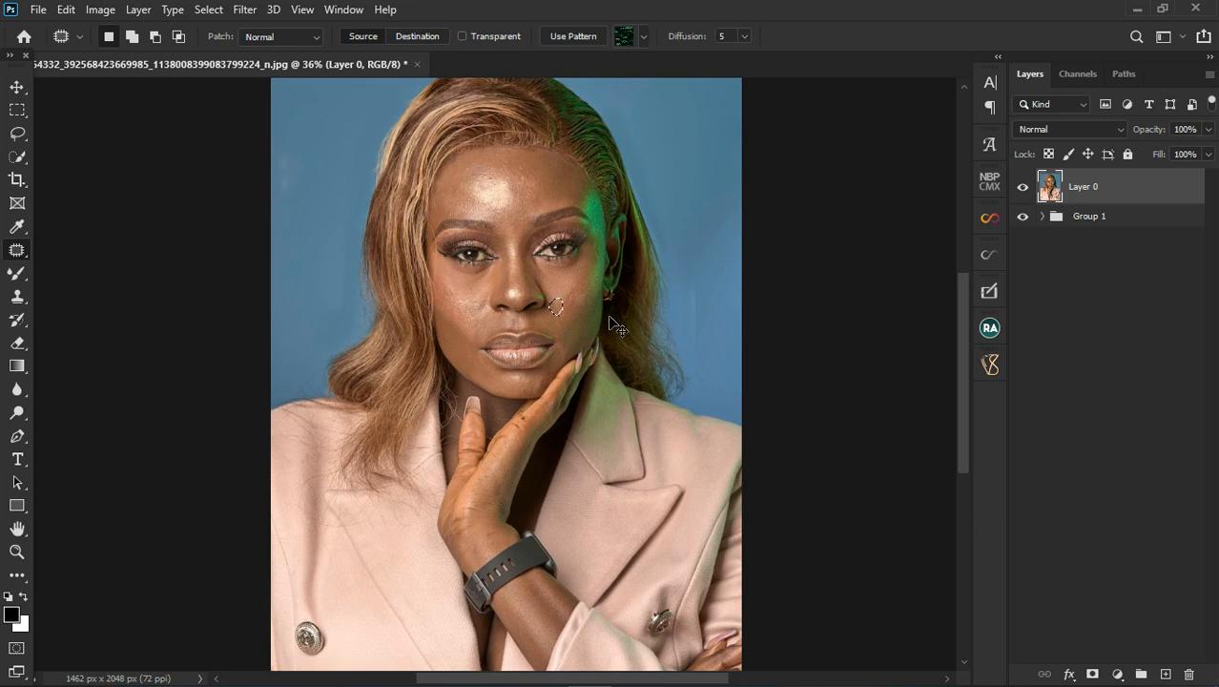
key(ctrl+d)
scroll(569, 358, down, 2)
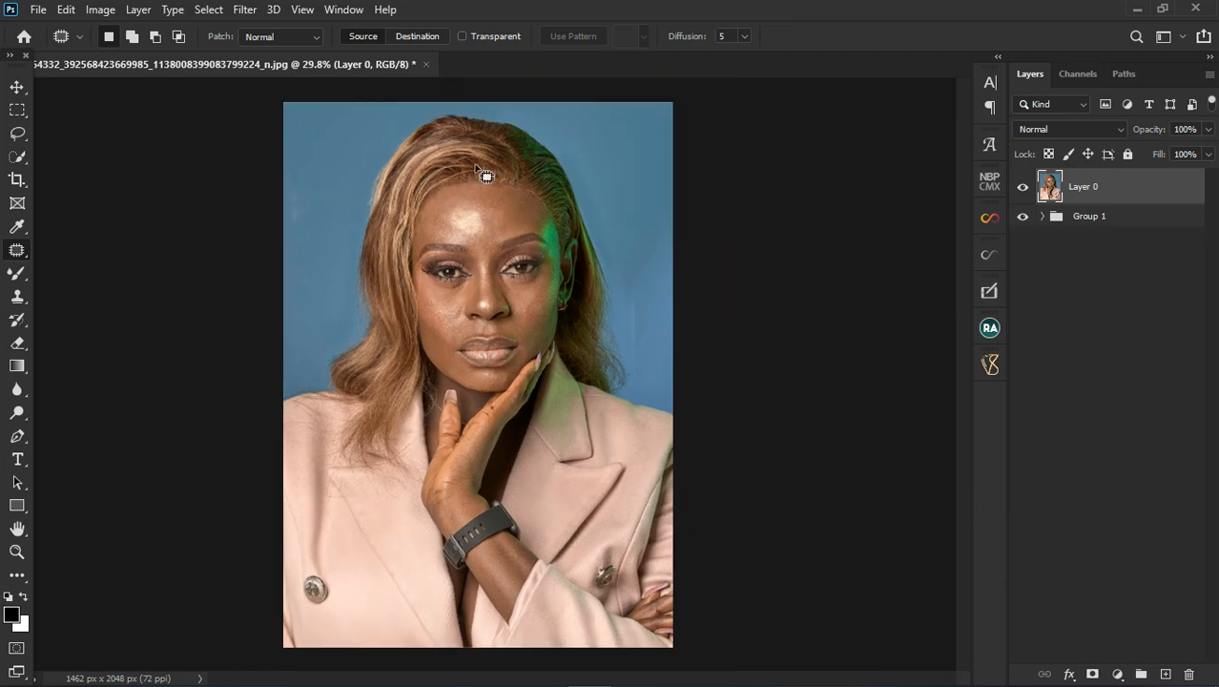
Patch the flyaway hairs at the centre of the forehead hairline and deselect
scroll(477, 168, up, 4)
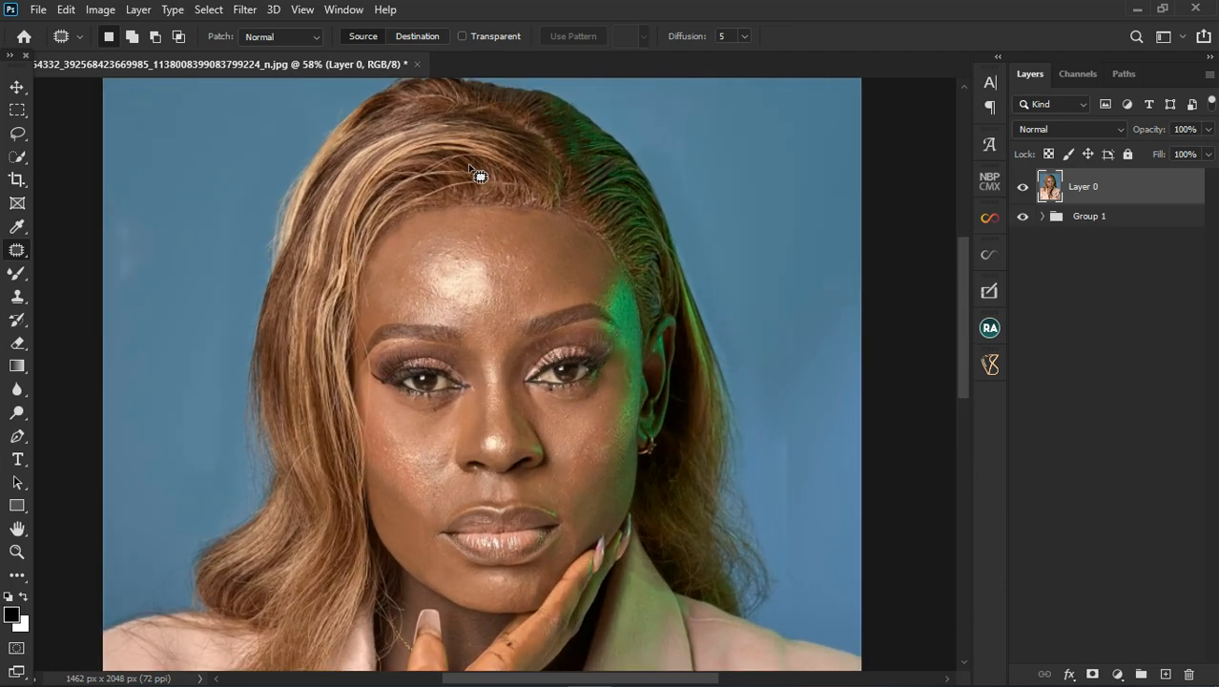
mouse_move(490, 192)
mouse_down()
mouse_move(436, 191)
mouse_move(519, 176)
mouse_move(530, 184)
mouse_move(474, 191)
mouse_move(493, 179)
mouse_move(494, 191)
mouse_move(534, 194)
mouse_up()
key(ctrl+d)
Patch the stray strands crossing the swept hair above the forehead with matching hair texture, deselecting after each patch
scroll(375, 222, up, 1)
scroll(401, 219, up, 1)
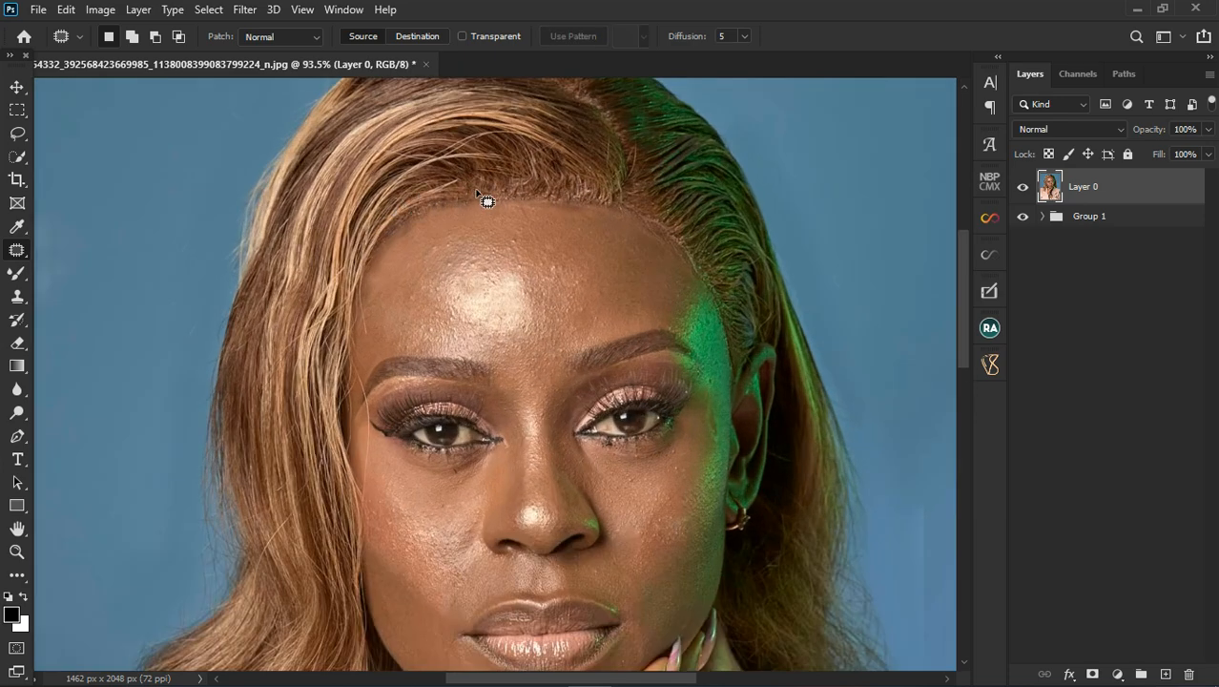
scroll(485, 195, up, 1)
mouse_move(422, 219)
mouse_down()
mouse_move(471, 175)
mouse_move(455, 189)
mouse_move(434, 177)
mouse_move(489, 181)
mouse_up()
key(ctrl+d)
mouse_move(517, 136)
mouse_down()
mouse_move(453, 141)
mouse_move(509, 118)
mouse_move(481, 129)
mouse_move(510, 124)
mouse_move(564, 151)
mouse_move(452, 134)
mouse_move(510, 118)
mouse_move(461, 146)
mouse_move(483, 131)
mouse_move(572, 145)
mouse_up()
key(ctrl+d)
key(ctrl+d)
Patch the small stray-hair mark on the blue backdrop beside the lighter hair with clean background
scroll(486, 157, down, 3)
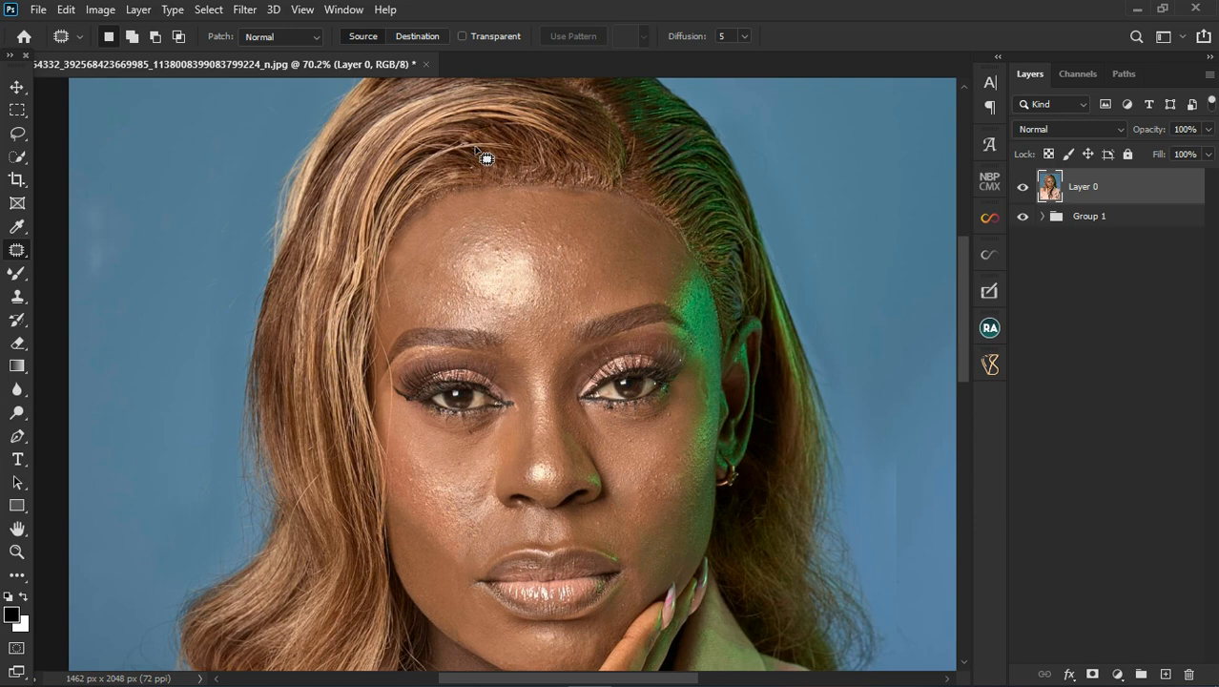
scroll(593, 185, down, 2)
scroll(400, 448, up, 3)
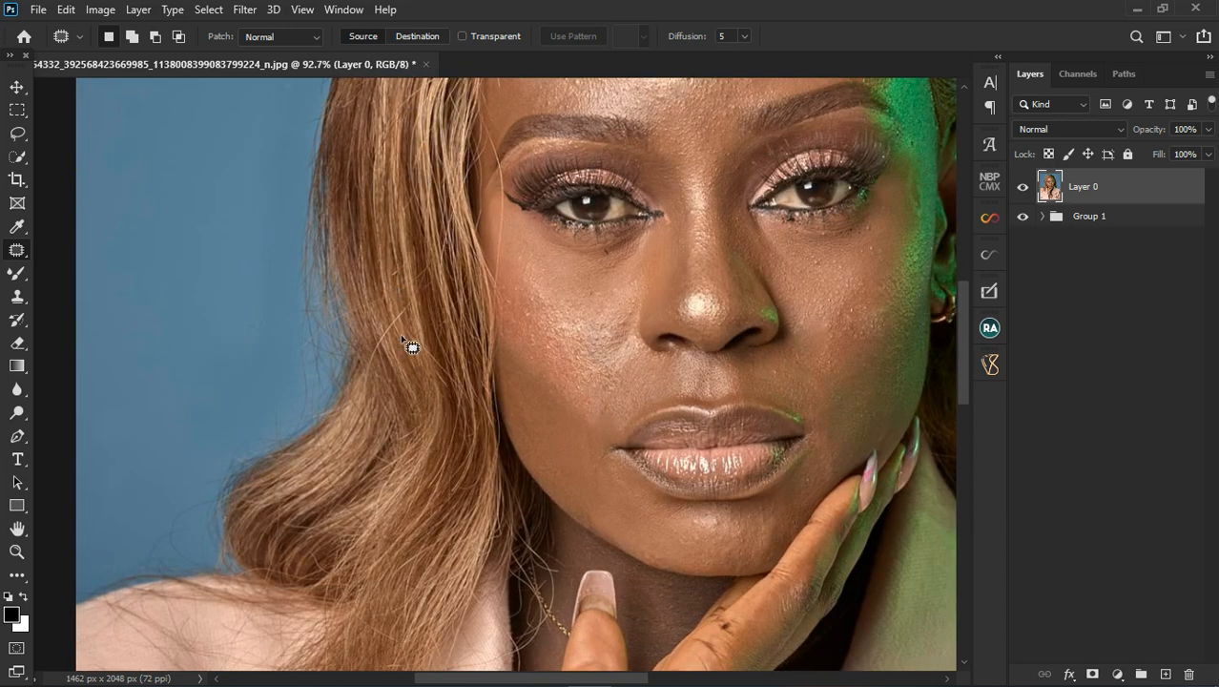
scroll(401, 259, down, 5)
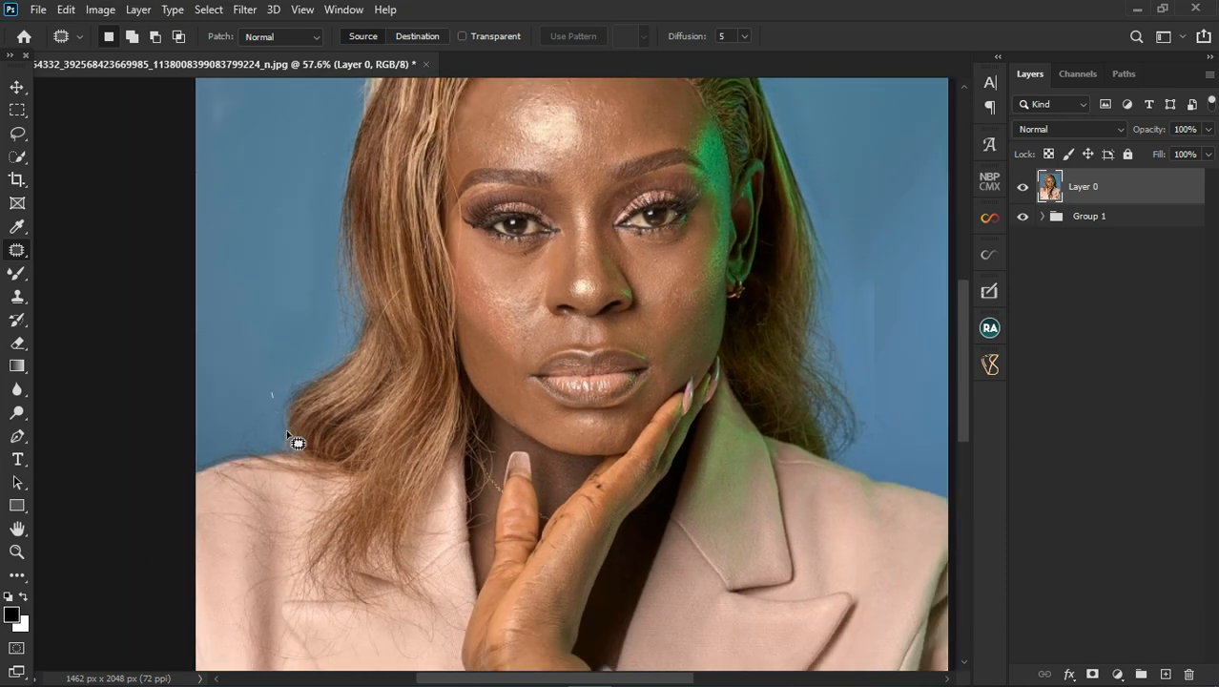
mouse_move(287, 431)
mouse_down()
mouse_move(242, 467)
mouse_move(258, 398)
mouse_move(284, 437)
mouse_up()
drag(245, 293, 245, 290)
key(ctrl+d)
Patch the uneven blue backdrop beside the green-lit hair, deselect, and view the whole portrait
scroll(254, 414, down, 2)
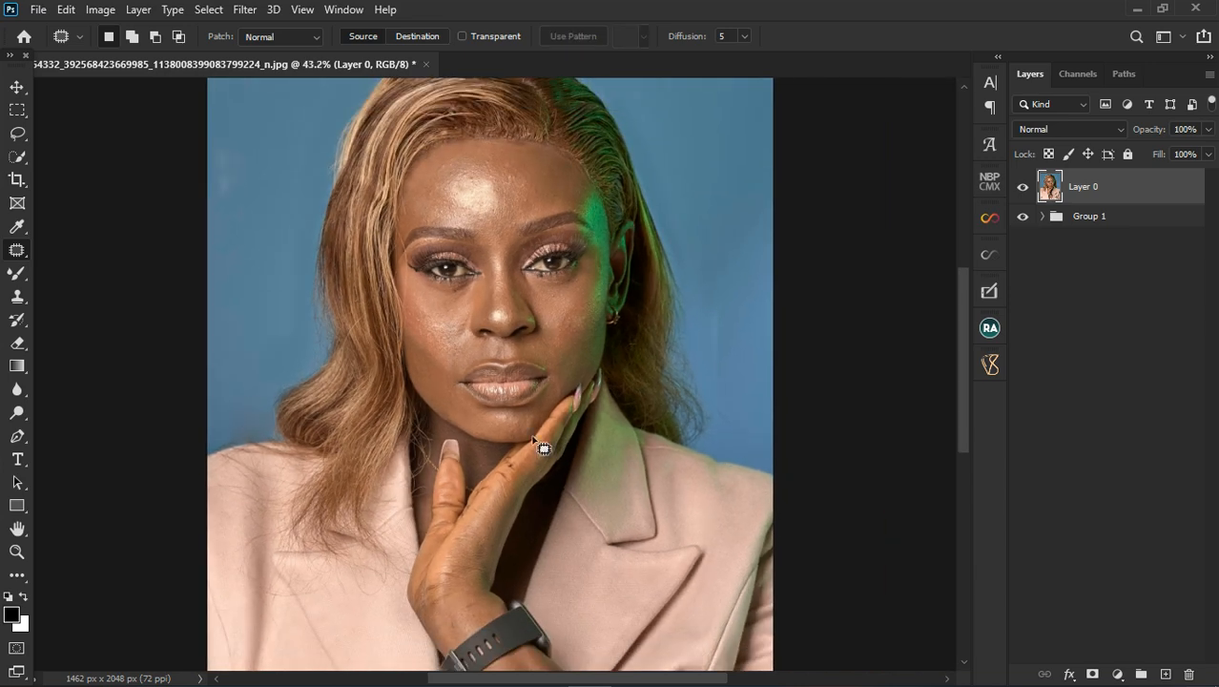
mouse_move(708, 319)
mouse_down()
mouse_move(731, 369)
mouse_move(739, 294)
mouse_move(712, 300)
mouse_move(717, 195)
mouse_up()
click(725, 168)
scroll(734, 223, down, 2)
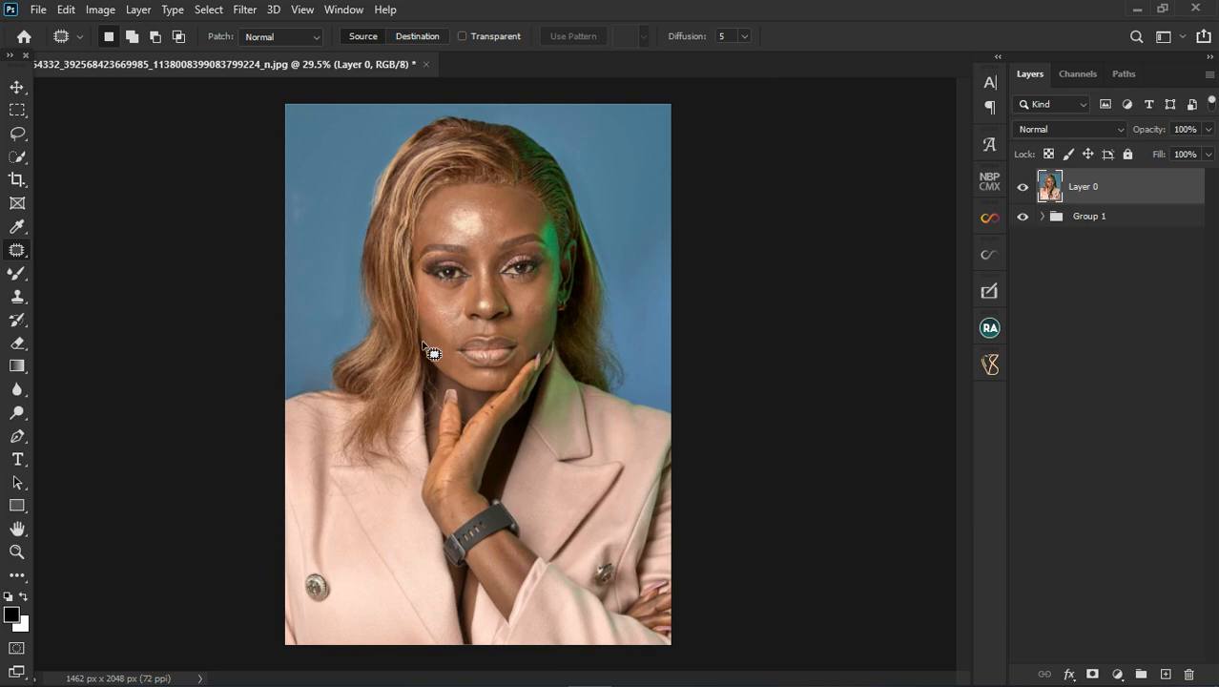
scroll(439, 370, down, 1)
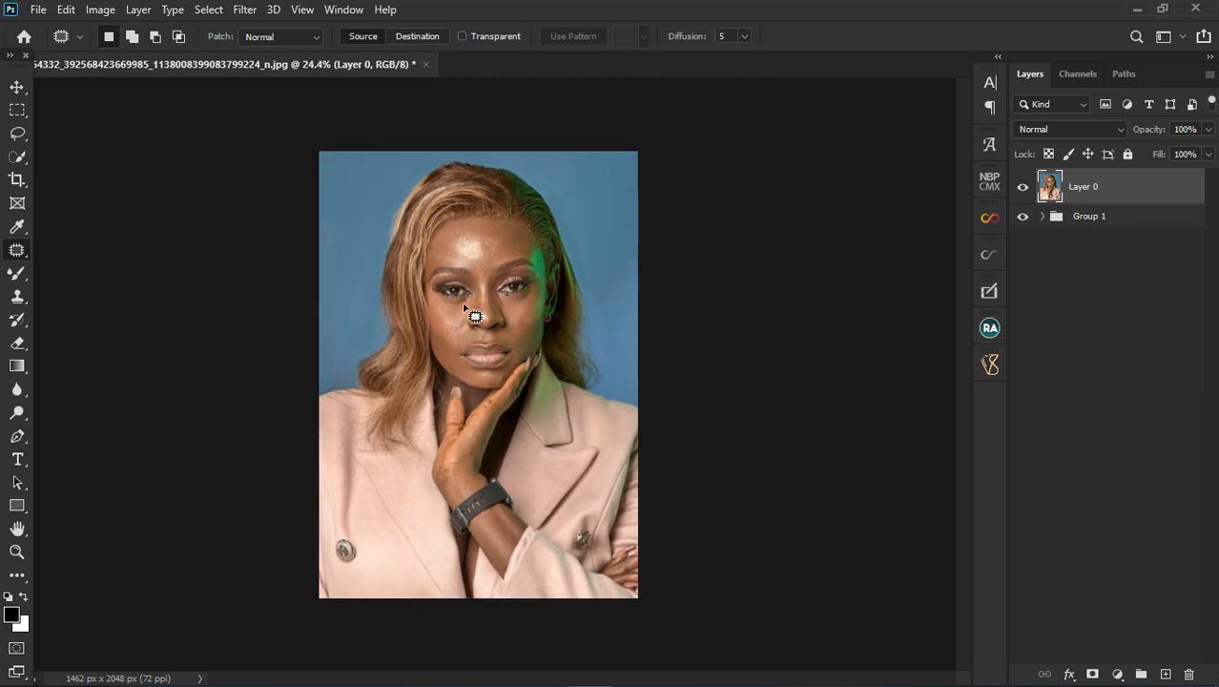